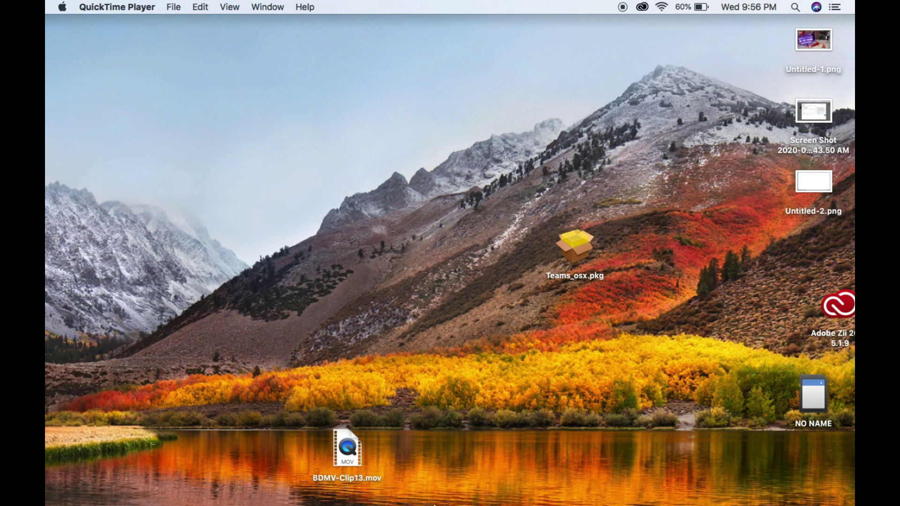
Create a new white 1280 × 720 px document at 72 pixels/inch.
{"action": "mouse_move", "coordinate": [433, 504]}
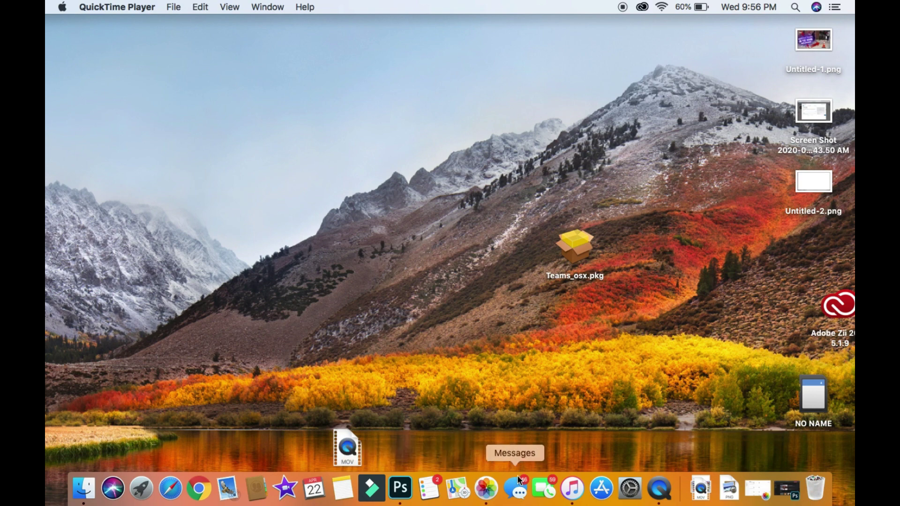
{"action": "left_click", "coordinate": [792, 497]}
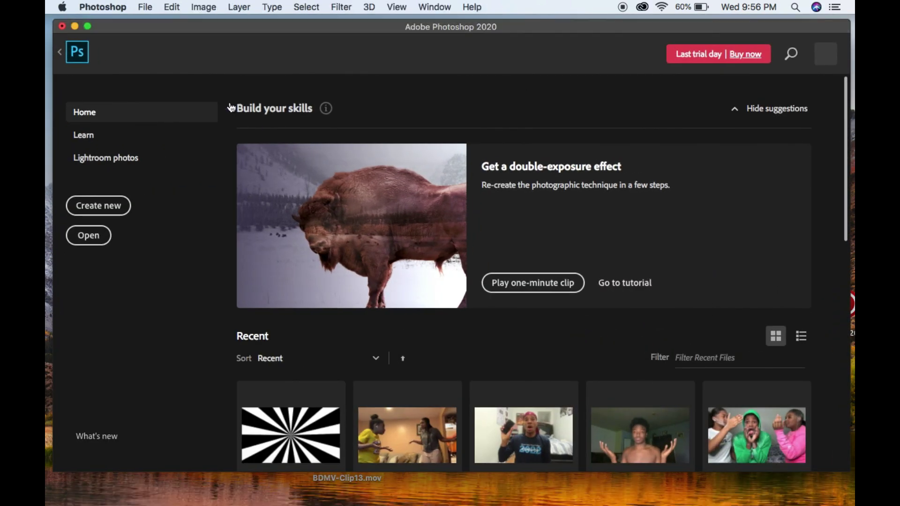
{"action": "left_click", "coordinate": [115, 209]}
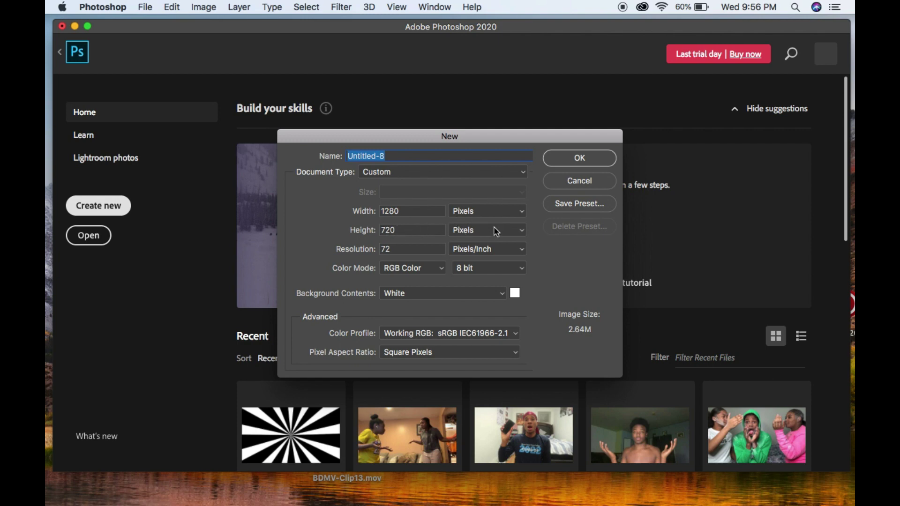
{"action": "left_click", "coordinate": [574, 158]}
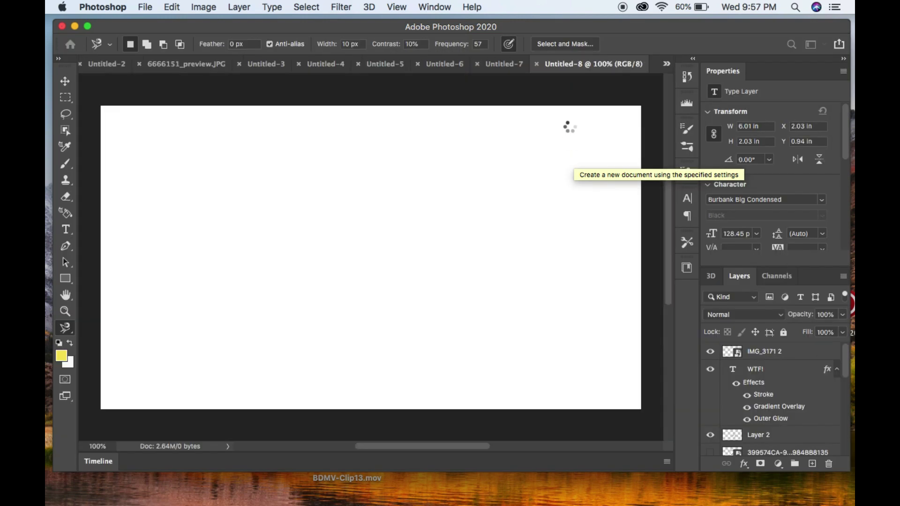
{"action": "mouse_move", "coordinate": [732, 503]}
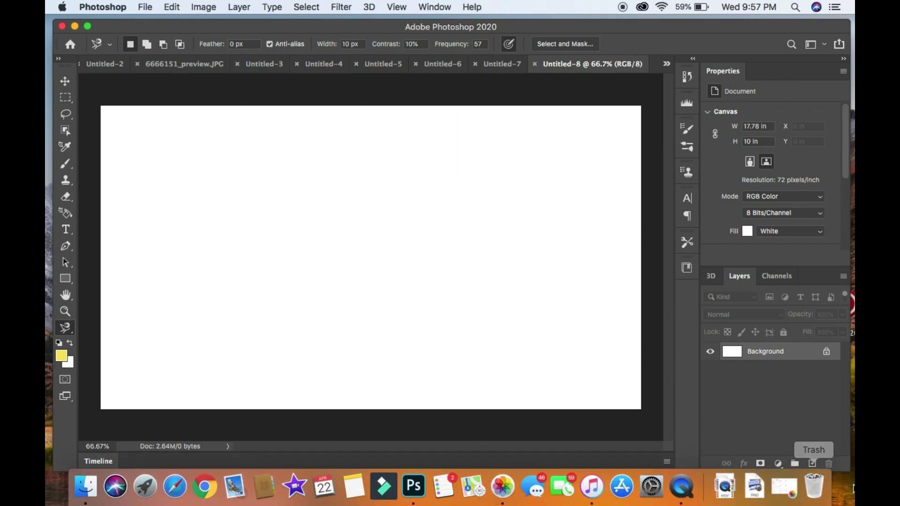
{"action": "mouse_move", "coordinate": [784, 492]}
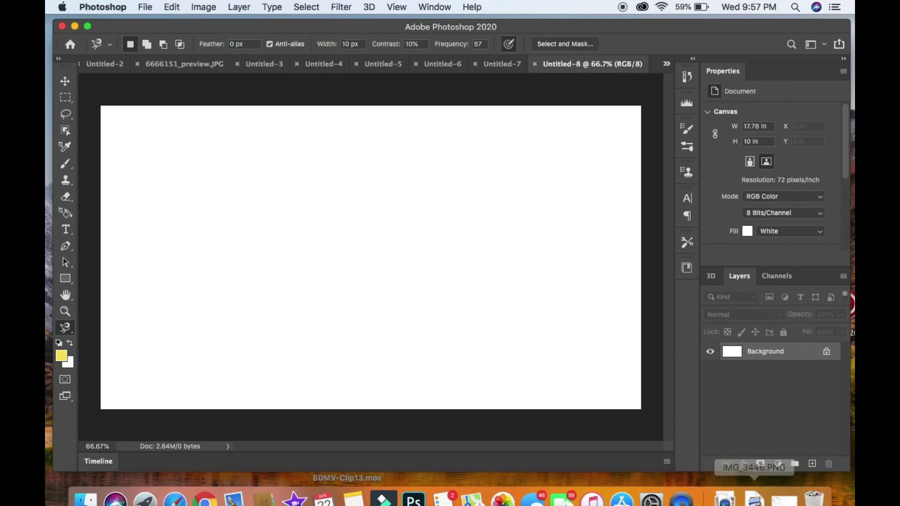
{"action": "left_click", "coordinate": [725, 488]}
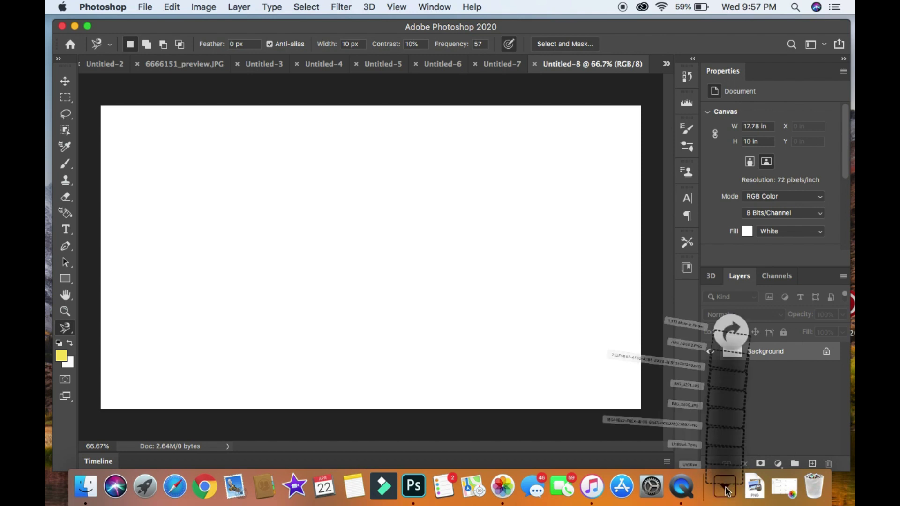
{"action": "left_click", "coordinate": [755, 157]}
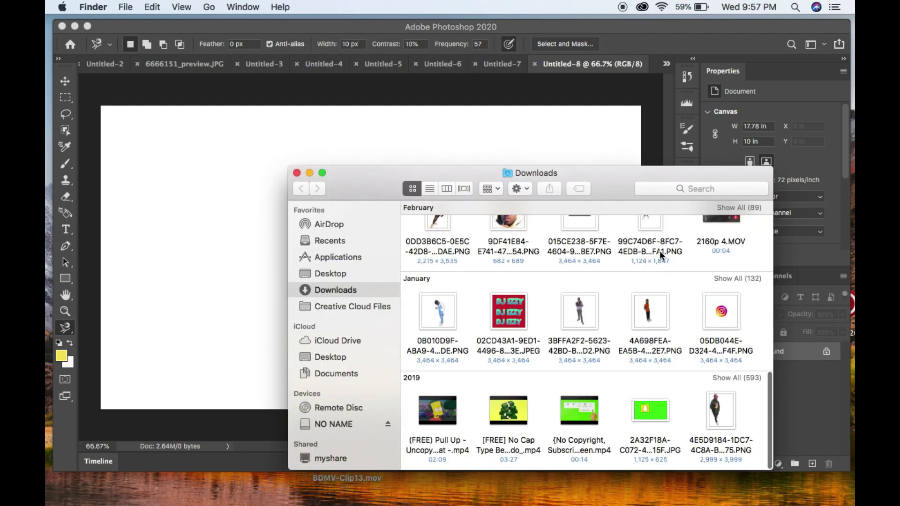
{"action": "left_click", "coordinate": [564, 318]}
{"action": "key", "text": "alt+Up"}
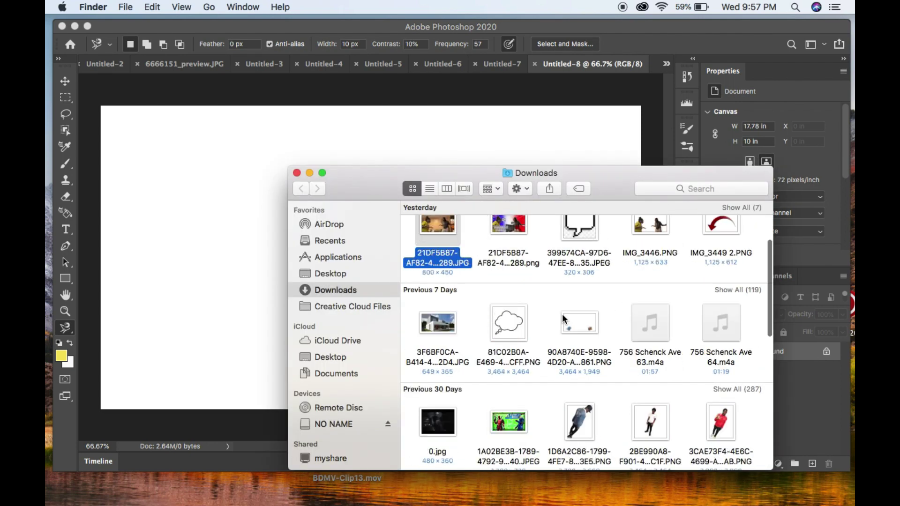
{"action": "key", "text": "Up"}
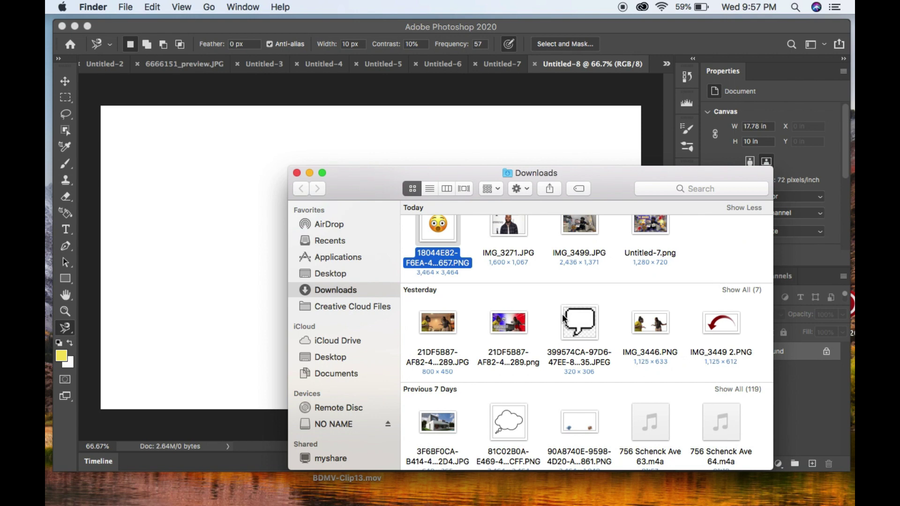
{"action": "key", "text": "Down"}
{"action": "key", "text": "Down"}
{"action": "key", "text": "Down"}
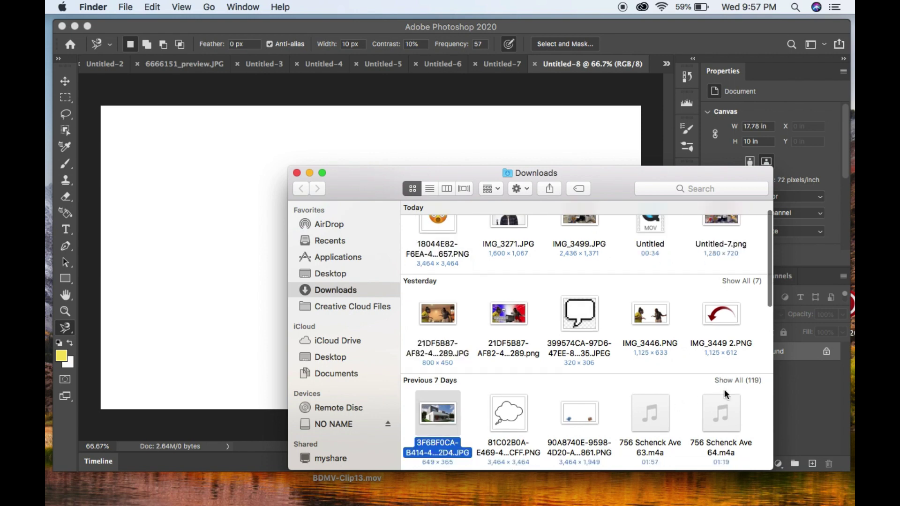
{"action": "left_click", "coordinate": [750, 377]}
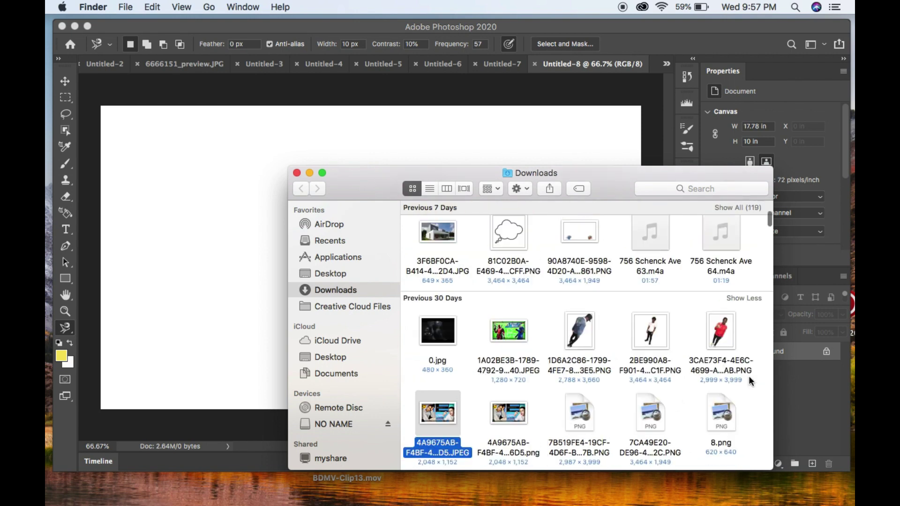
{"action": "key", "text": "Down"}
{"action": "key", "text": "Down"}
{"action": "key", "text": "Down"}
{"action": "key", "text": "Down"}
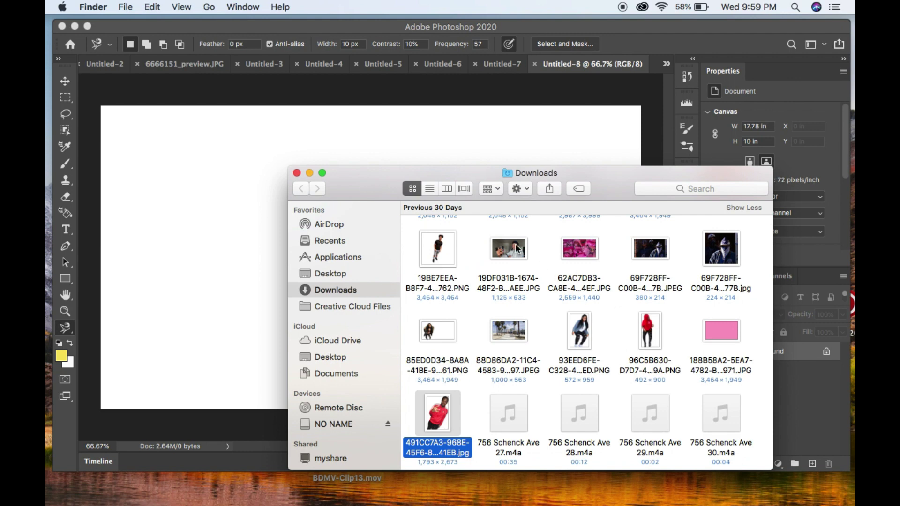
{"action": "left_click_drag", "start_coordinate": [516, 246], "coordinate": [338, 233]}
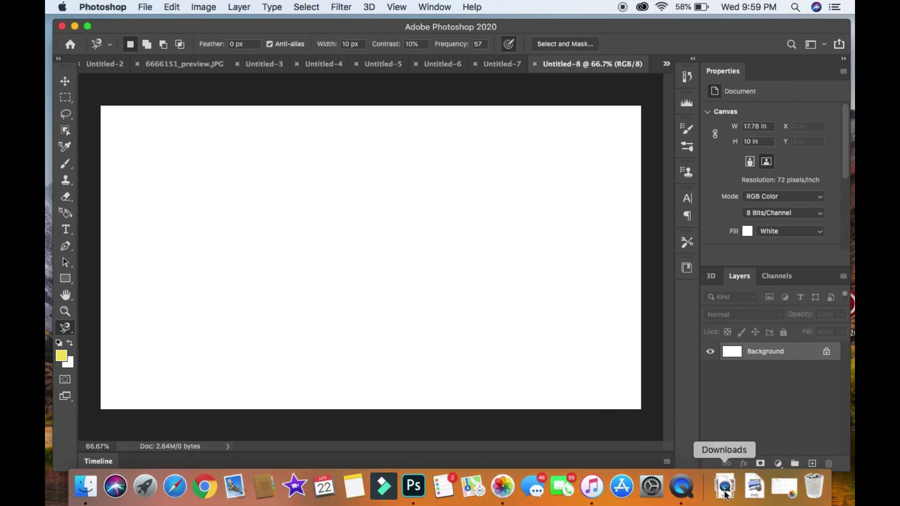
Place the selfie photo on the canvas and scale it to about 114% so it covers everything.
{"action": "left_click_drag", "start_coordinate": [724, 485], "coordinate": [734, 467]}
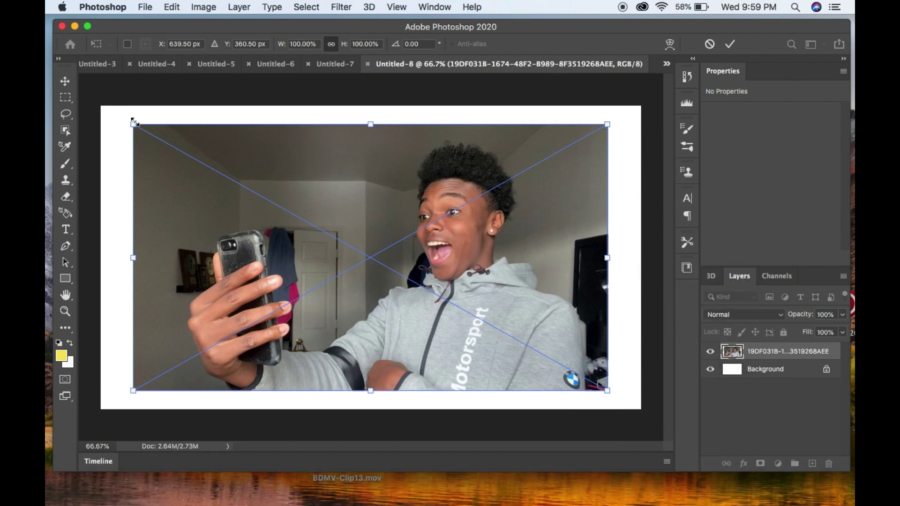
{"action": "left_click_drag", "start_coordinate": [131, 123], "coordinate": [98, 106]}
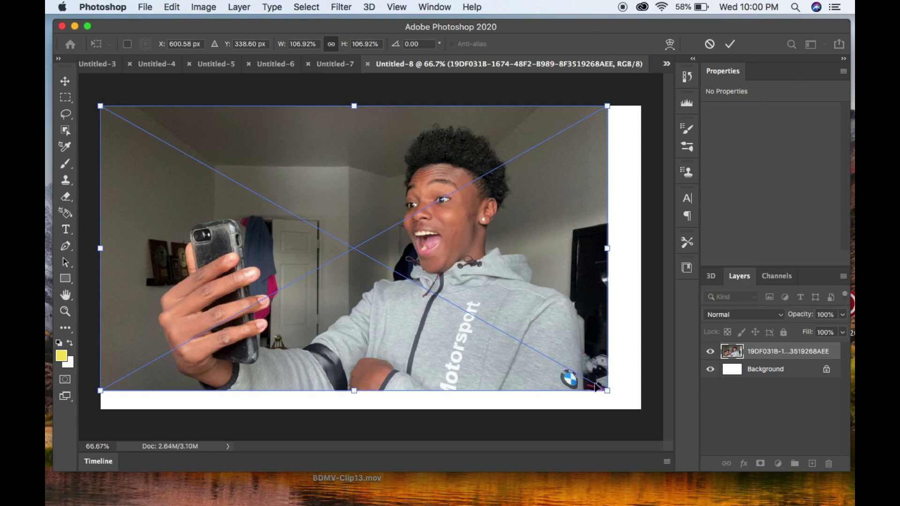
{"action": "left_click_drag", "start_coordinate": [605, 389], "coordinate": [643, 403]}
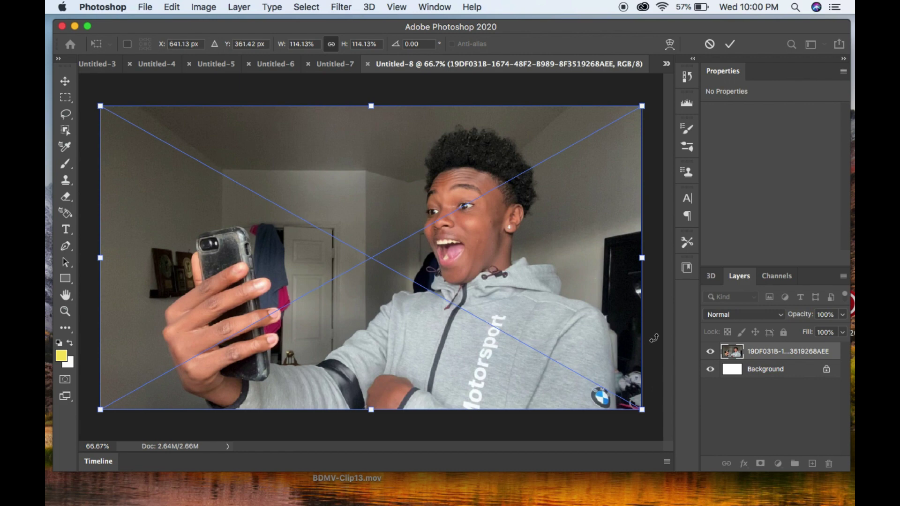
{"action": "key", "text": "Return"}
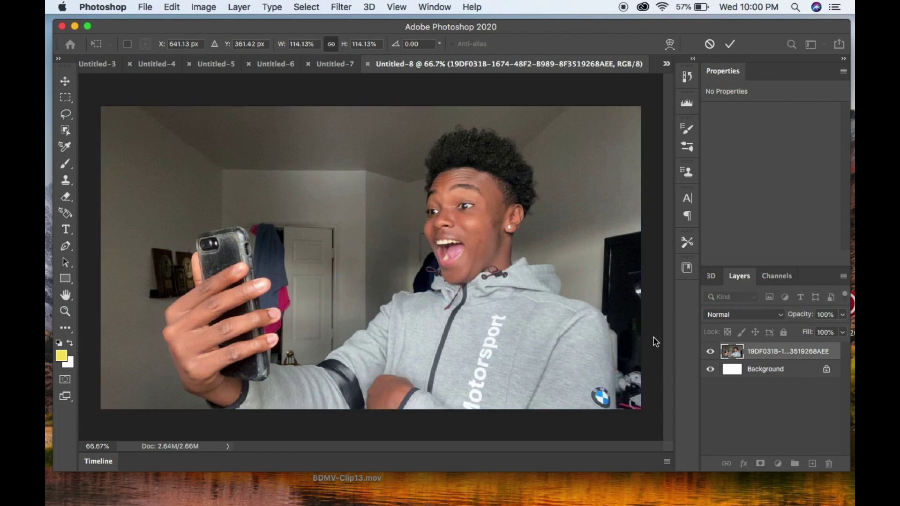
{"action": "key", "text": "l"}
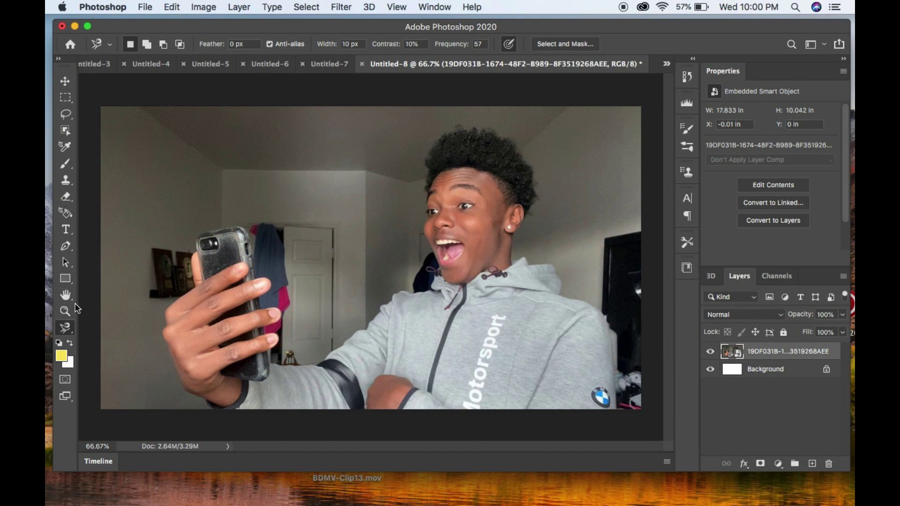
Choose the Quick Selection Tool and set its brush size to 11 px.
{"action": "left_click", "coordinate": [66, 329]}
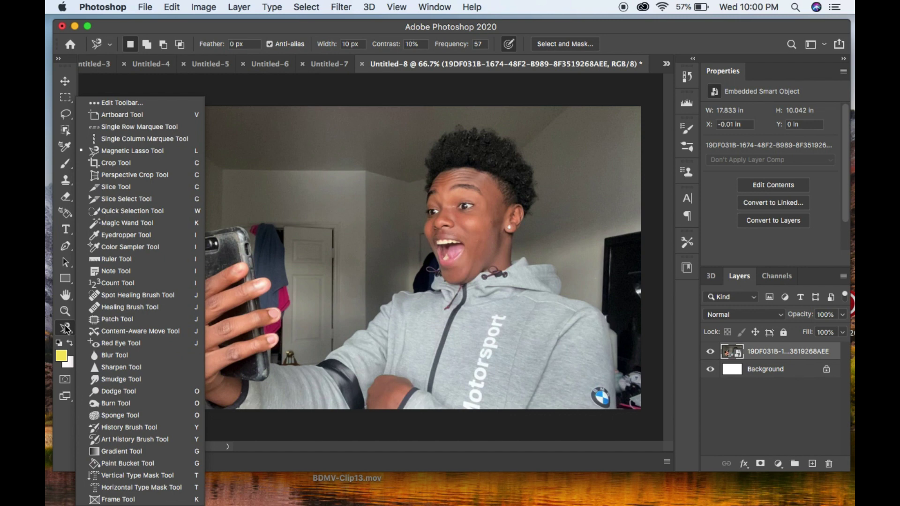
{"action": "left_click", "coordinate": [115, 213]}
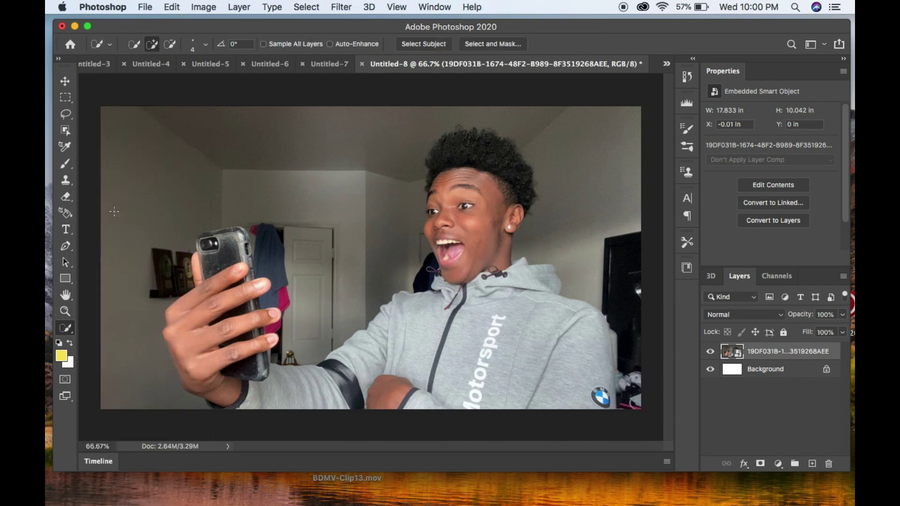
{"action": "left_click", "coordinate": [193, 45]}
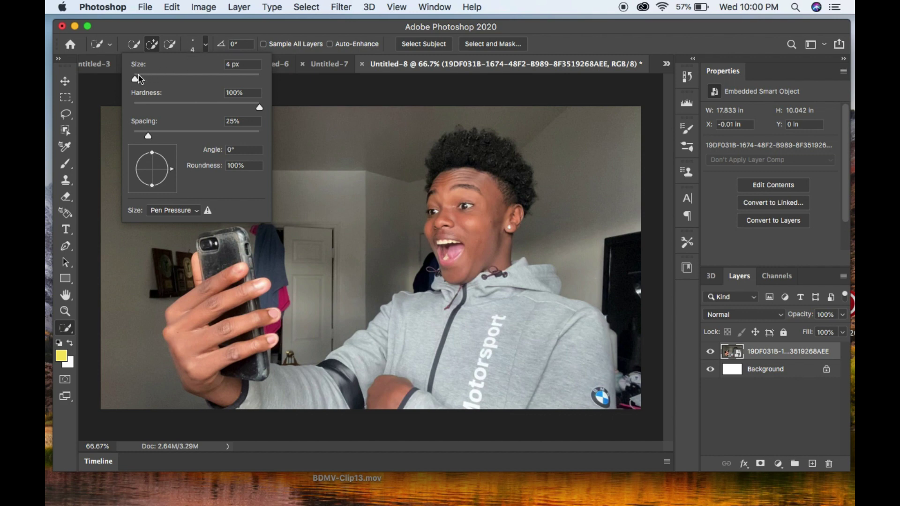
{"action": "left_click", "coordinate": [153, 48]}
{"action": "left_click", "coordinate": [205, 45]}
{"action": "left_click", "coordinate": [140, 77]}
{"action": "left_click", "coordinate": [139, 75]}
{"action": "left_click", "coordinate": [139, 76]}
{"action": "left_click", "coordinate": [139, 77]}
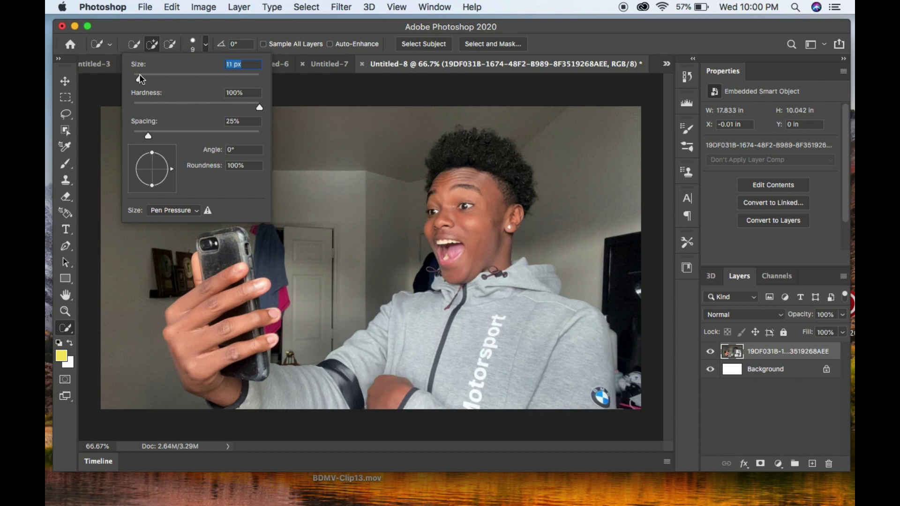
{"action": "left_click", "coordinate": [151, 46]}
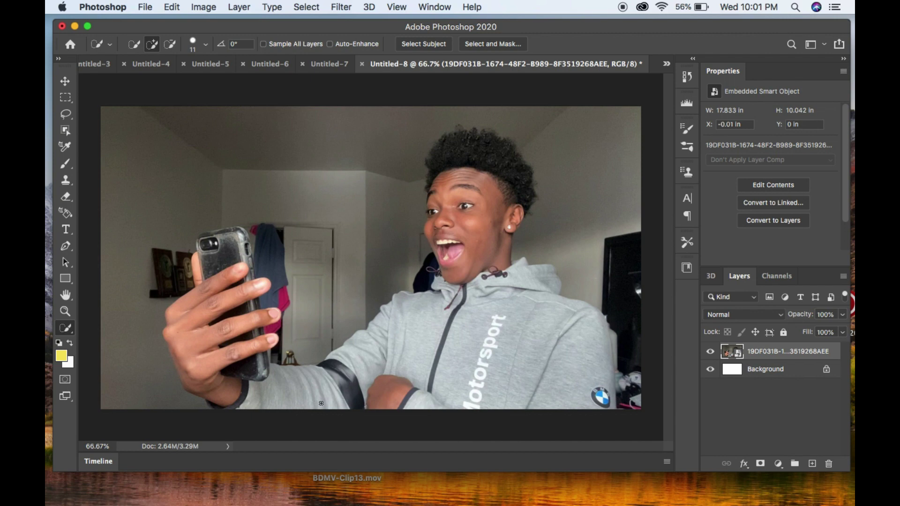
Brush a quick selection over the sleeve, phone, forearm, hair and hoodie shoulder.
{"action": "mouse_move", "coordinate": [323, 404]}
{"action": "left_mouse_down"}
{"action": "mouse_move", "coordinate": [234, 406]}
{"action": "mouse_move", "coordinate": [172, 335]}
{"action": "mouse_move", "coordinate": [174, 319]}
{"action": "left_mouse_up"}
{"action": "left_click_drag", "start_coordinate": [201, 286], "coordinate": [202, 244]}
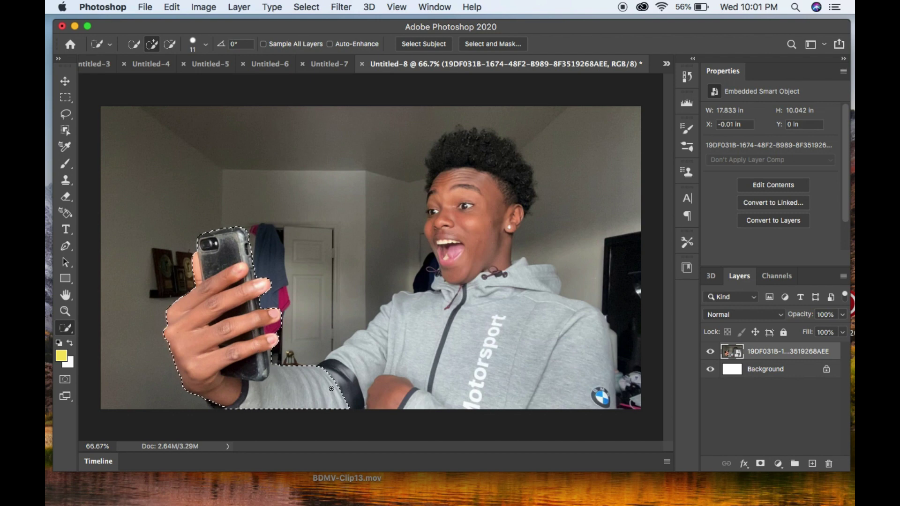
{"action": "mouse_move", "coordinate": [383, 384]}
{"action": "left_mouse_down"}
{"action": "mouse_move", "coordinate": [591, 396]}
{"action": "mouse_move", "coordinate": [552, 308]}
{"action": "mouse_move", "coordinate": [510, 291]}
{"action": "mouse_move", "coordinate": [492, 270]}
{"action": "mouse_move", "coordinate": [473, 148]}
{"action": "mouse_move", "coordinate": [463, 135]}
{"action": "mouse_move", "coordinate": [437, 152]}
{"action": "left_mouse_up"}
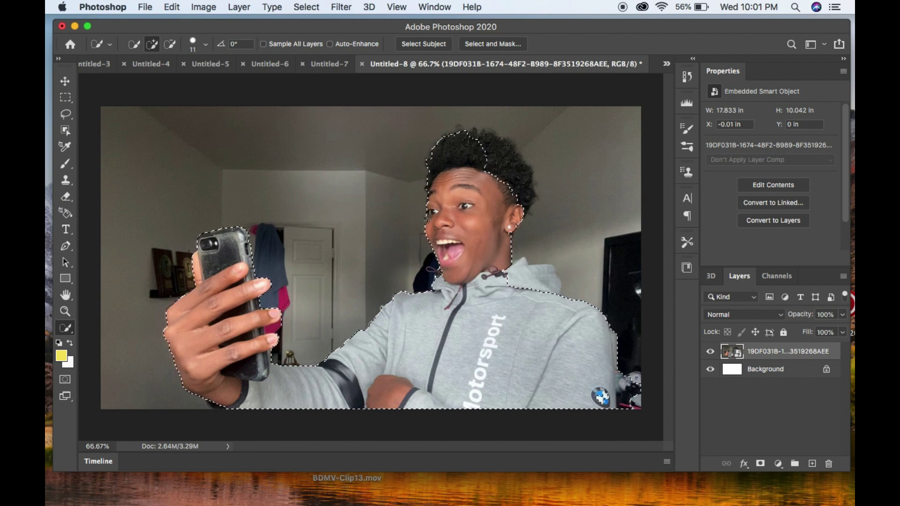
{"action": "mouse_move", "coordinate": [478, 195]}
{"action": "left_mouse_down"}
{"action": "mouse_move", "coordinate": [489, 165]}
{"action": "mouse_move", "coordinate": [472, 136]}
{"action": "left_mouse_up"}
{"action": "mouse_move", "coordinate": [510, 190]}
{"action": "left_mouse_down"}
{"action": "mouse_move", "coordinate": [504, 143]}
{"action": "mouse_move", "coordinate": [515, 185]}
{"action": "left_mouse_up"}
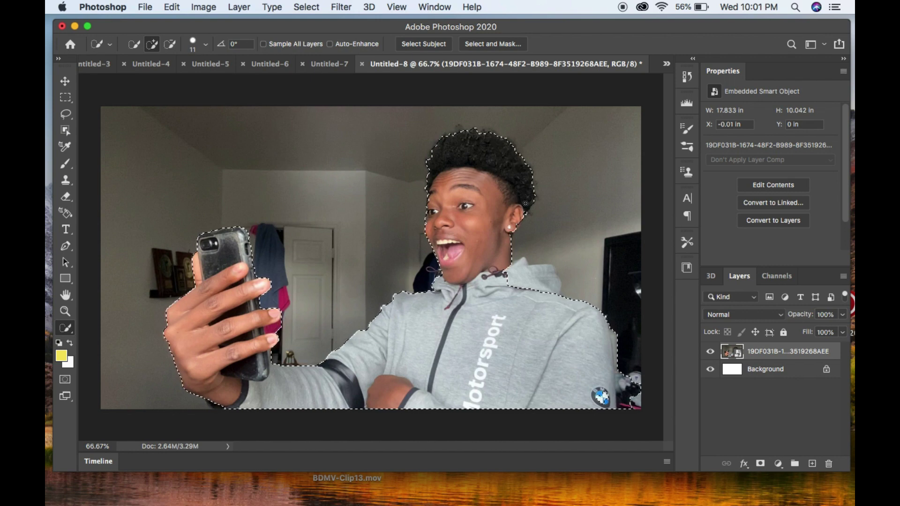
{"action": "mouse_move", "coordinate": [485, 261]}
{"action": "left_mouse_down"}
{"action": "mouse_move", "coordinate": [517, 277]}
{"action": "mouse_move", "coordinate": [527, 272]}
{"action": "left_mouse_up"}
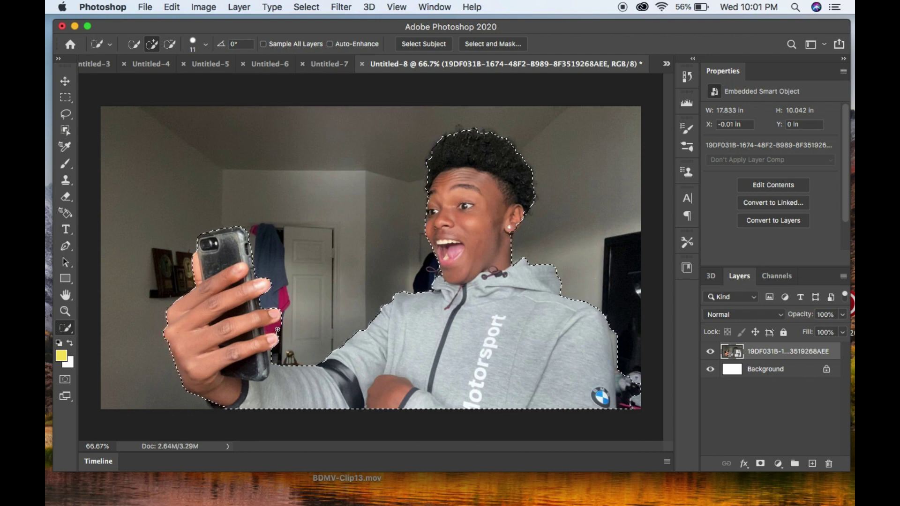
In Subtract mode, remove the area right of the BMW logo from the selection.
{"action": "left_click", "coordinate": [172, 45]}
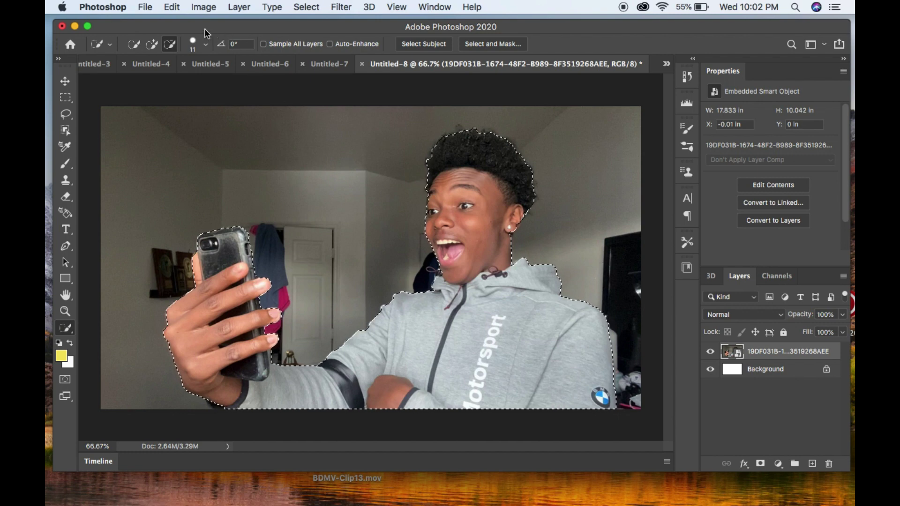
{"action": "left_click", "coordinate": [152, 44]}
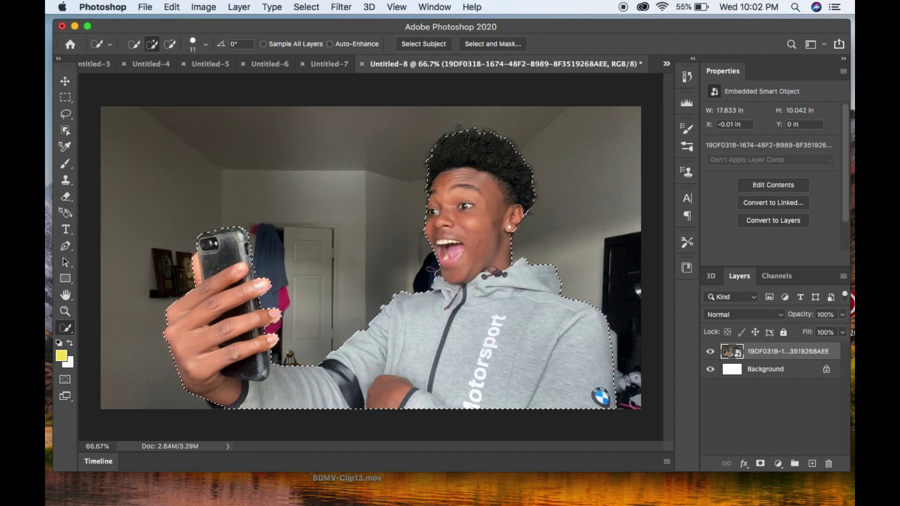
{"action": "left_click", "coordinate": [171, 44]}
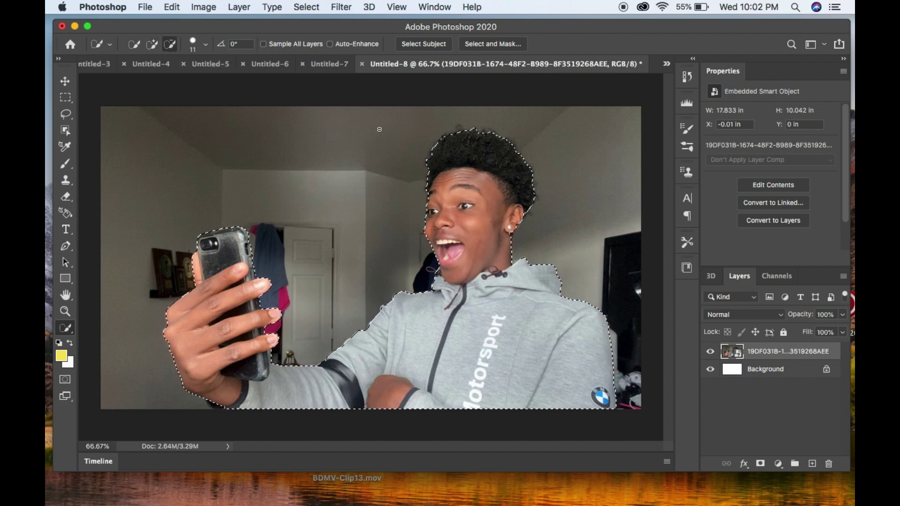
{"action": "left_click_drag", "start_coordinate": [415, 212], "coordinate": [421, 219]}
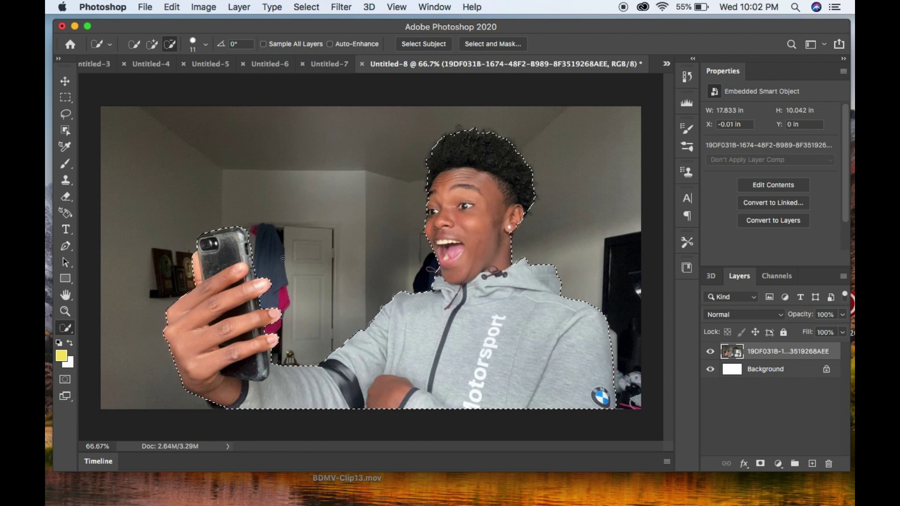
Invert the selection, then invert it back to the subject.
{"action": "right_click", "coordinate": [422, 350]}
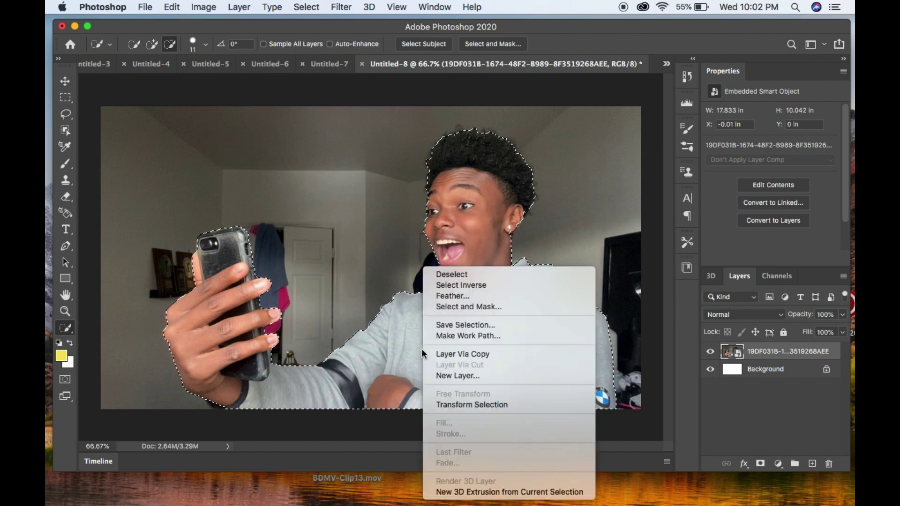
{"action": "left_click", "coordinate": [448, 286]}
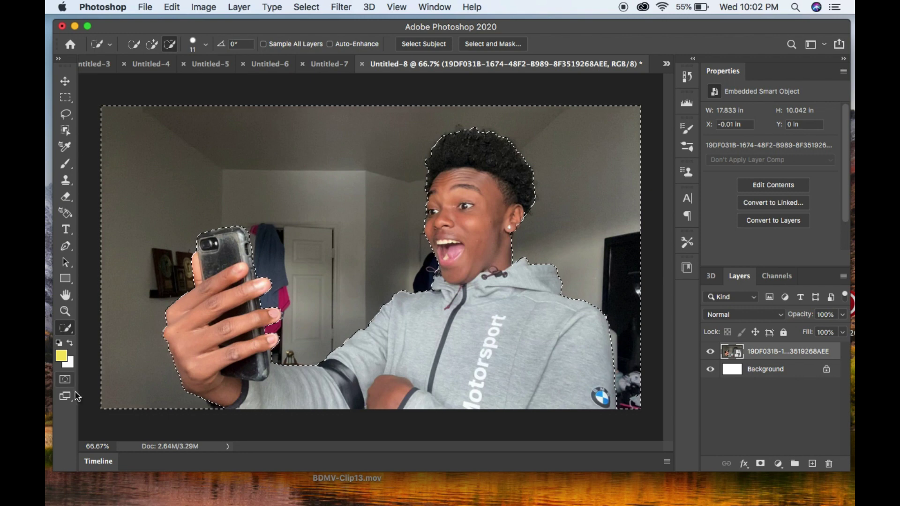
{"action": "right_click", "coordinate": [469, 336]}
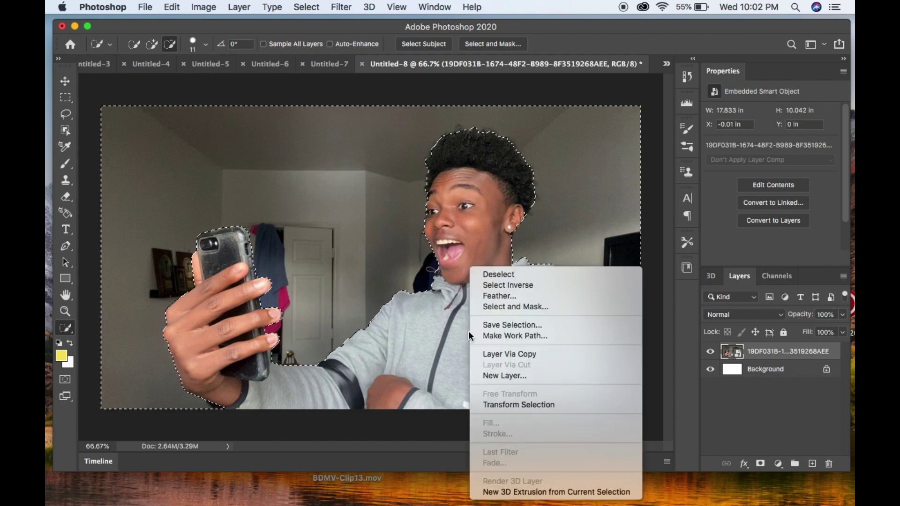
{"action": "left_click", "coordinate": [496, 286]}
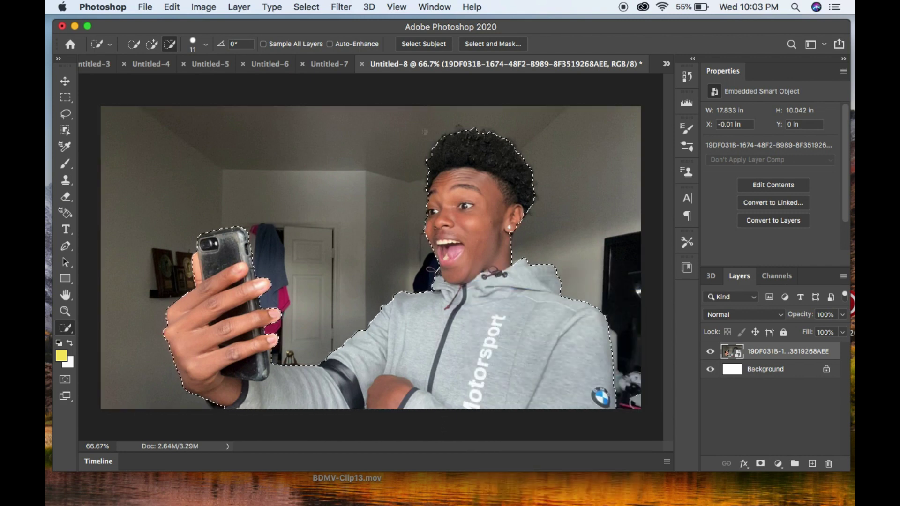
Smooth the selection with a 10-pixel sample radius.
{"action": "left_click", "coordinate": [307, 8]}
{"action": "mouse_move", "coordinate": [326, 189]}
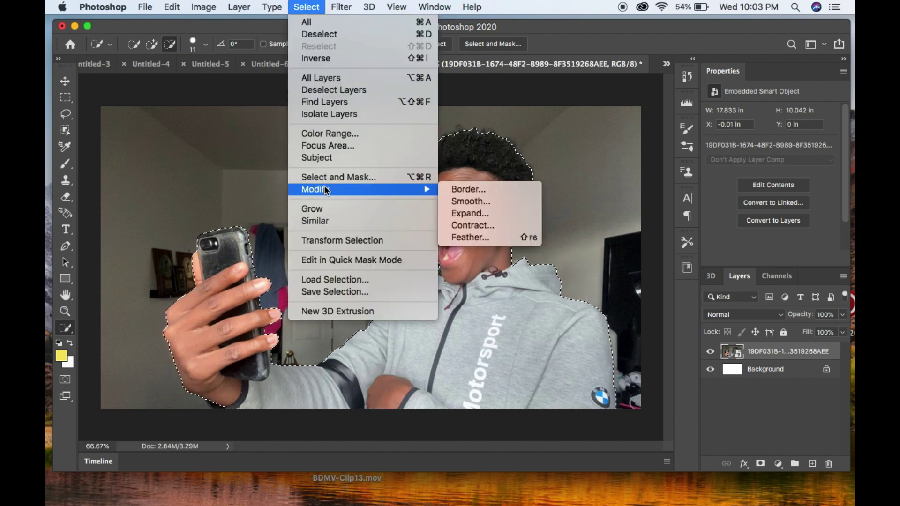
{"action": "left_click", "coordinate": [448, 201]}
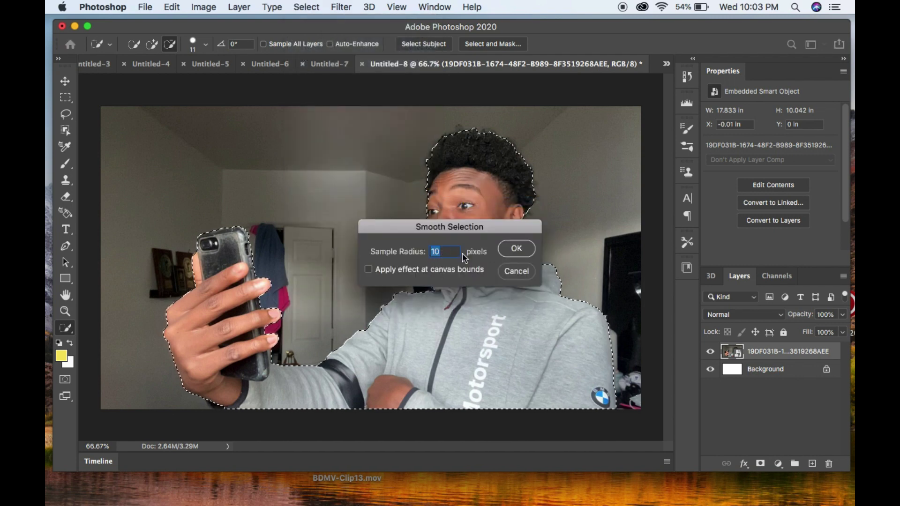
{"action": "left_click", "coordinate": [509, 252]}
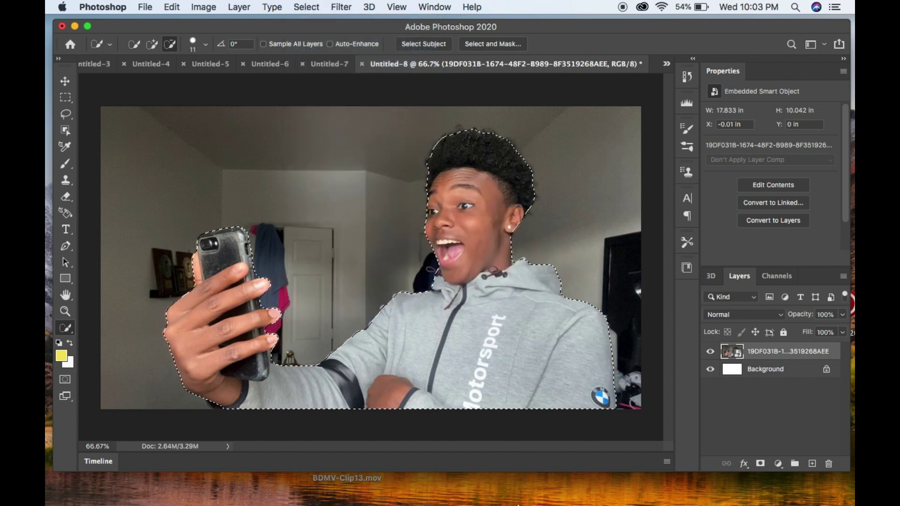
{"action": "mouse_move", "coordinate": [518, 503]}
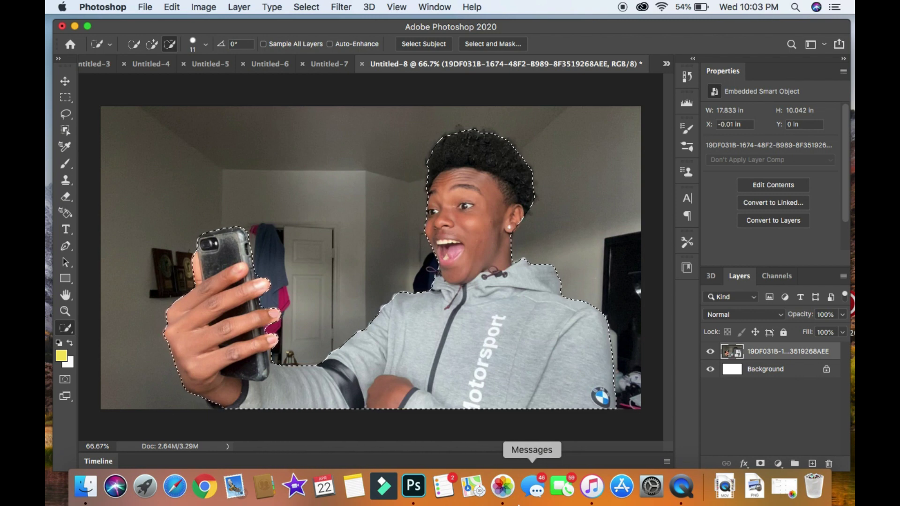
Copy the selected subject to Layer 1 and toggle the original photo's visibility to check it.
{"action": "key", "text": "j"}
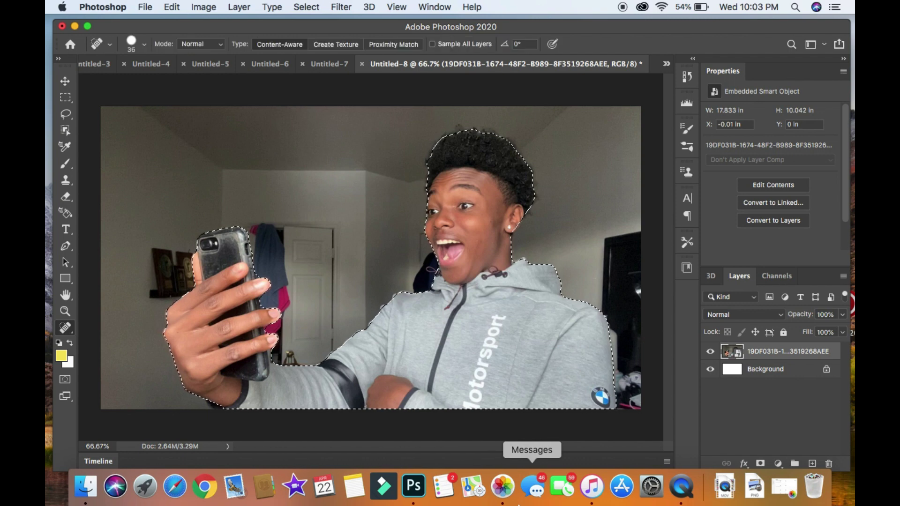
{"action": "key", "text": "super+alt+shift+e"}
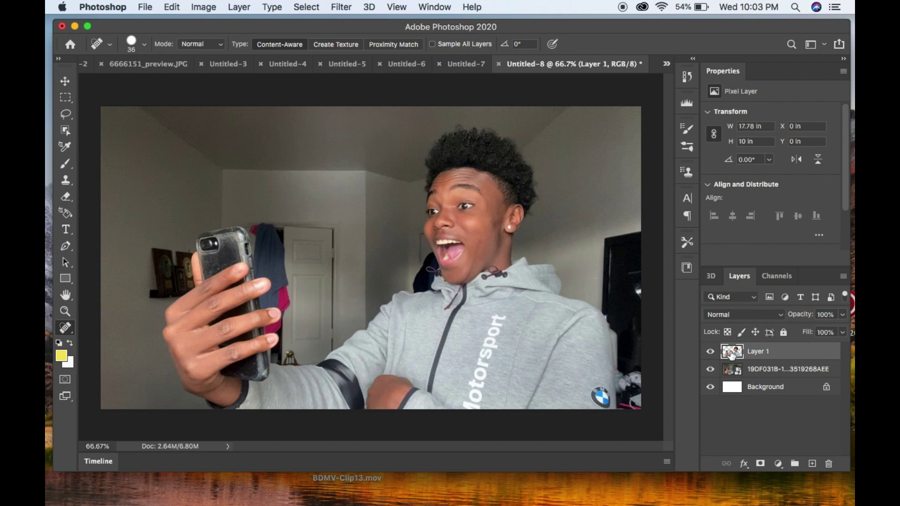
{"action": "left_click", "coordinate": [710, 370]}
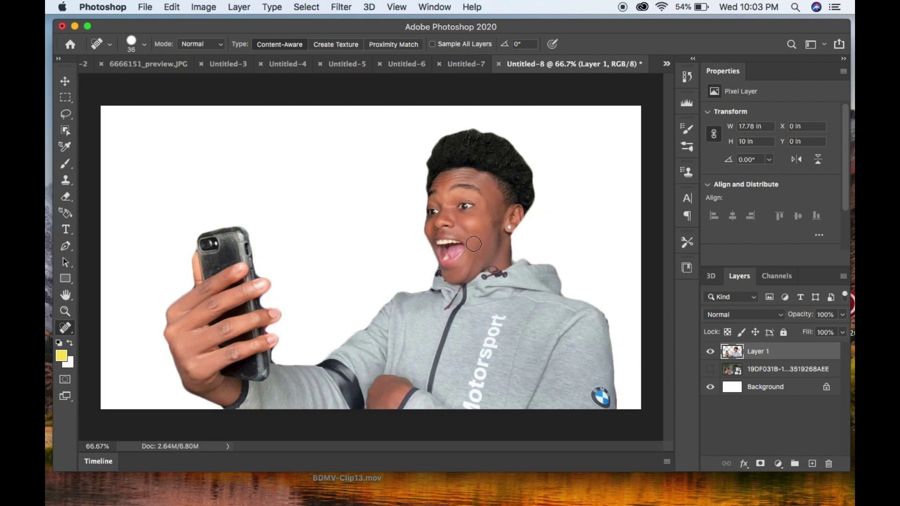
{"action": "left_click", "coordinate": [710, 370]}
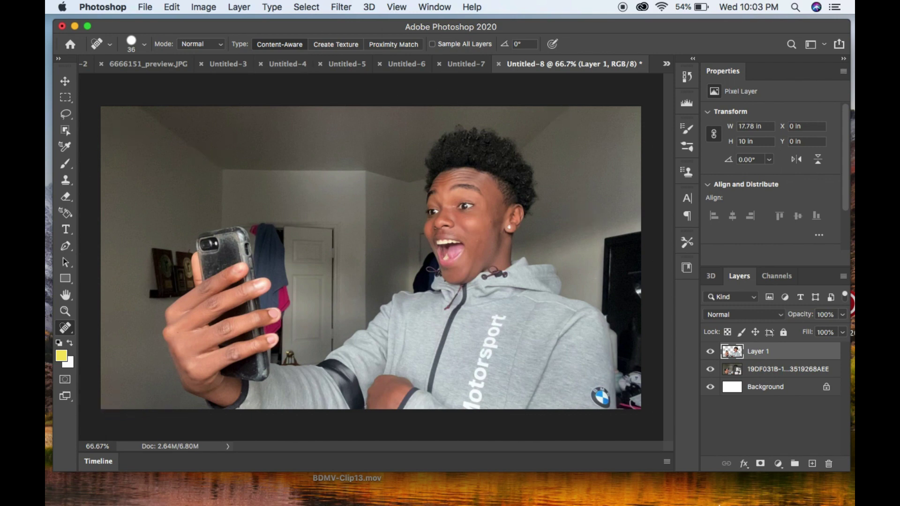
{"action": "left_click", "coordinate": [724, 487]}
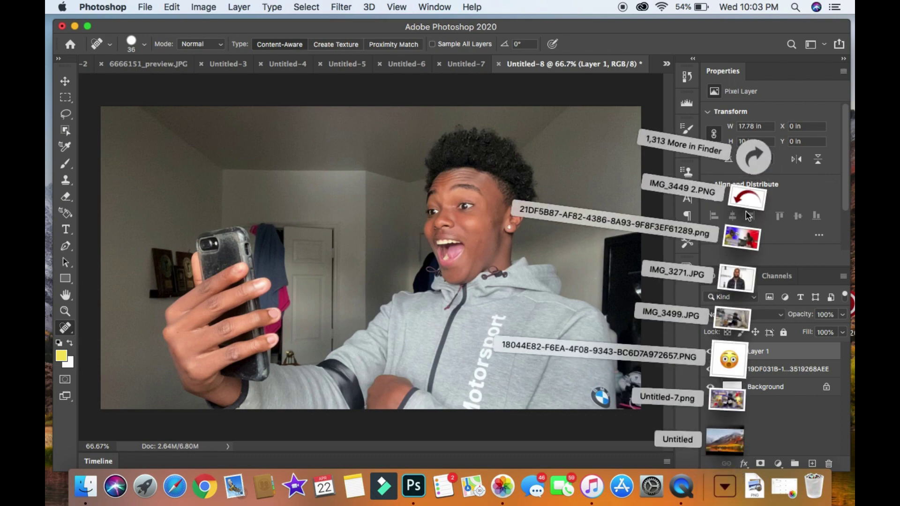
Find 6666151_preview.JPG in Downloads and drag it onto the Photoshop canvas.
{"action": "left_click", "coordinate": [751, 160]}
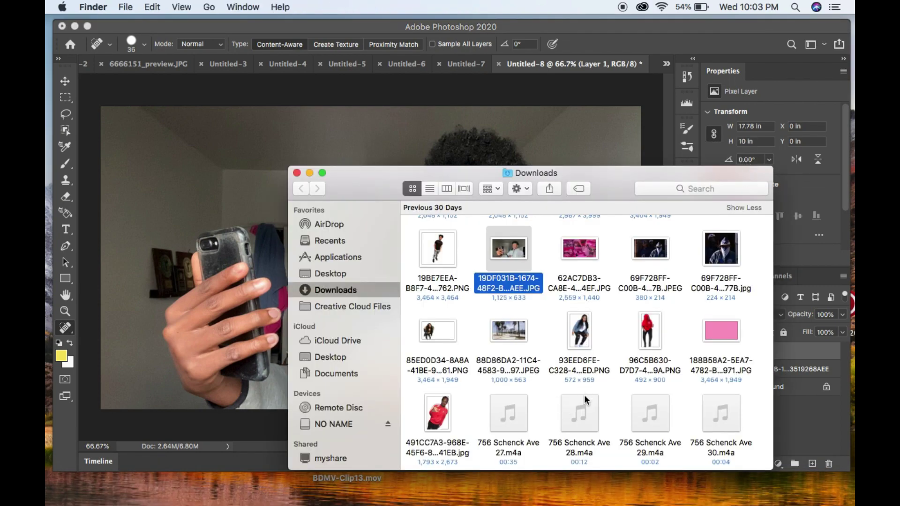
{"action": "left_click", "coordinate": [589, 399]}
{"action": "key", "text": "Up"}
{"action": "key", "text": "Up"}
{"action": "key", "text": "Up"}
{"action": "key", "text": "Up"}
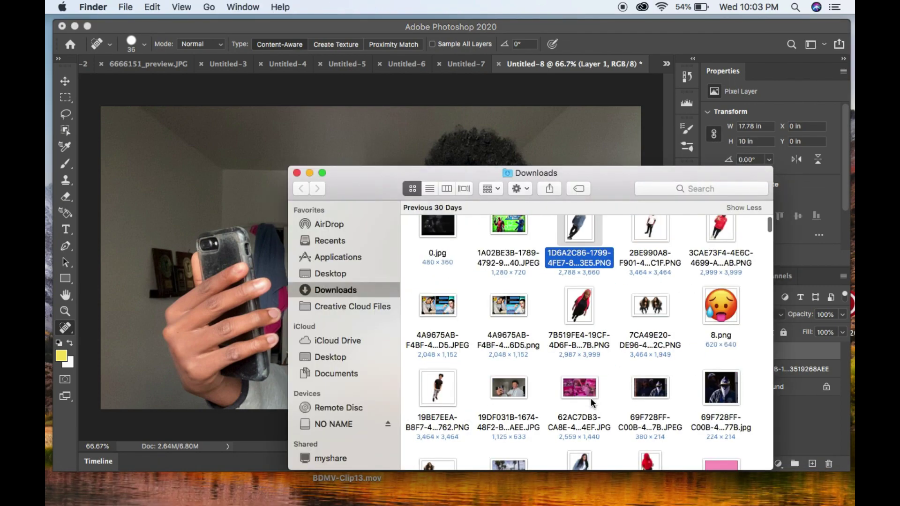
{"action": "key", "text": "Up"}
{"action": "key", "text": "Up"}
{"action": "key", "text": "Up"}
{"action": "key", "text": "Down"}
{"action": "key", "text": "Down"}
{"action": "key", "text": "Down"}
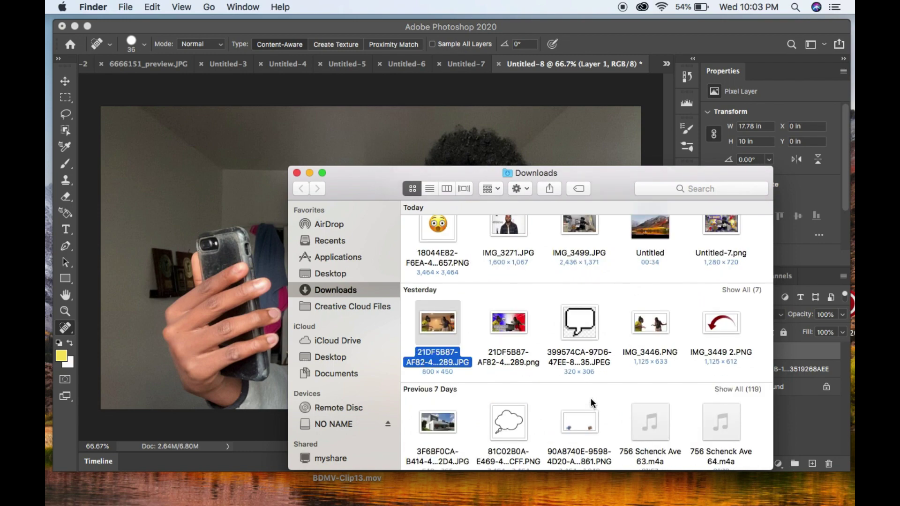
{"action": "left_click", "coordinate": [748, 281]}
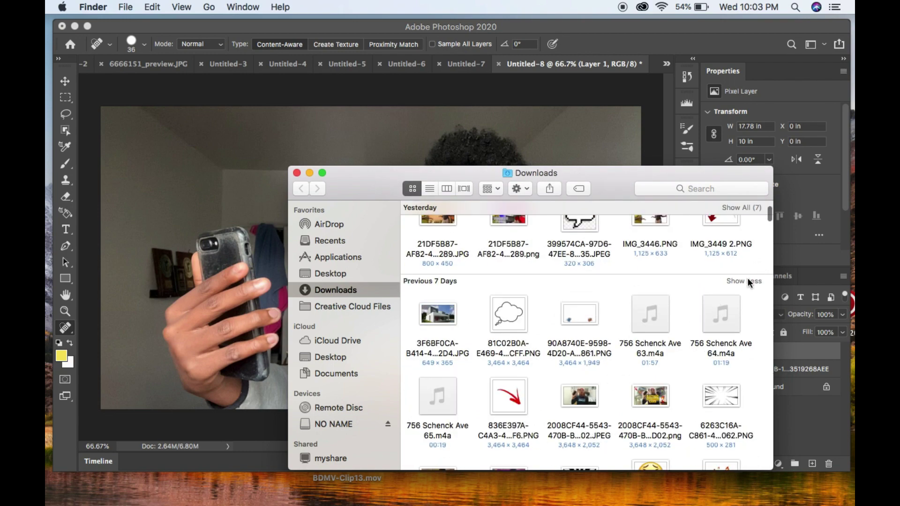
{"action": "left_click", "coordinate": [666, 302]}
{"action": "key", "text": "Down"}
{"action": "key", "text": "Down"}
{"action": "key", "text": "Down"}
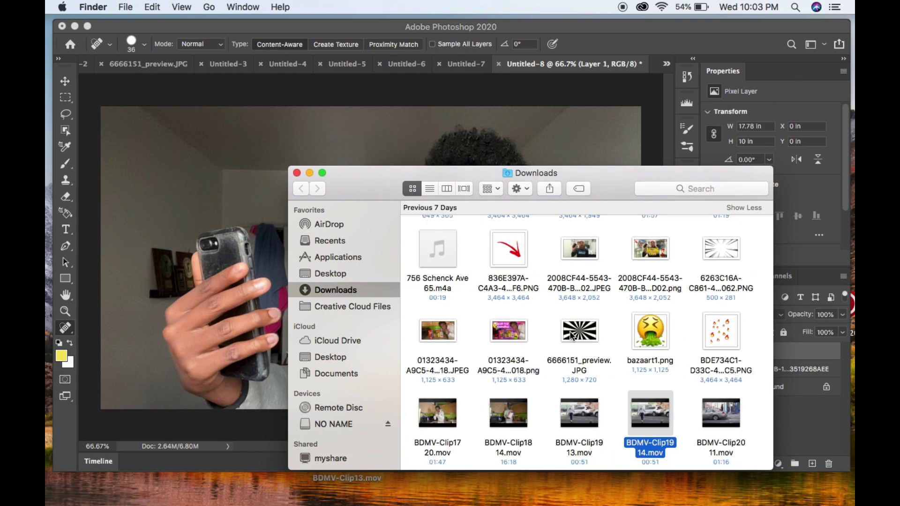
{"action": "left_click_drag", "start_coordinate": [572, 335], "coordinate": [434, 149]}
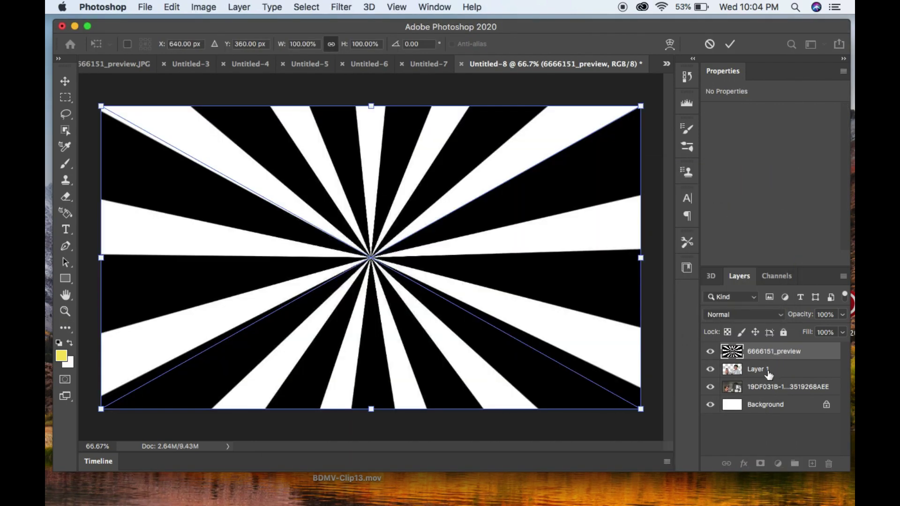
Move the 6666151_preview layer below Layer 1 and set its opacity to 15%.
{"action": "mouse_move", "coordinate": [776, 352]}
{"action": "left_mouse_down"}
{"action": "mouse_move", "coordinate": [779, 390]}
{"action": "mouse_move", "coordinate": [763, 389]}
{"action": "mouse_move", "coordinate": [763, 356]}
{"action": "mouse_move", "coordinate": [766, 378]}
{"action": "left_mouse_up"}
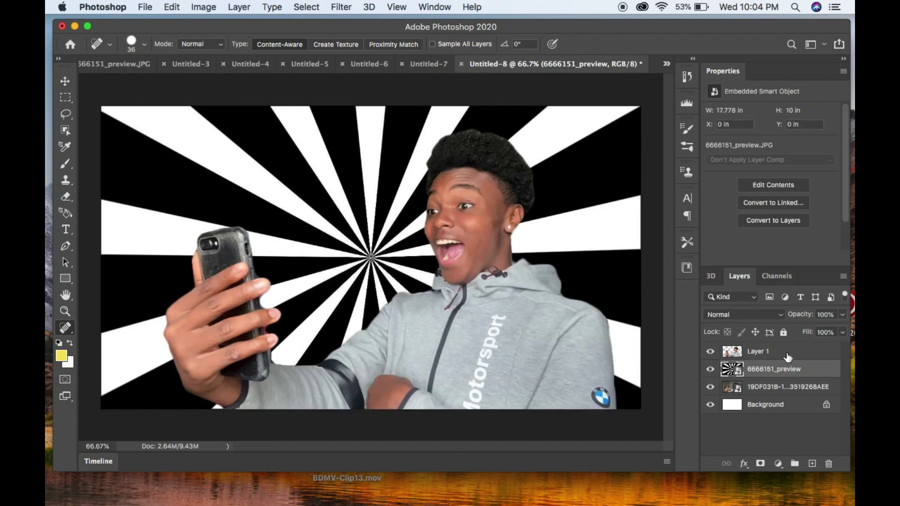
{"action": "left_click", "coordinate": [842, 315]}
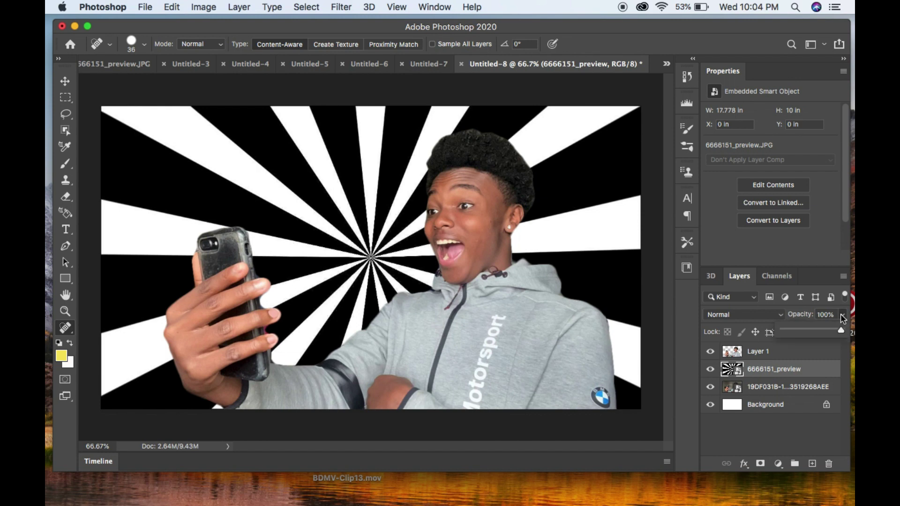
{"action": "left_click_drag", "start_coordinate": [814, 331], "coordinate": [792, 332]}
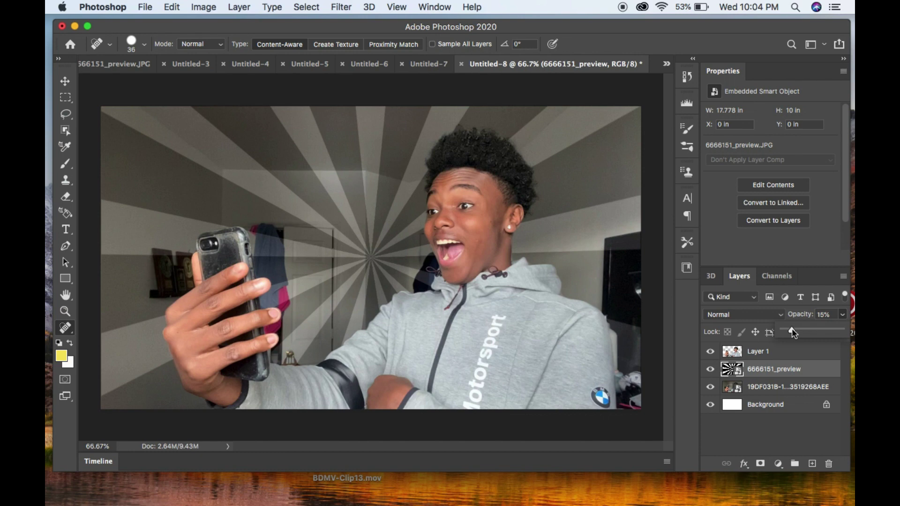
{"action": "left_click_drag", "start_coordinate": [792, 328], "coordinate": [792, 328]}
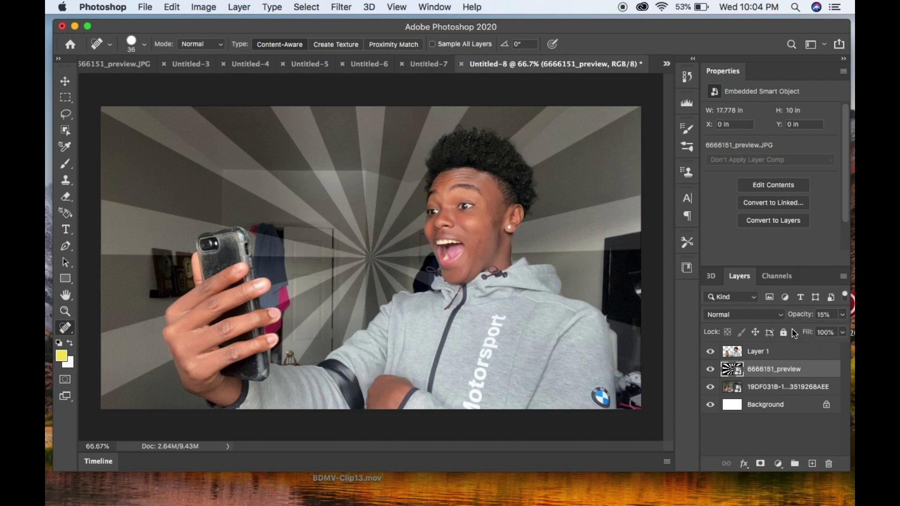
{"action": "key", "text": "l"}
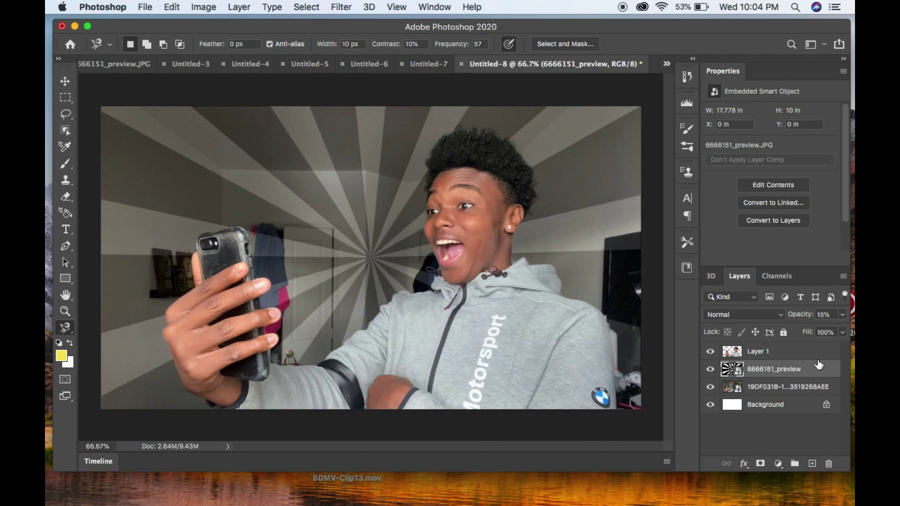
Add a white Stroke layer style to Layer 1 through its Layer Style dialog.
{"action": "left_click", "coordinate": [789, 353]}
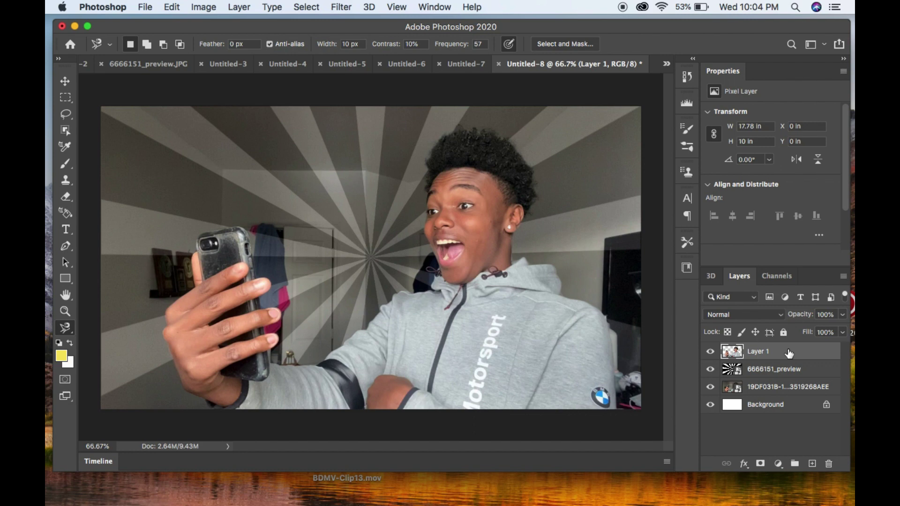
{"action": "right_click", "coordinate": [789, 352]}
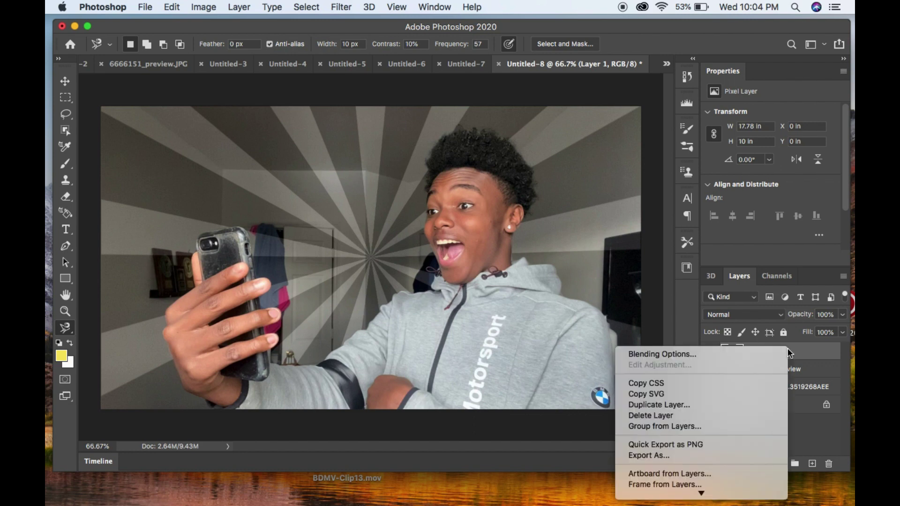
{"action": "key", "text": "Escape"}
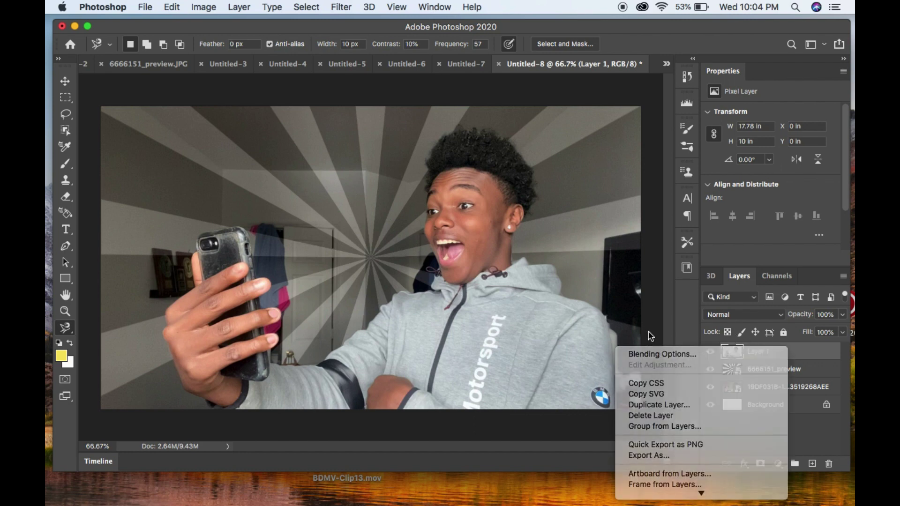
{"action": "right_click", "coordinate": [782, 351]}
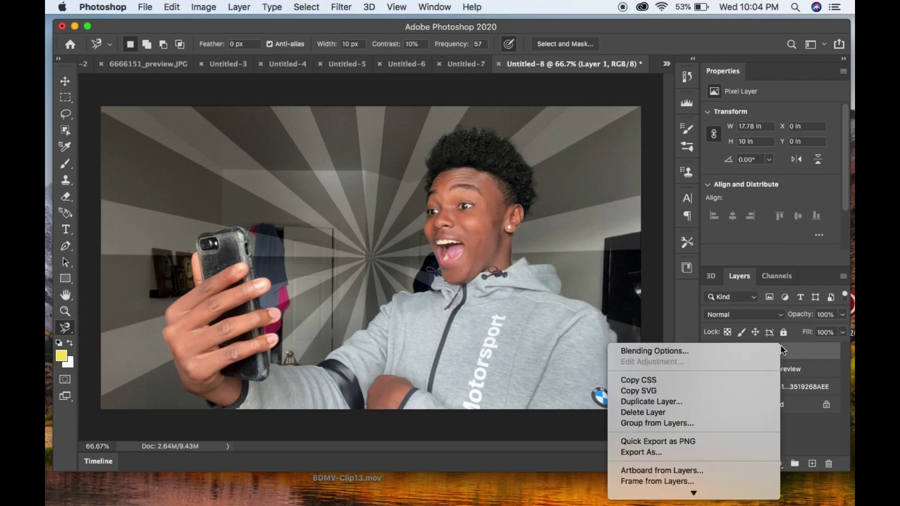
{"action": "key", "text": "Escape"}
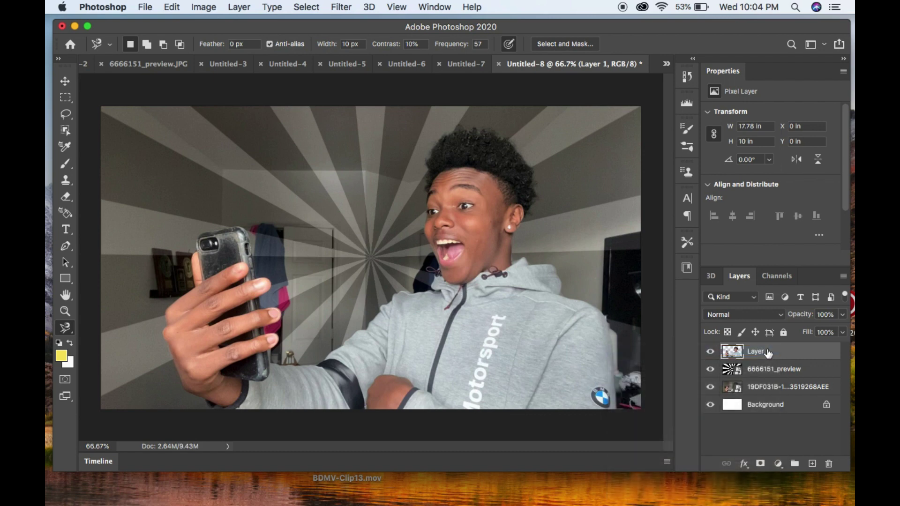
{"action": "double_click", "coordinate": [767, 352]}
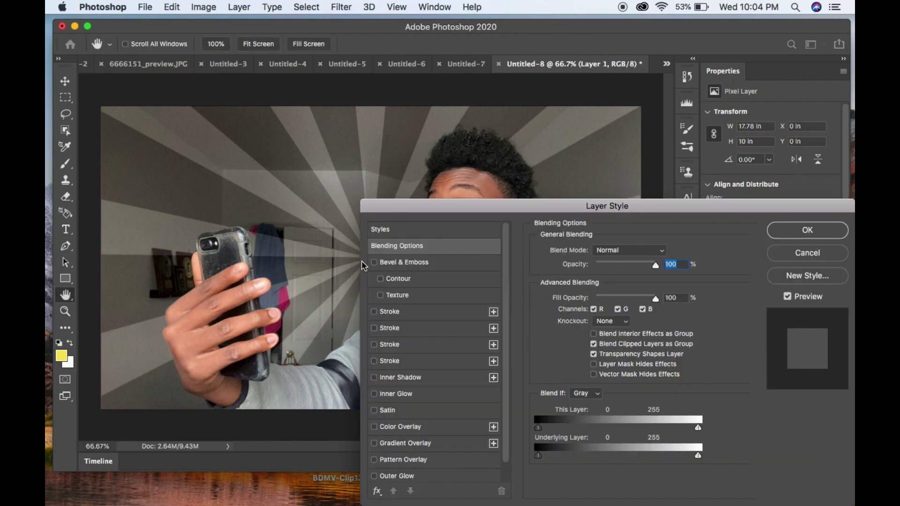
{"action": "left_click", "coordinate": [374, 312]}
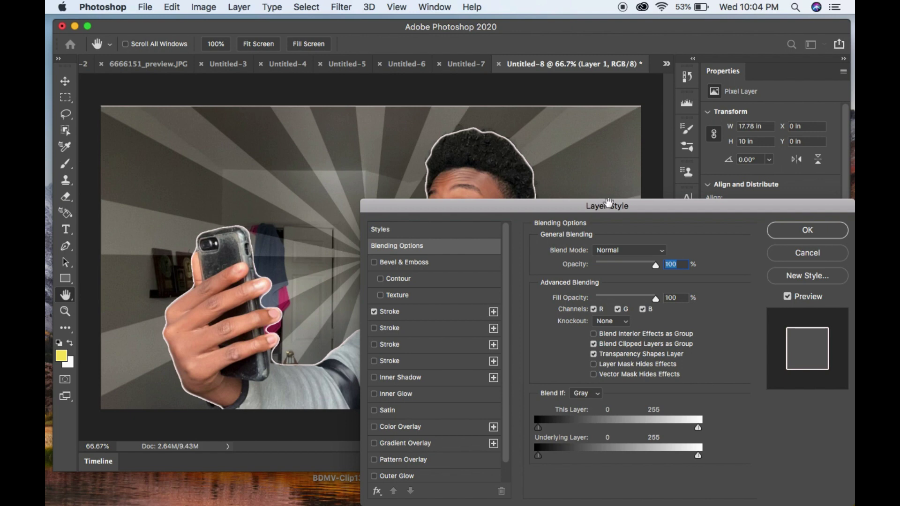
{"action": "left_click", "coordinate": [779, 233]}
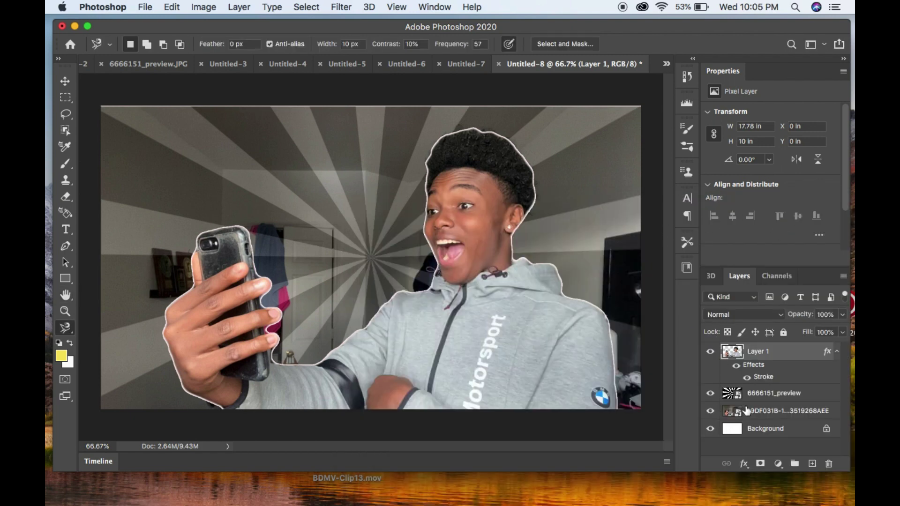
{"action": "left_click", "coordinate": [745, 412]}
{"action": "left_click", "coordinate": [65, 81]}
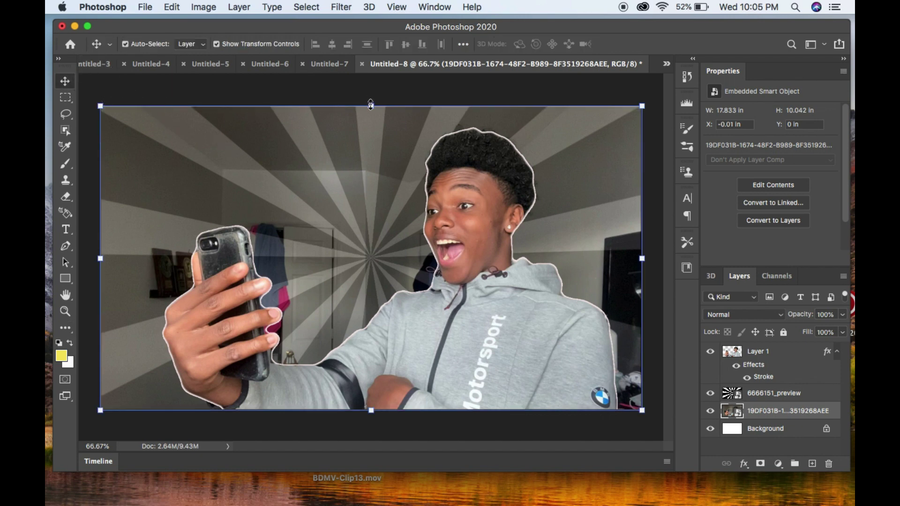
Enlarge the room photo slightly from its top edge, fine-tune it, and apply.
{"action": "left_click_drag", "start_coordinate": [372, 106], "coordinate": [371, 99]}
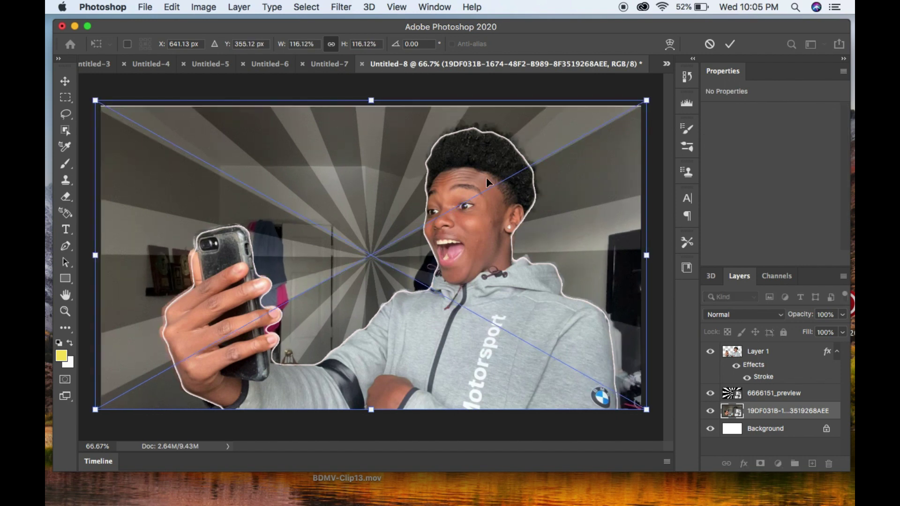
{"action": "key", "text": "Return"}
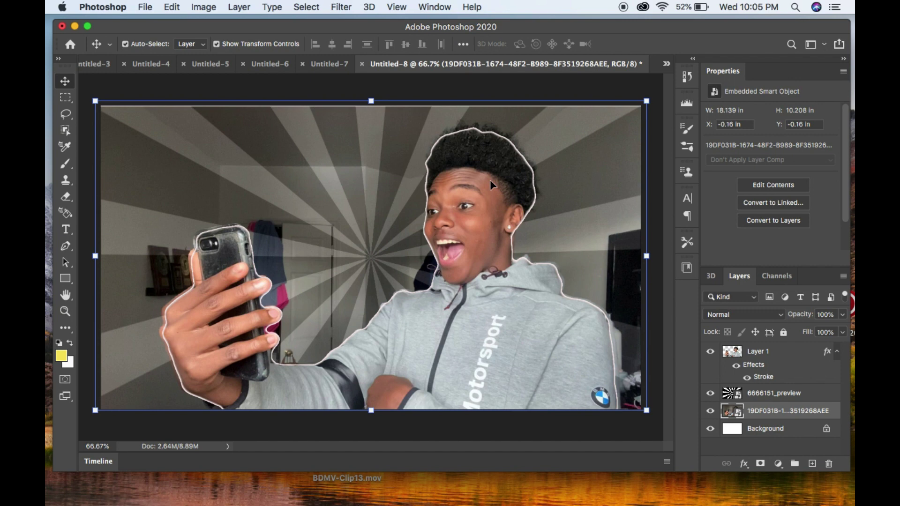
{"action": "mouse_move", "coordinate": [371, 100]}
{"action": "left_mouse_down"}
{"action": "mouse_move", "coordinate": [373, 83]}
{"action": "mouse_move", "coordinate": [374, 102]}
{"action": "left_mouse_up"}
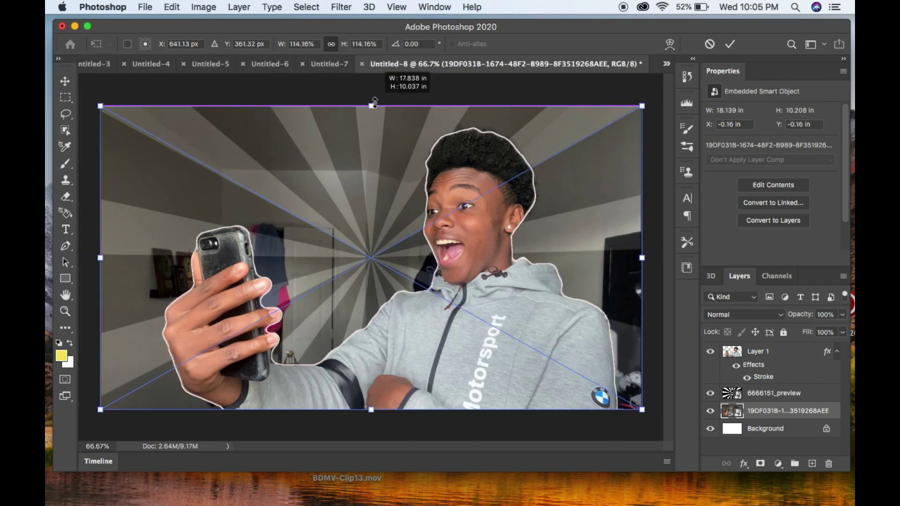
{"action": "left_click", "coordinate": [792, 434]}
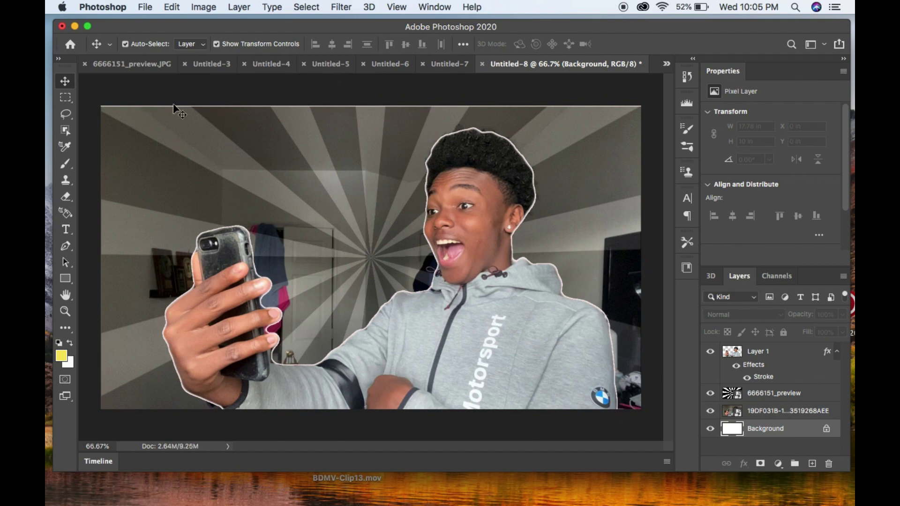
Scale the cut-out selfie Layer 1 up to about 101.8% to match the photo.
{"action": "left_click", "coordinate": [776, 356]}
{"action": "key", "text": "ctrl+t"}
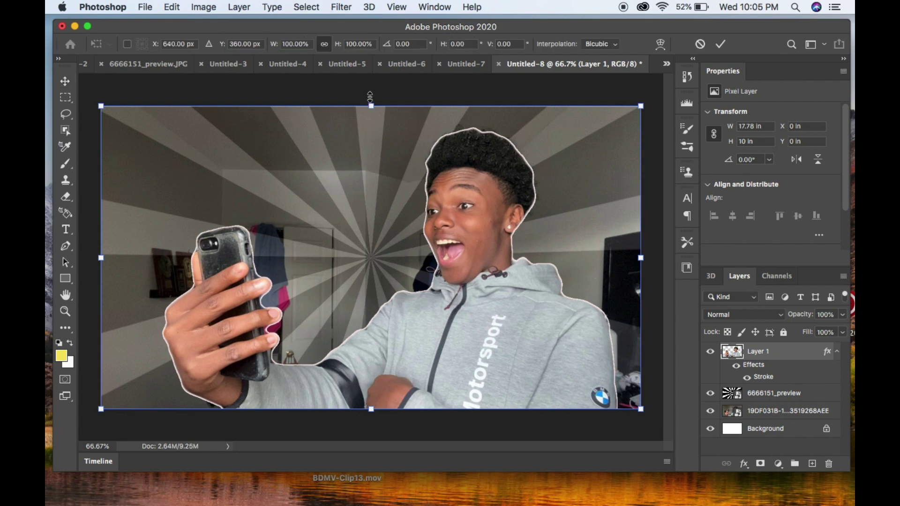
{"action": "left_click_drag", "start_coordinate": [370, 98], "coordinate": [371, 98]}
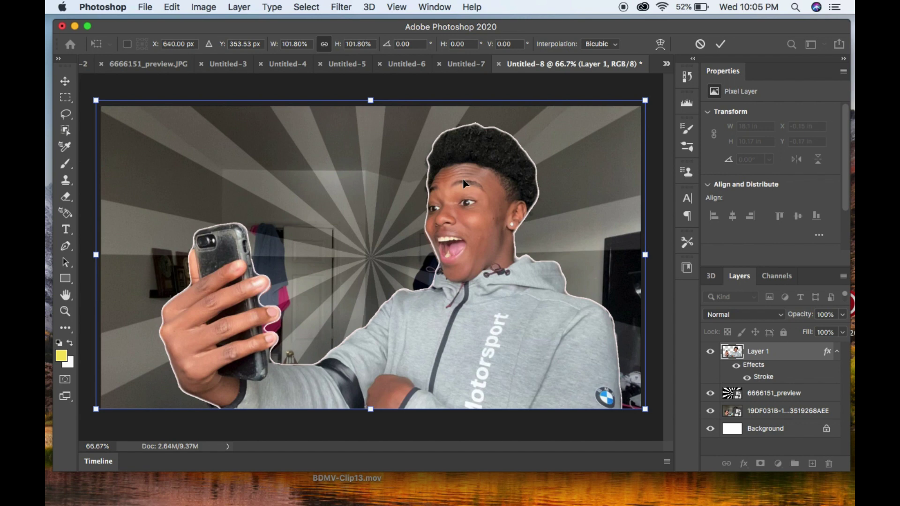
{"action": "key", "text": "Return"}
{"action": "key", "text": "l"}
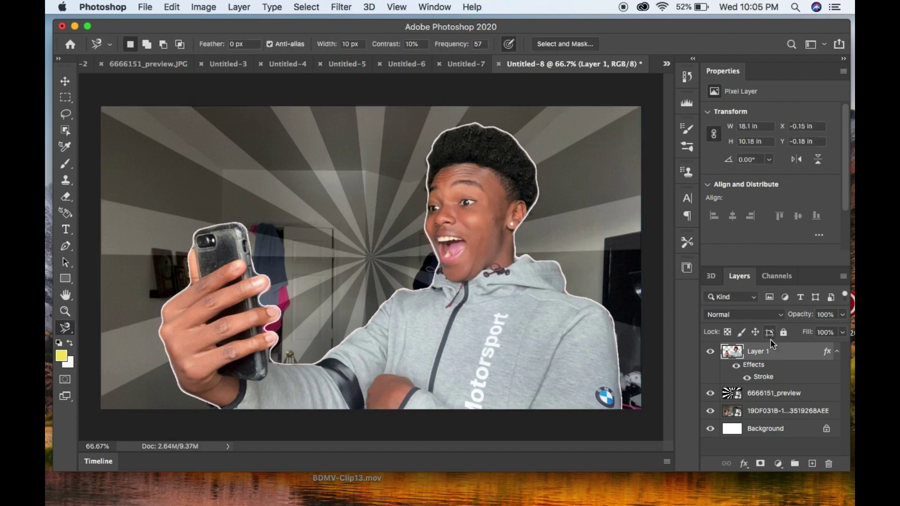
Set Layer 1's stroke to 5 px, trying Inside and Center before settling on Outside.
{"action": "right_click", "coordinate": [774, 351]}
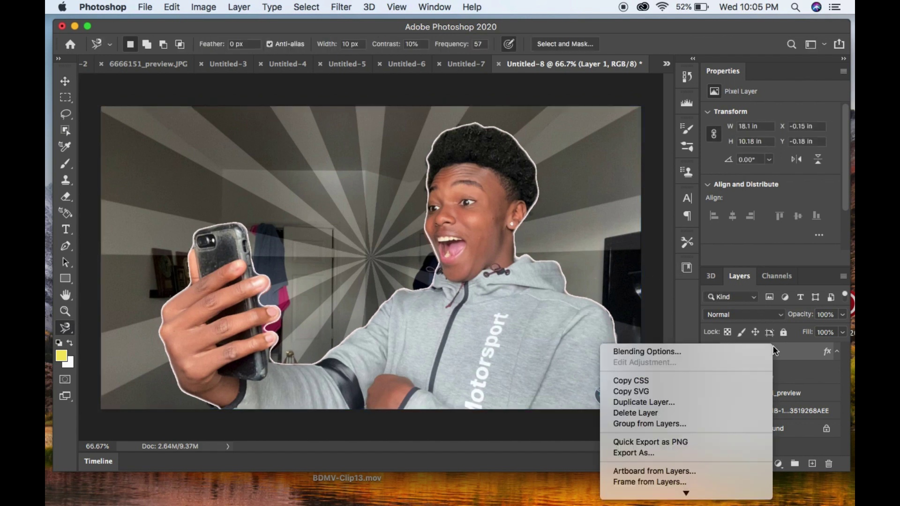
{"action": "left_click", "coordinate": [759, 351]}
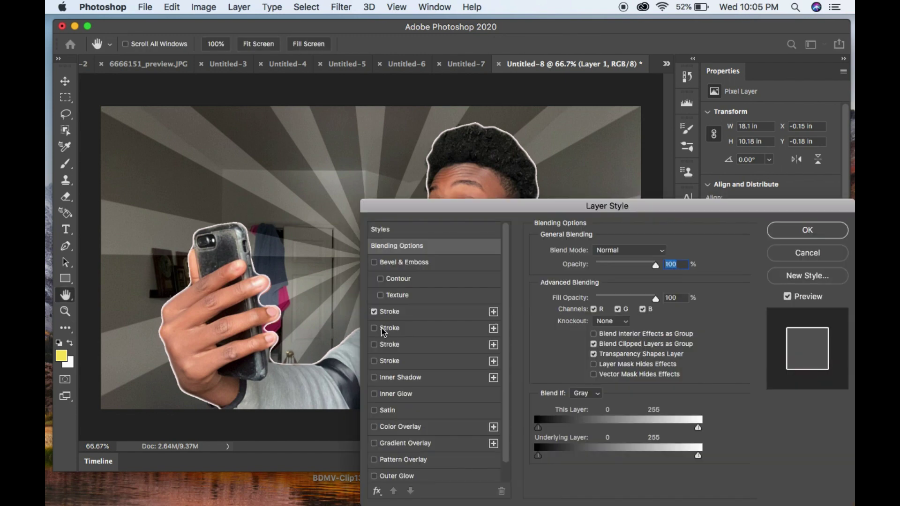
{"action": "left_click", "coordinate": [416, 313]}
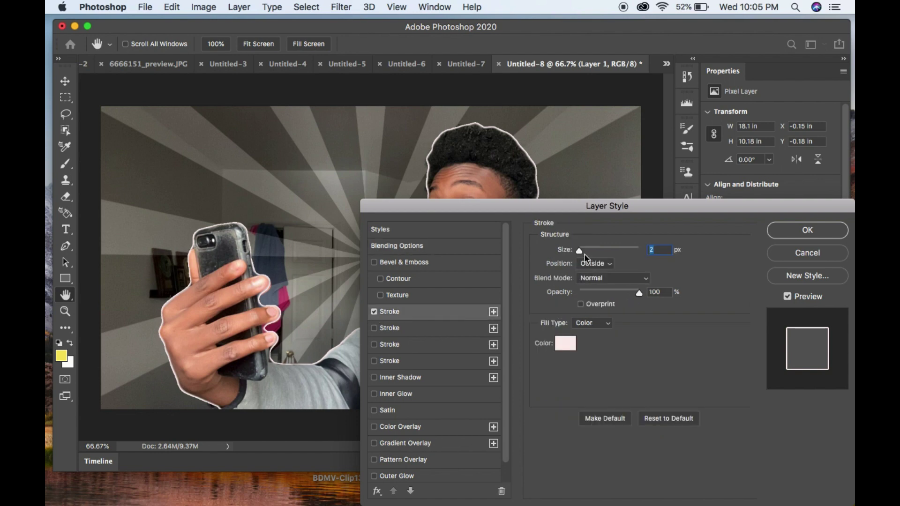
{"action": "mouse_move", "coordinate": [580, 252]}
{"action": "left_mouse_down"}
{"action": "mouse_move", "coordinate": [609, 249]}
{"action": "mouse_move", "coordinate": [558, 252]}
{"action": "mouse_move", "coordinate": [583, 253]}
{"action": "left_mouse_up"}
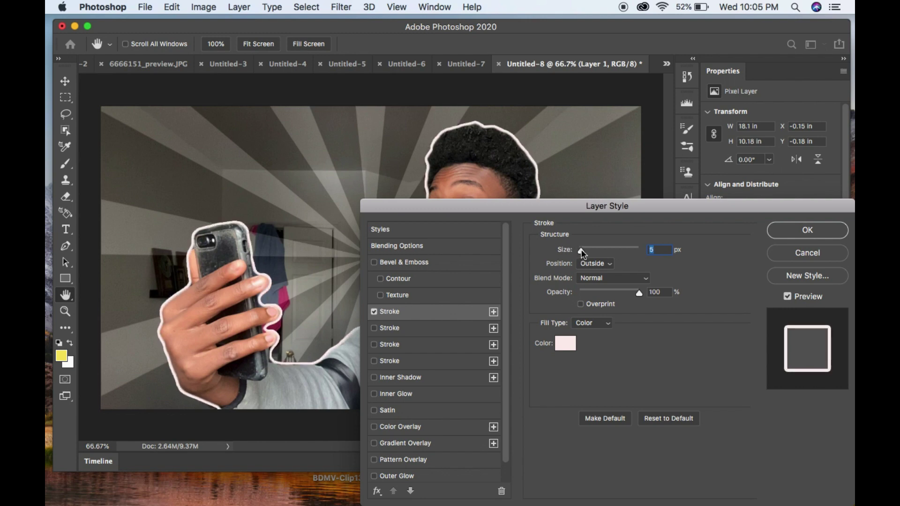
{"action": "left_click", "coordinate": [598, 263]}
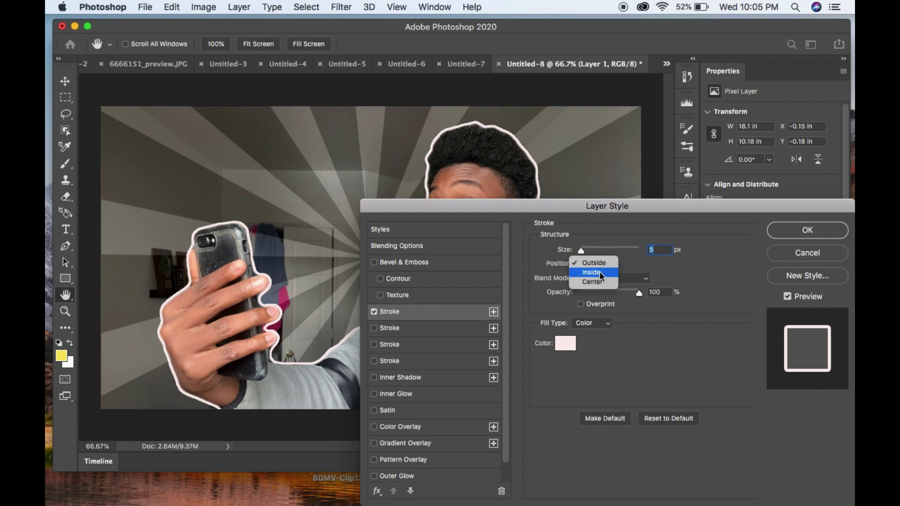
{"action": "left_click", "coordinate": [593, 272]}
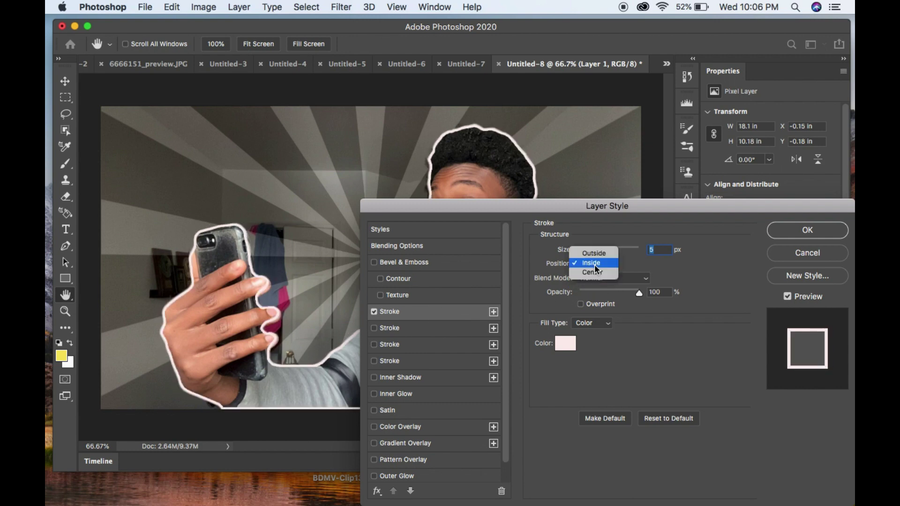
{"action": "left_click", "coordinate": [595, 272]}
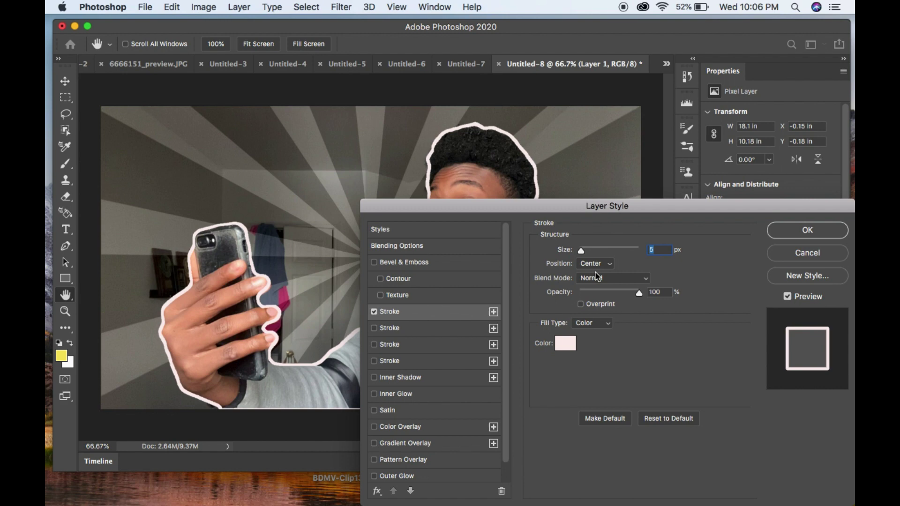
{"action": "left_click", "coordinate": [596, 263]}
{"action": "left_click", "coordinate": [607, 250]}
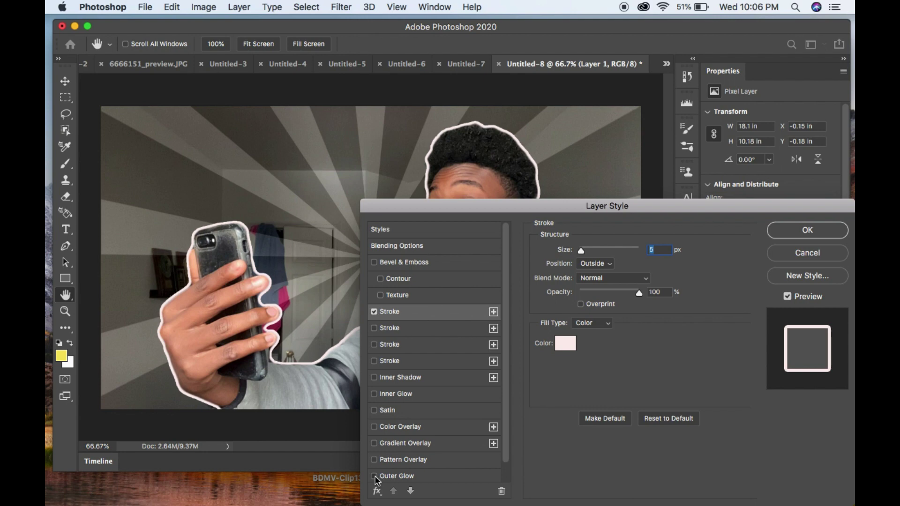
Add a pink outer glow to the cut-out, widen its spread to 38%, and apply it.
{"action": "left_click", "coordinate": [442, 477]}
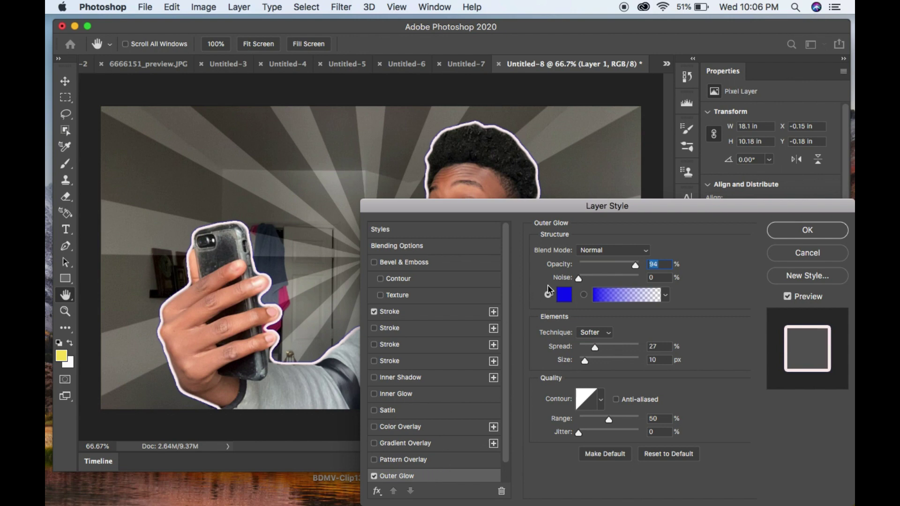
{"action": "left_click", "coordinate": [564, 298]}
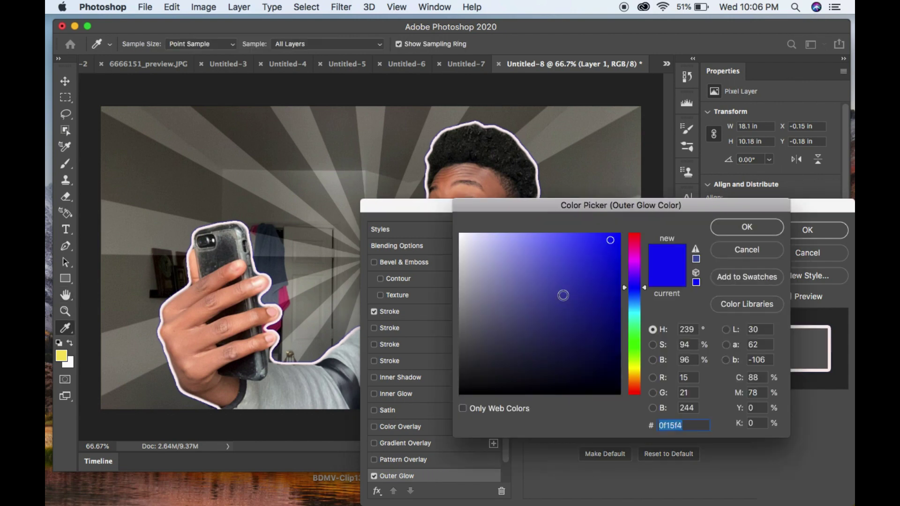
{"action": "mouse_move", "coordinate": [632, 286]}
{"action": "left_mouse_down"}
{"action": "mouse_move", "coordinate": [635, 254]}
{"action": "mouse_move", "coordinate": [555, 241]}
{"action": "mouse_move", "coordinate": [555, 234]}
{"action": "left_mouse_up"}
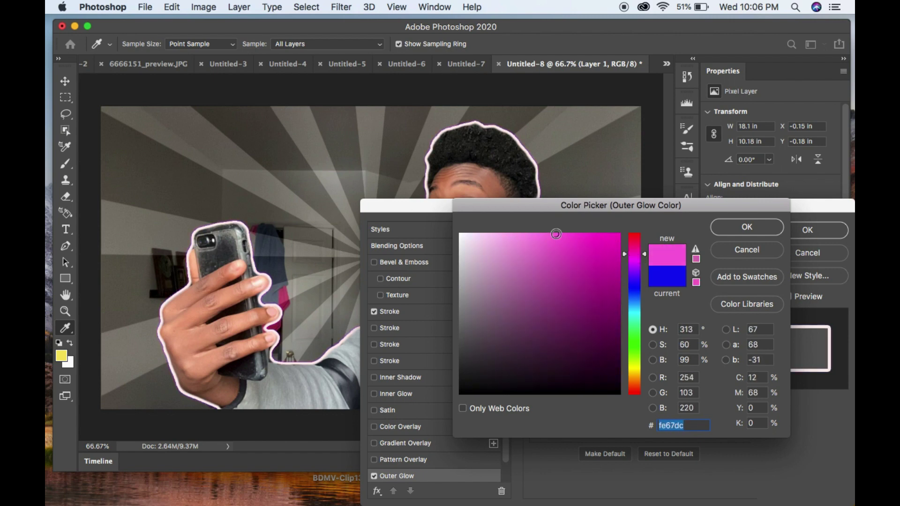
{"action": "left_click", "coordinate": [745, 227]}
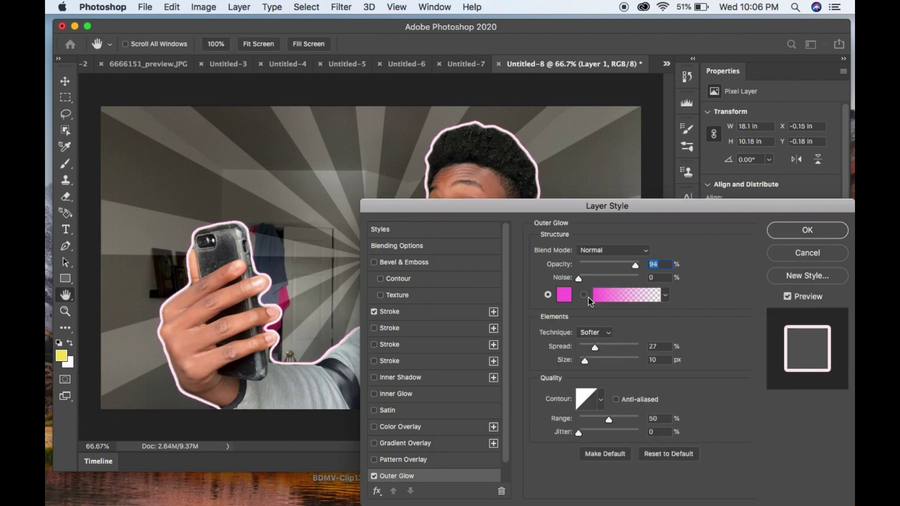
{"action": "mouse_move", "coordinate": [587, 359]}
{"action": "left_mouse_down"}
{"action": "mouse_move", "coordinate": [599, 360]}
{"action": "mouse_move", "coordinate": [589, 355]}
{"action": "left_mouse_up"}
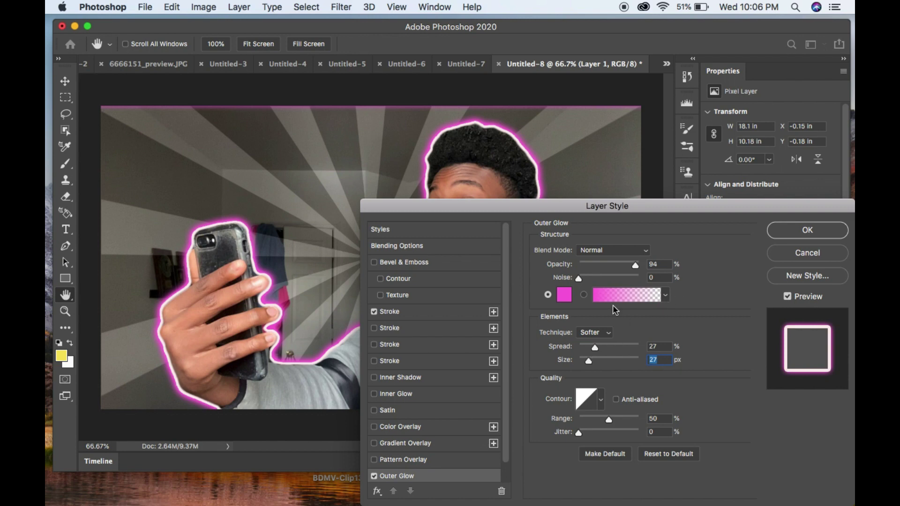
{"action": "left_click_drag", "start_coordinate": [595, 348], "coordinate": [602, 348]}
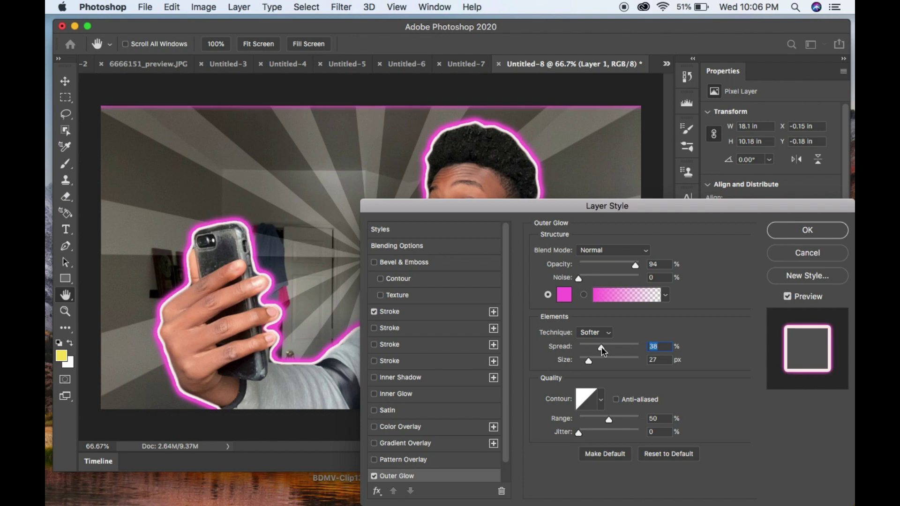
{"action": "left_click", "coordinate": [781, 230]}
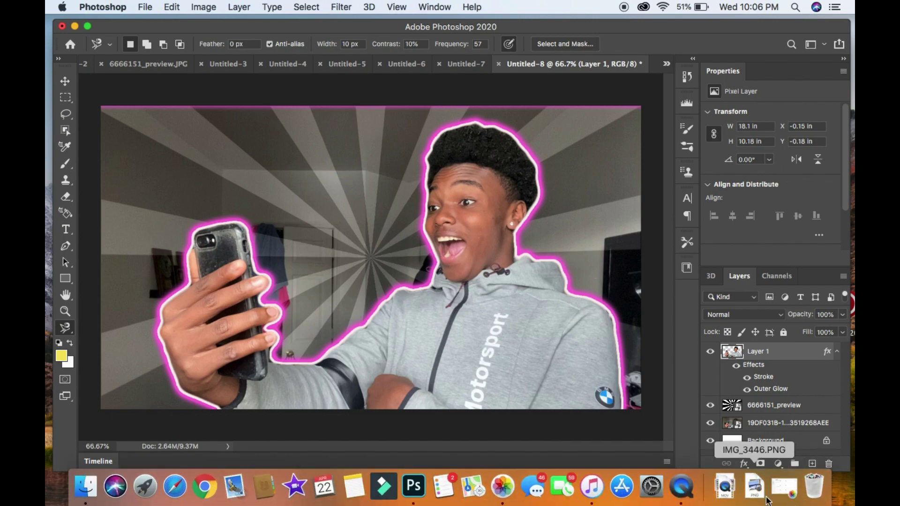
Open the Downloads folder in Finder and scan through the recent files.
{"action": "left_click", "coordinate": [724, 487]}
{"action": "left_click", "coordinate": [753, 157]}
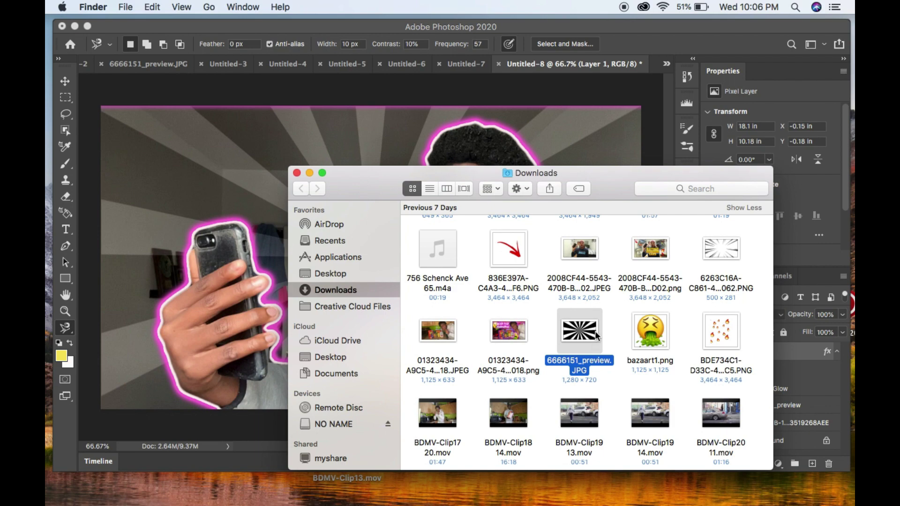
{"action": "key", "text": "Down"}
{"action": "key", "text": "Down"}
{"action": "key", "text": "Down"}
{"action": "key", "text": "Down"}
{"action": "key", "text": "Down"}
{"action": "key", "text": "Down"}
{"action": "key", "text": "Down"}
{"action": "key", "text": "Down"}
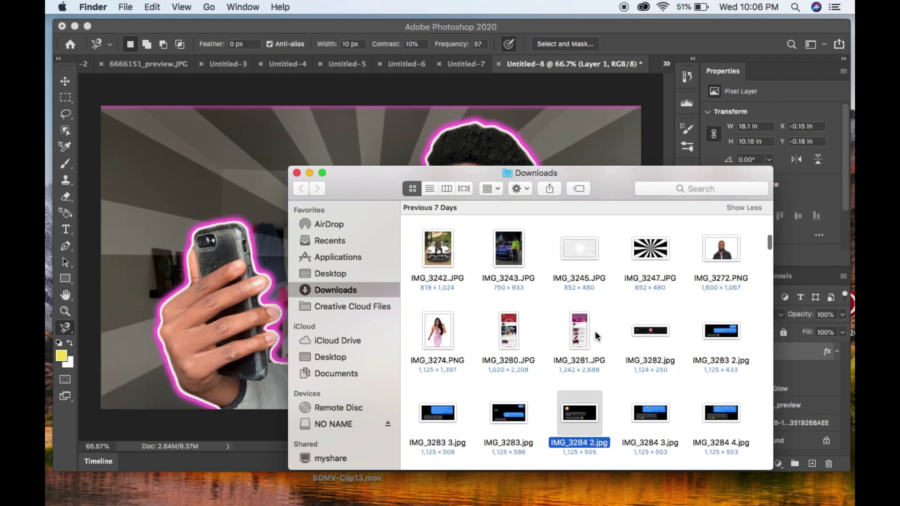
{"action": "key", "text": "Down"}
{"action": "key", "text": "Down"}
{"action": "key", "text": "Down"}
{"action": "key", "text": "Down"}
{"action": "key", "text": "Down"}
{"action": "key", "text": "Down"}
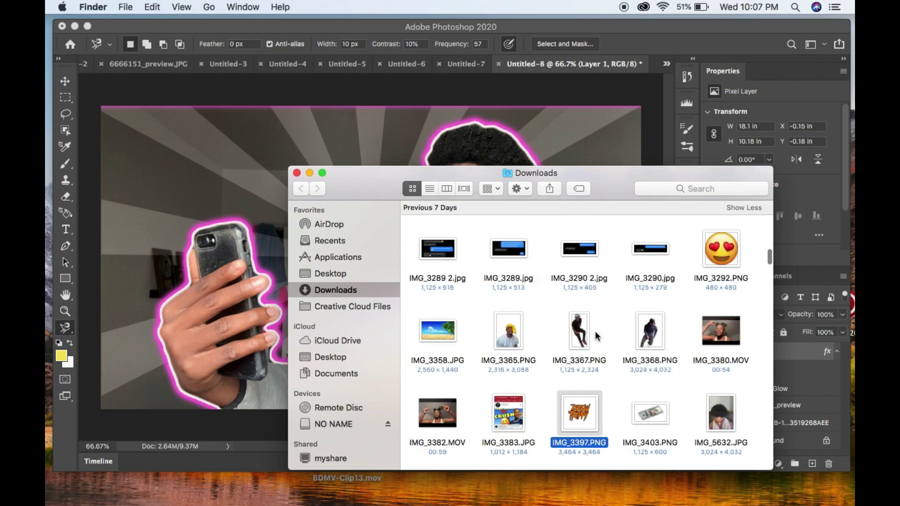
{"action": "key", "text": "Down"}
{"action": "key", "text": "Down"}
{"action": "key", "text": "Down"}
{"action": "key", "text": "Down"}
{"action": "key", "text": "Down"}
{"action": "key", "text": "Down"}
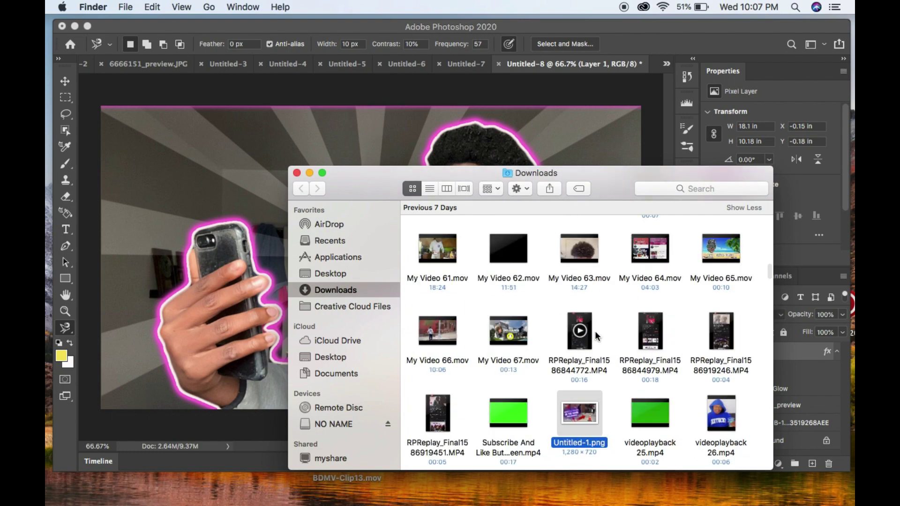
{"action": "key", "text": "Down"}
{"action": "key", "text": "Up"}
{"action": "key", "text": "Up"}
{"action": "key", "text": "Up"}
{"action": "key", "text": "Up"}
{"action": "key", "text": "Up"}
{"action": "key", "text": "Up"}
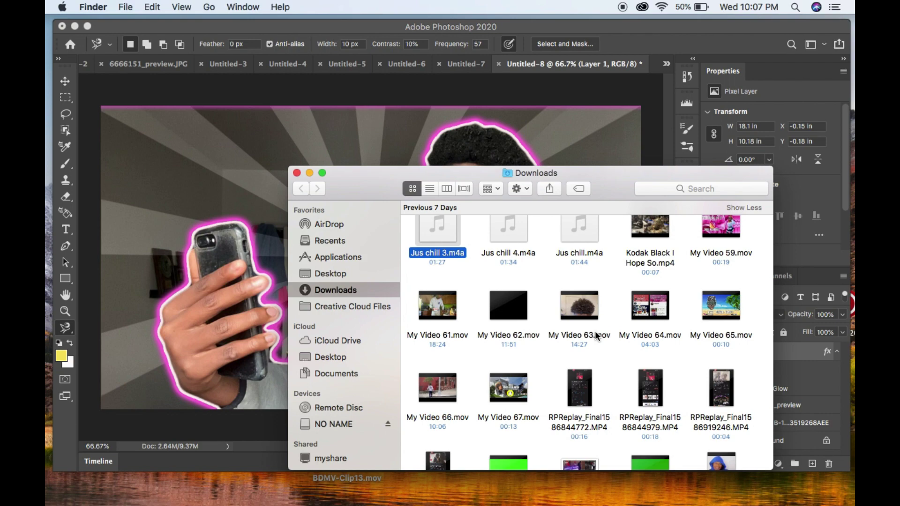
{"action": "key", "text": "Up"}
{"action": "key", "text": "Up"}
{"action": "key", "text": "Up"}
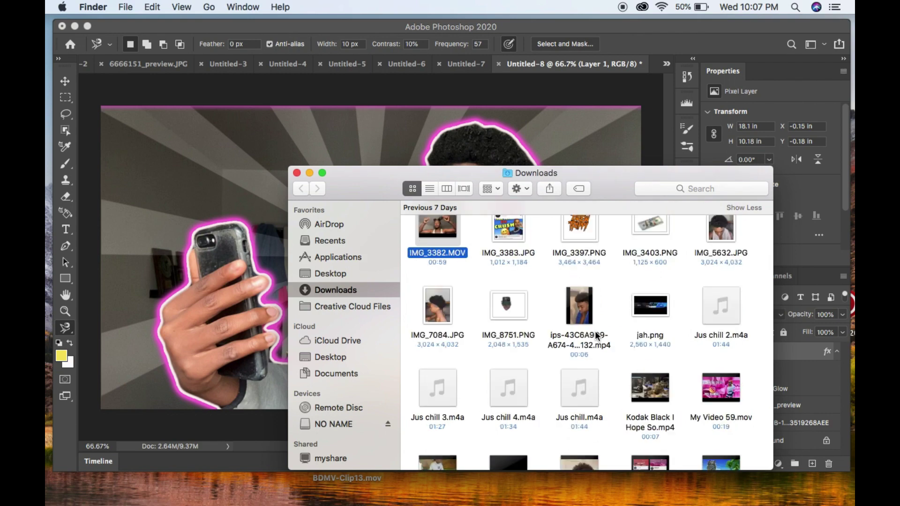
Browse down to the IMG_238x screenshots and drag IMG_2384 onto the Photoshop canvas.
{"action": "key", "text": "Down"}
{"action": "key", "text": "Down"}
{"action": "key", "text": "Down"}
{"action": "key", "text": "Down"}
{"action": "key", "text": "Down"}
{"action": "key", "text": "Down"}
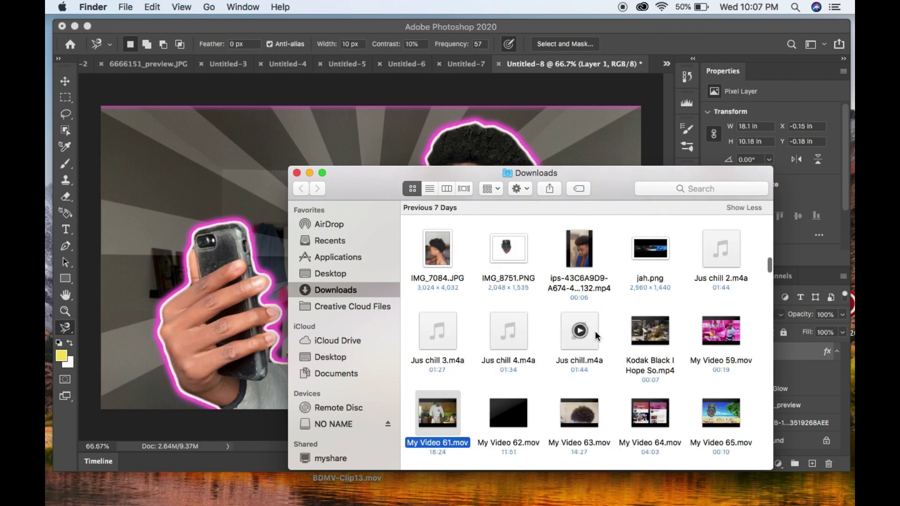
{"action": "key", "text": "Down"}
{"action": "key", "text": "Down"}
{"action": "key", "text": "Down"}
{"action": "key", "text": "Down"}
{"action": "key", "text": "Down"}
{"action": "key", "text": "Down"}
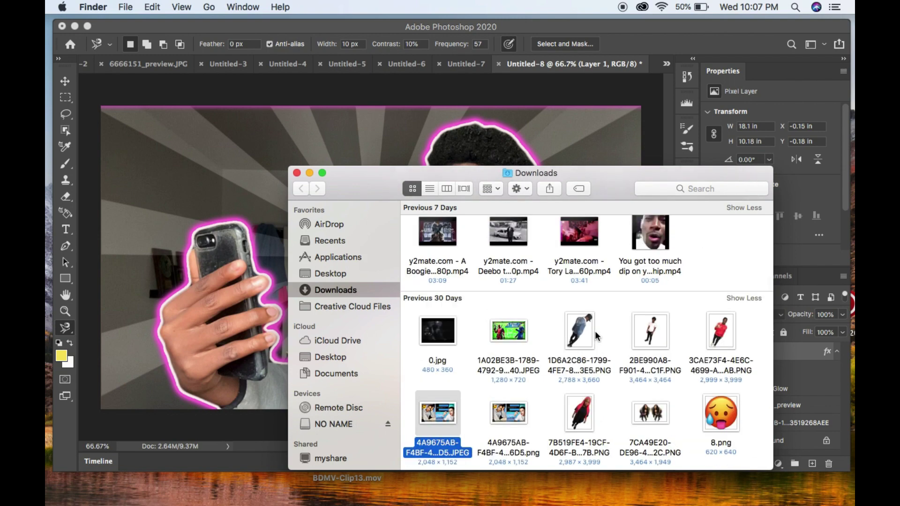
{"action": "key", "text": "Down"}
{"action": "key", "text": "Down"}
{"action": "key", "text": "Down"}
{"action": "key", "text": "Down"}
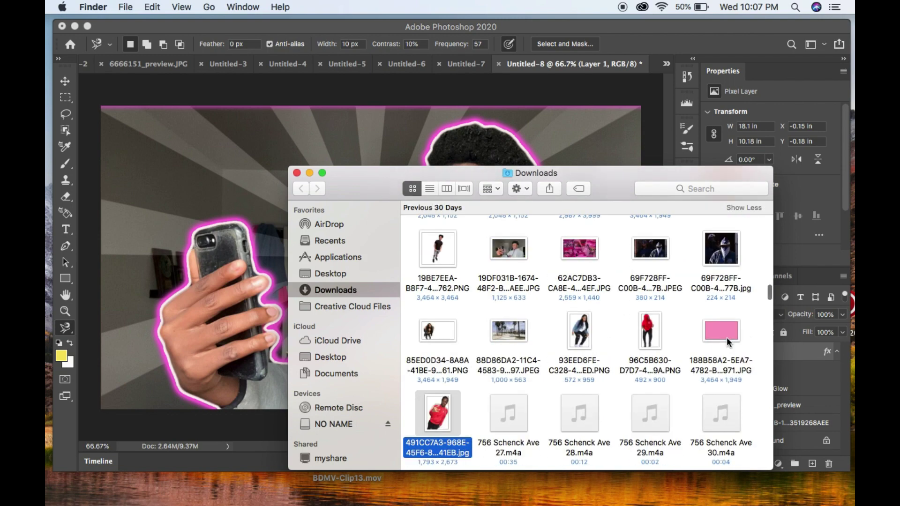
{"action": "key", "text": "Down"}
{"action": "key", "text": "Down"}
{"action": "key", "text": "Down"}
{"action": "key", "text": "Down"}
{"action": "key", "text": "Down"}
{"action": "key", "text": "Down"}
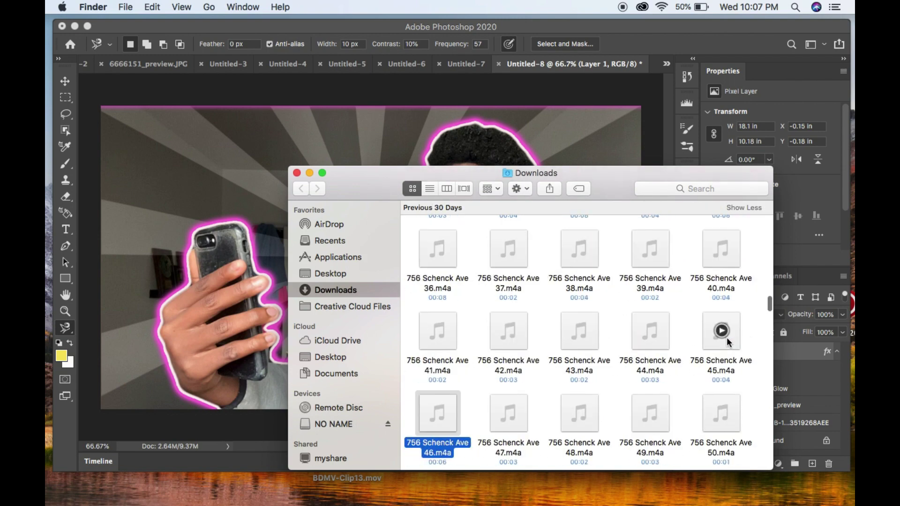
{"action": "key", "text": "Down"}
{"action": "key", "text": "Down"}
{"action": "key", "text": "Down"}
{"action": "key", "text": "Down"}
{"action": "key", "text": "Down"}
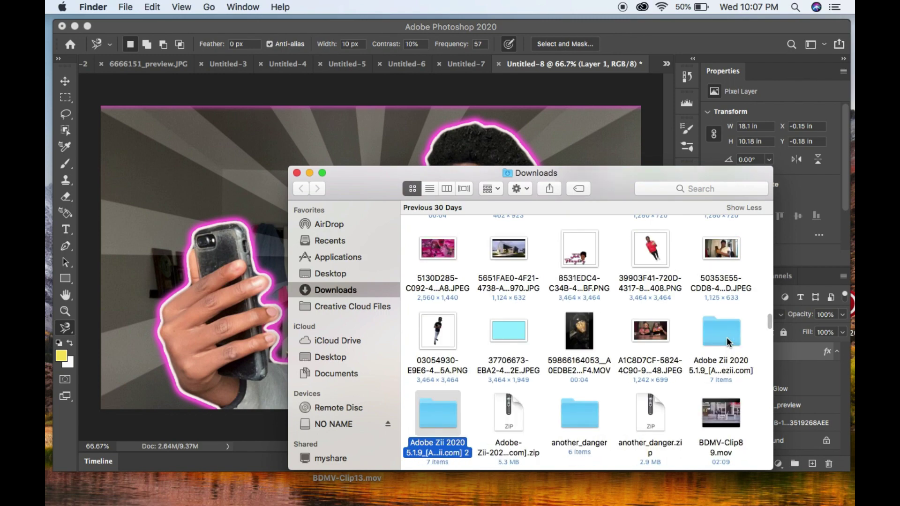
{"action": "key", "text": "Down"}
{"action": "key", "text": "Down"}
{"action": "key", "text": "Down"}
{"action": "key", "text": "Down"}
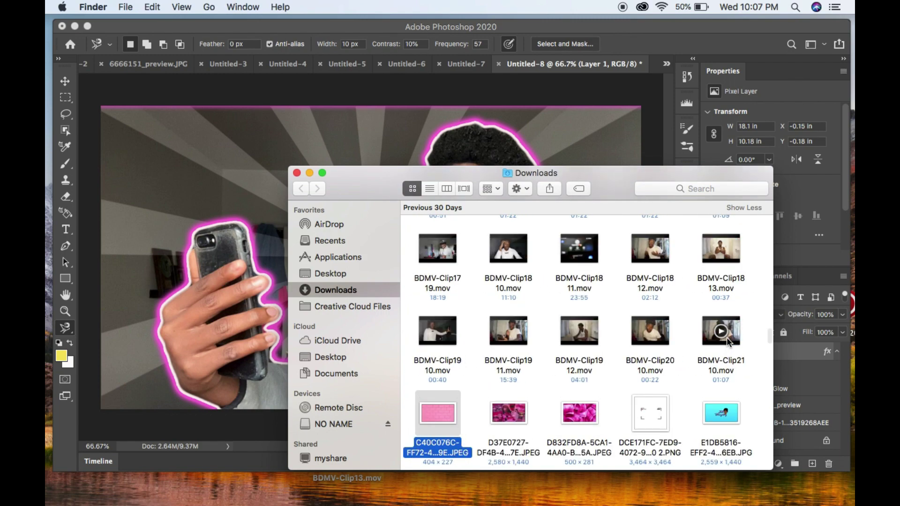
{"action": "key", "text": "Down"}
{"action": "key", "text": "Down"}
{"action": "key", "text": "Down"}
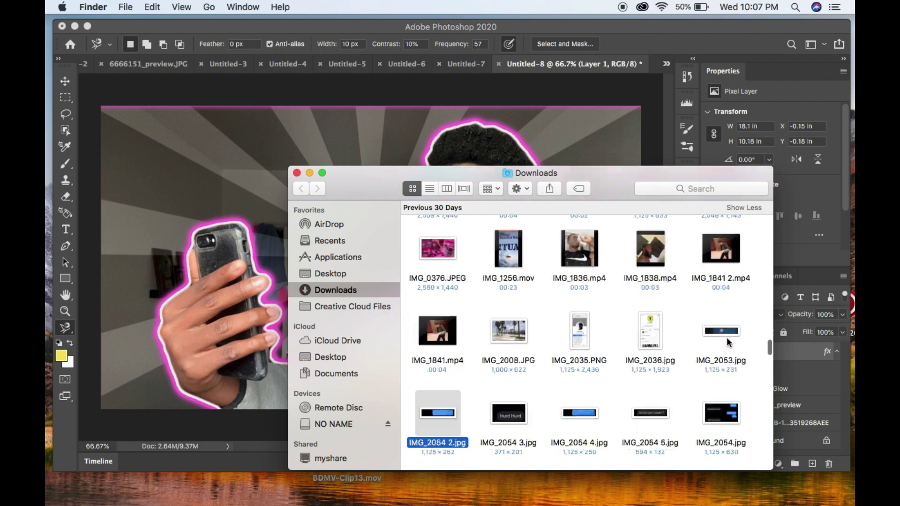
{"action": "key", "text": "Down"}
{"action": "key", "text": "Down"}
{"action": "key", "text": "Down"}
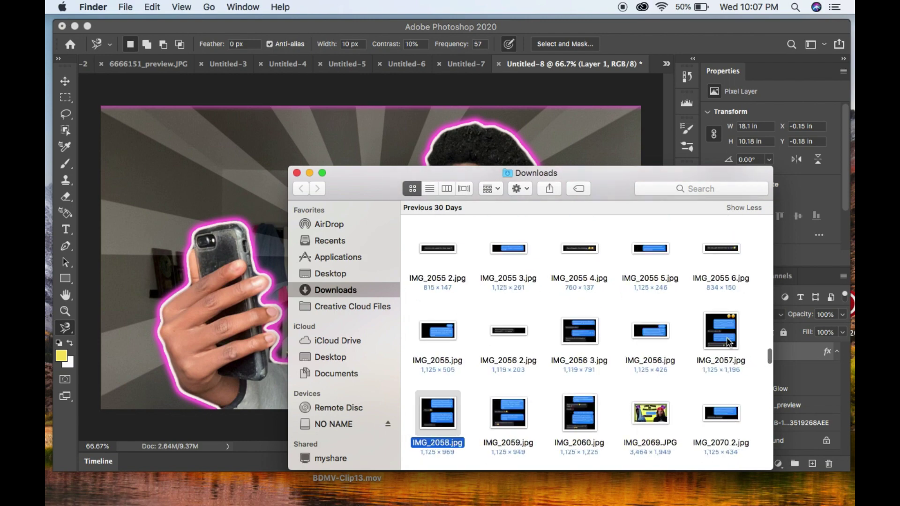
{"action": "key", "text": "Down"}
{"action": "key", "text": "Down"}
{"action": "key", "text": "Down"}
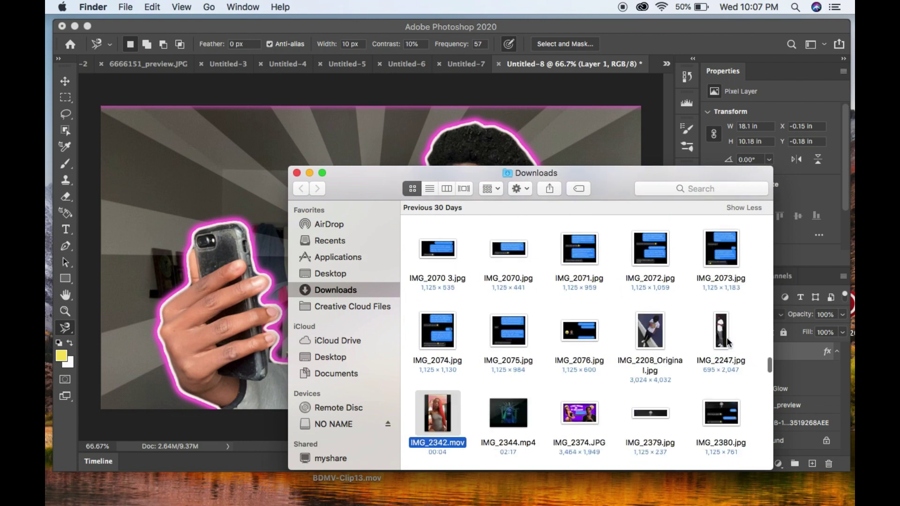
{"action": "key", "text": "Down"}
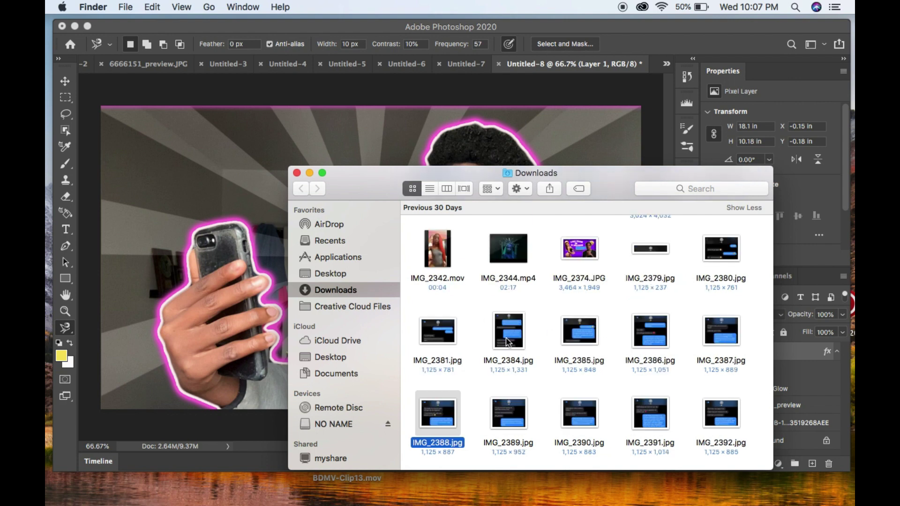
{"action": "left_click_drag", "start_coordinate": [507, 342], "coordinate": [229, 183]}
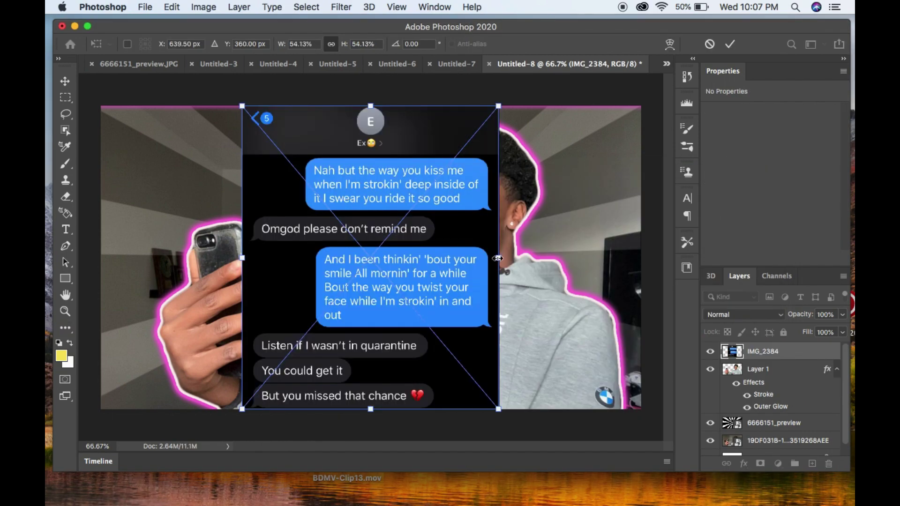
Scale the IMG_2384 screenshot to about 45%, tilt it about -6°, shift it left, and commit.
{"action": "left_click_drag", "start_coordinate": [498, 257], "coordinate": [475, 257]}
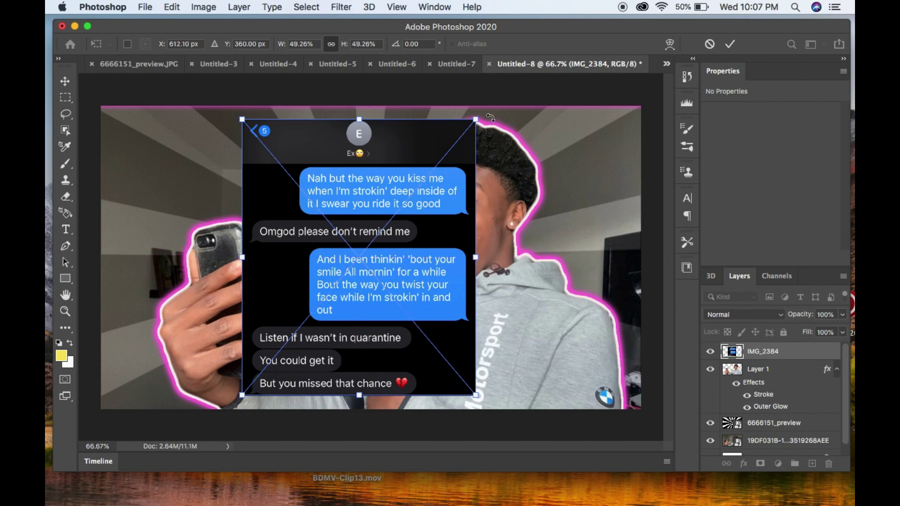
{"action": "mouse_move", "coordinate": [477, 111]}
{"action": "left_mouse_down"}
{"action": "mouse_move", "coordinate": [468, 100]}
{"action": "mouse_move", "coordinate": [468, 112]}
{"action": "left_mouse_up"}
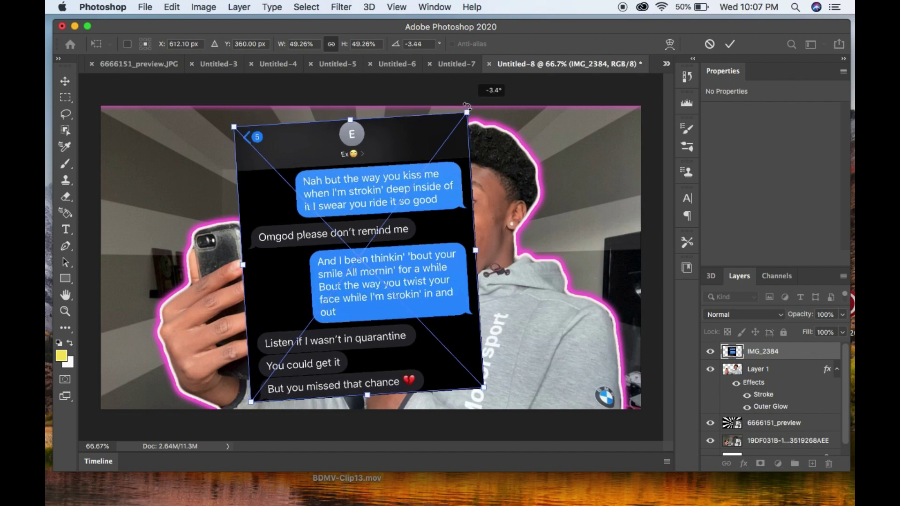
{"action": "left_click_drag", "start_coordinate": [312, 228], "coordinate": [307, 229]}
{"action": "left_click_drag", "start_coordinate": [269, 222], "coordinate": [246, 225]}
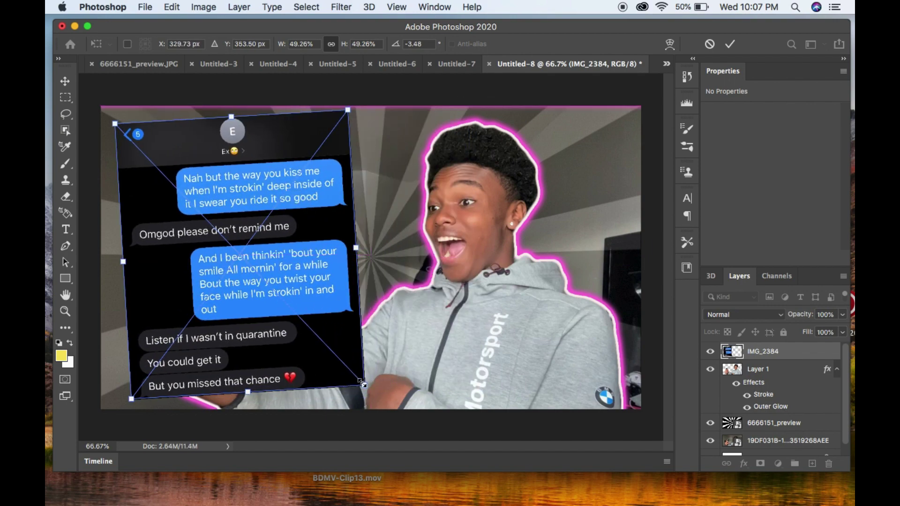
{"action": "left_click_drag", "start_coordinate": [362, 382], "coordinate": [347, 366]}
{"action": "left_click_drag", "start_coordinate": [281, 295], "coordinate": [283, 315]}
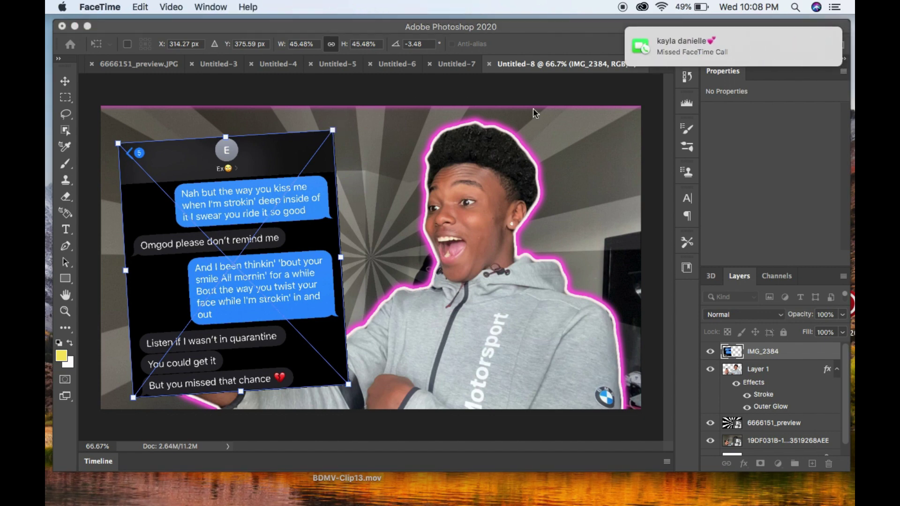
{"action": "mouse_move", "coordinate": [648, 42]}
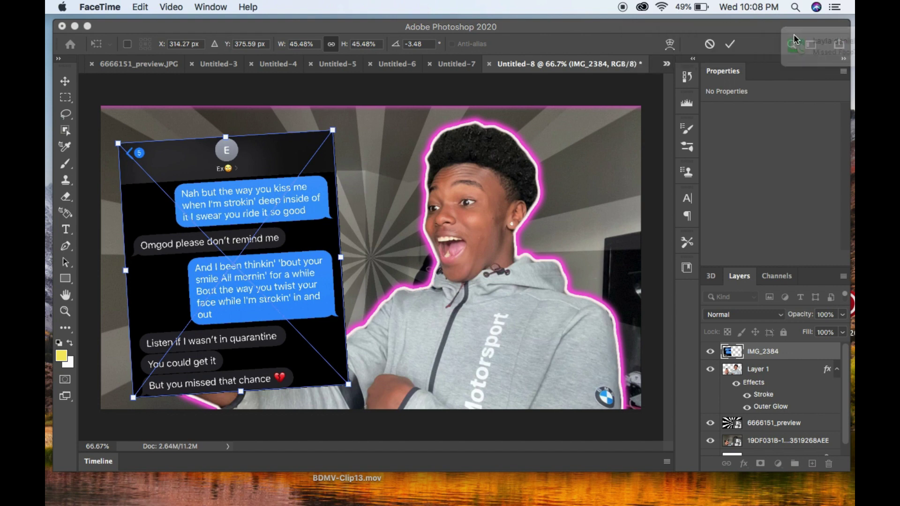
{"action": "left_click", "coordinate": [322, 148]}
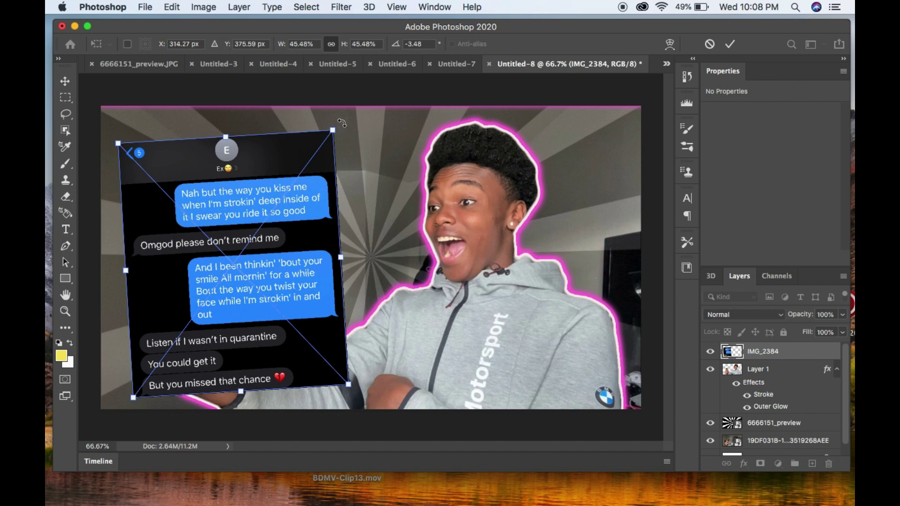
{"action": "left_click_drag", "start_coordinate": [342, 123], "coordinate": [327, 121]}
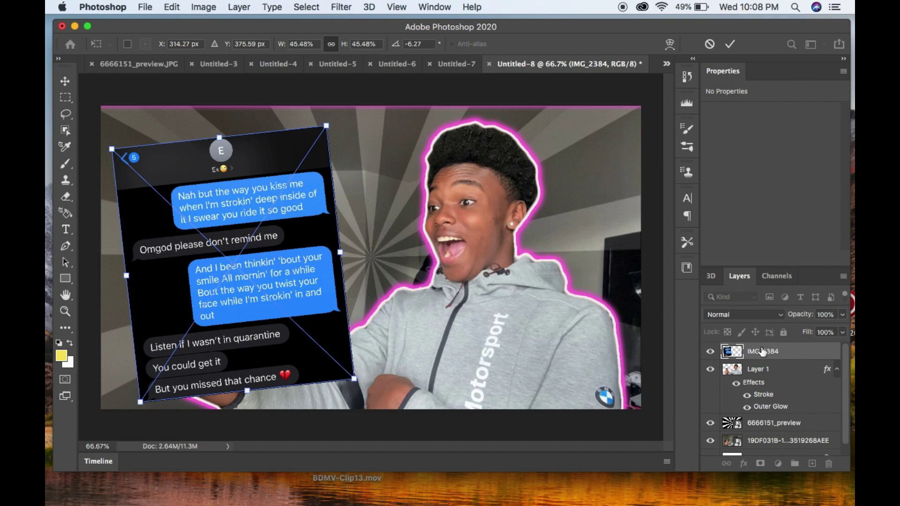
{"action": "key", "text": "Return"}
{"action": "key", "text": "l"}
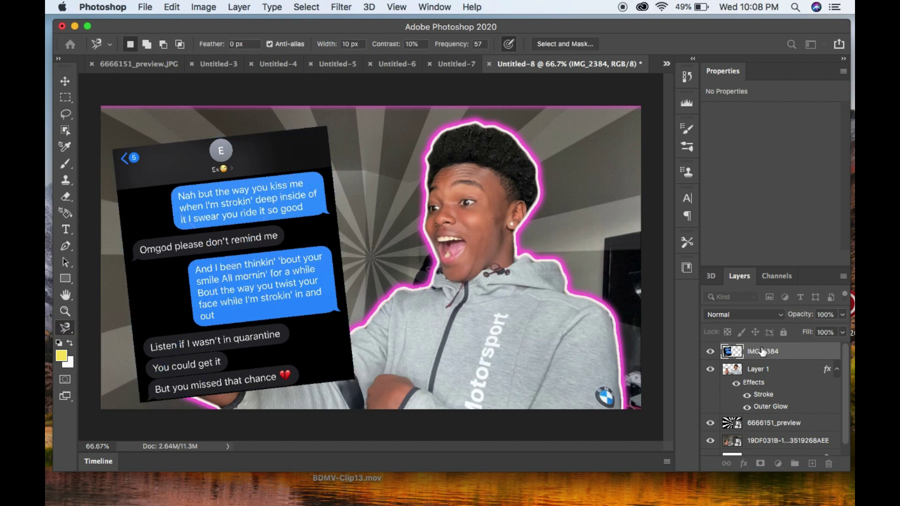
Enable Stroke and Outer Glow effects on the IMG_2384 screenshot layer.
{"action": "right_click", "coordinate": [763, 352]}
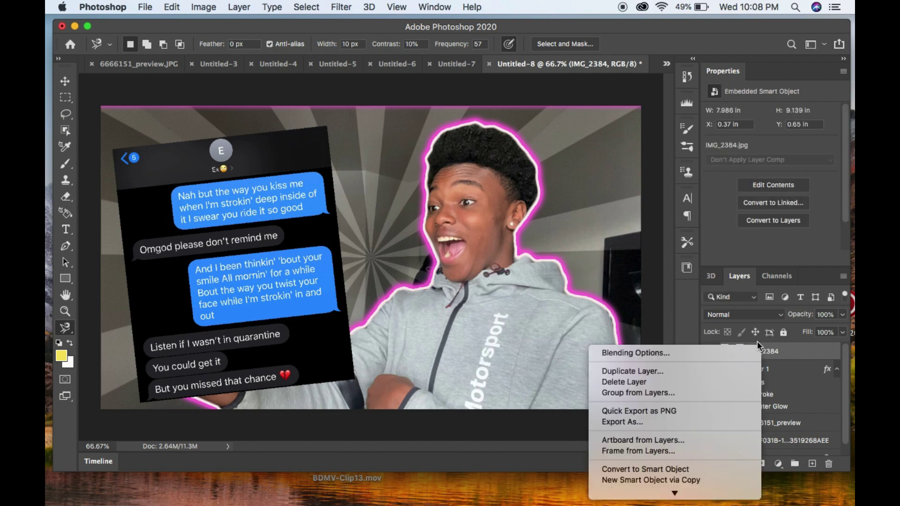
{"action": "left_click", "coordinate": [733, 353]}
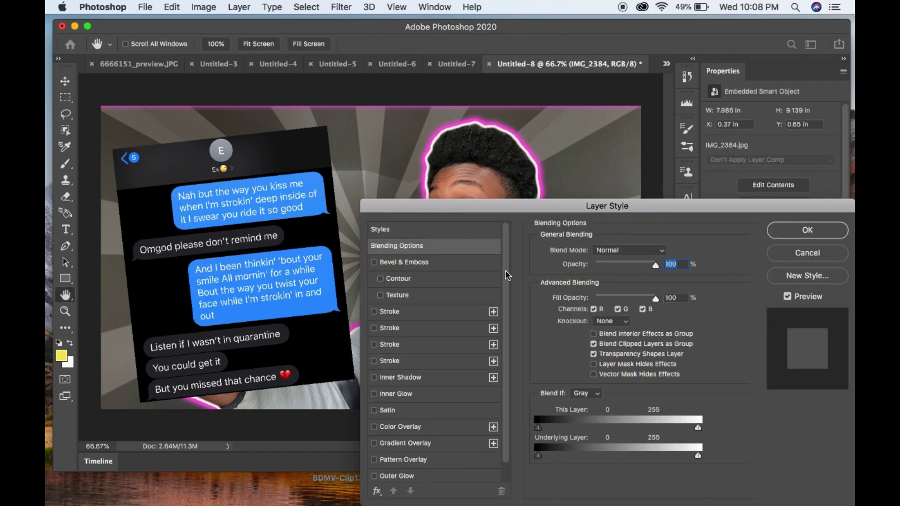
{"action": "left_click", "coordinate": [374, 312]}
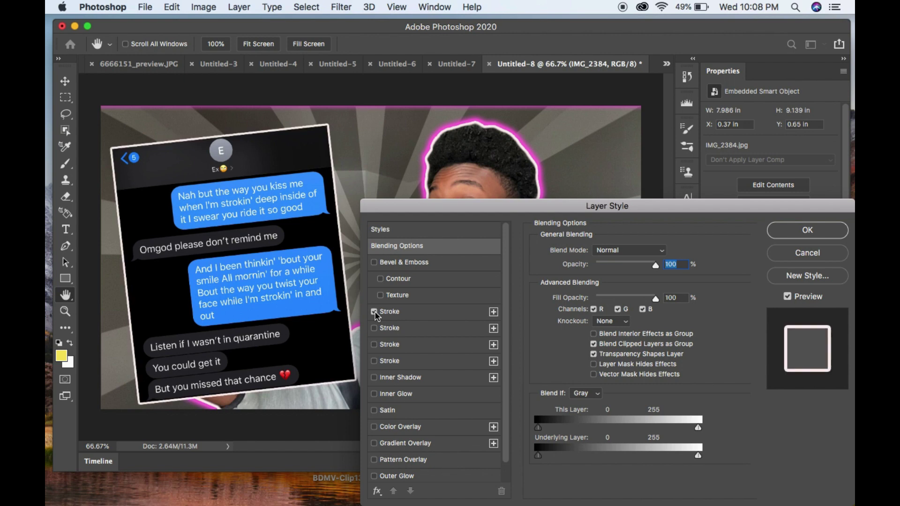
{"action": "left_click", "coordinate": [374, 476]}
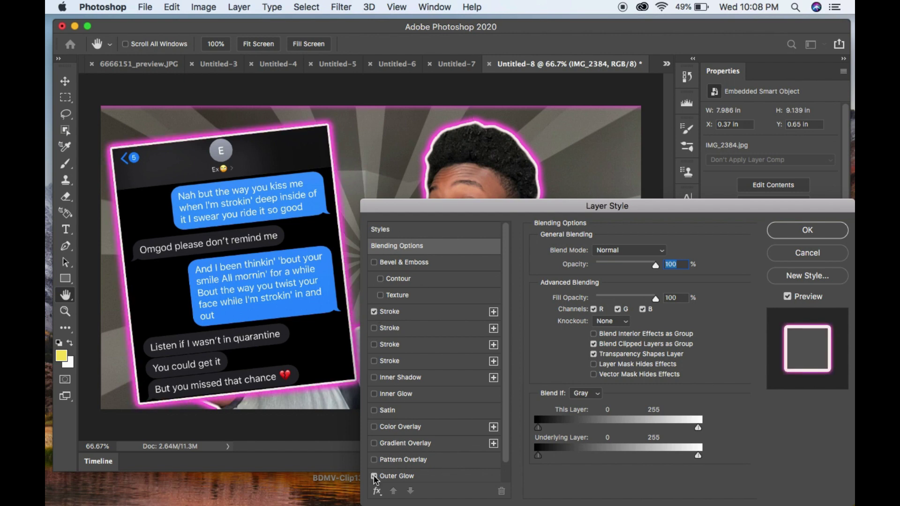
{"action": "left_click", "coordinate": [797, 233]}
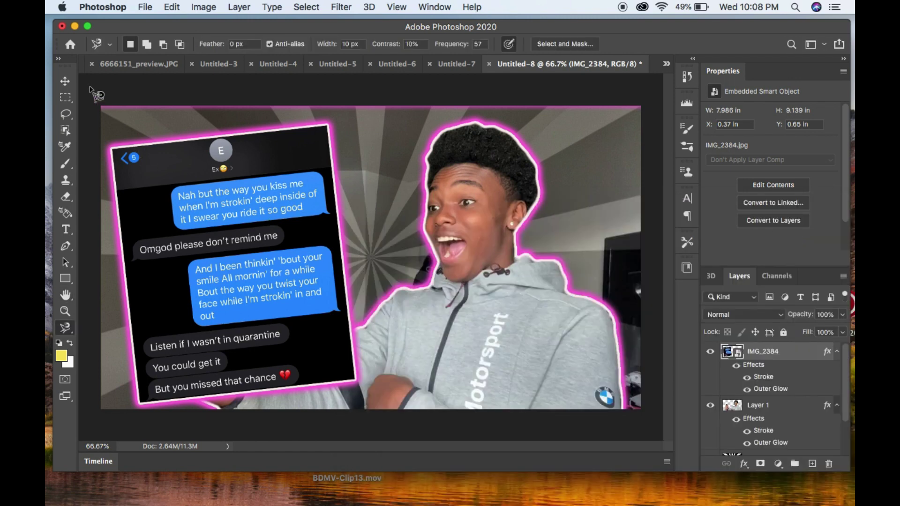
{"action": "left_click", "coordinate": [64, 81]}
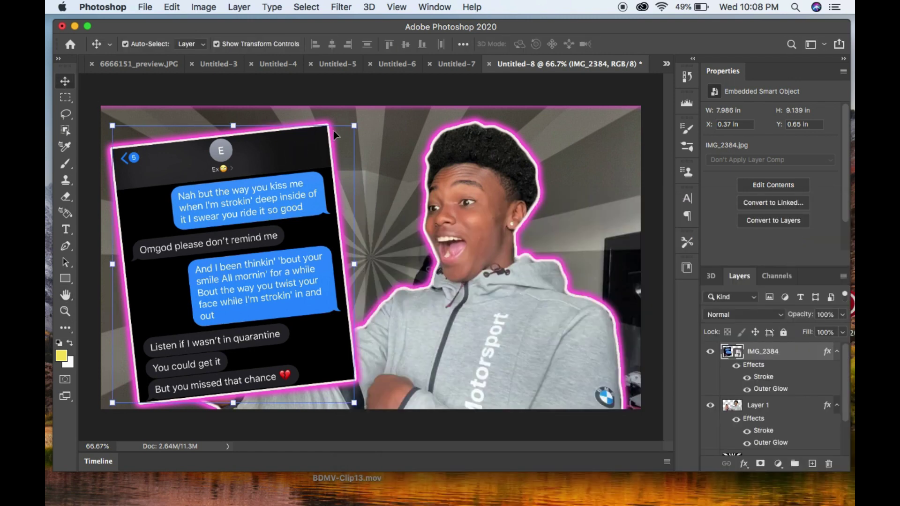
Rotate the screenshot to about -14°, move it up-left, and commit.
{"action": "left_click_drag", "start_coordinate": [365, 119], "coordinate": [340, 105]}
{"action": "left_click_drag", "start_coordinate": [281, 250], "coordinate": [271, 237]}
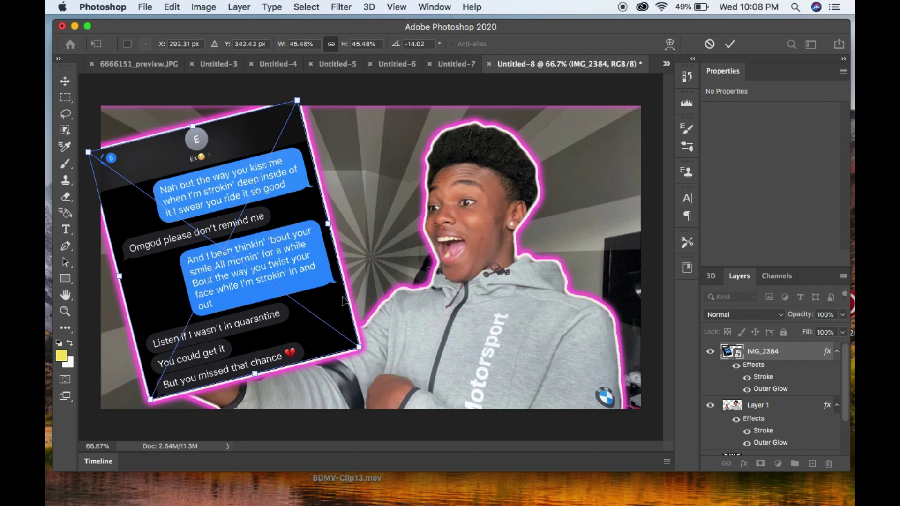
{"action": "key", "text": "Return"}
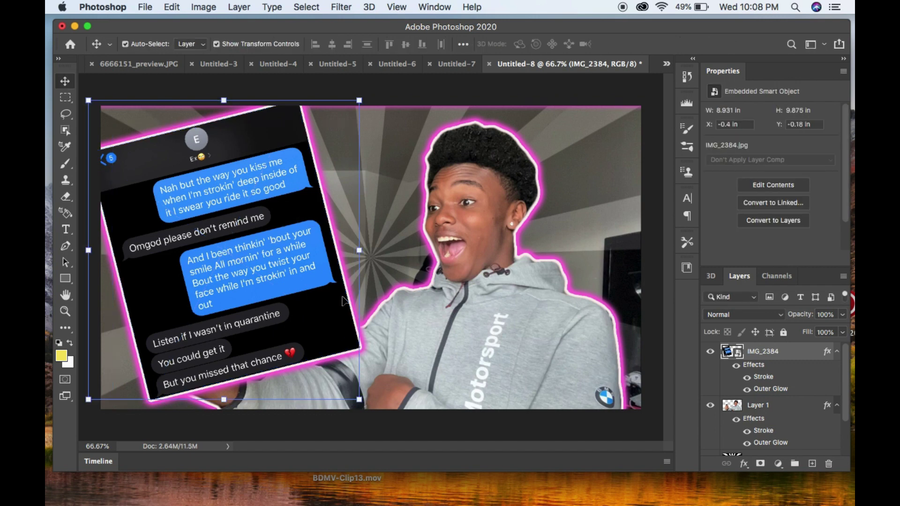
{"action": "key", "text": "l"}
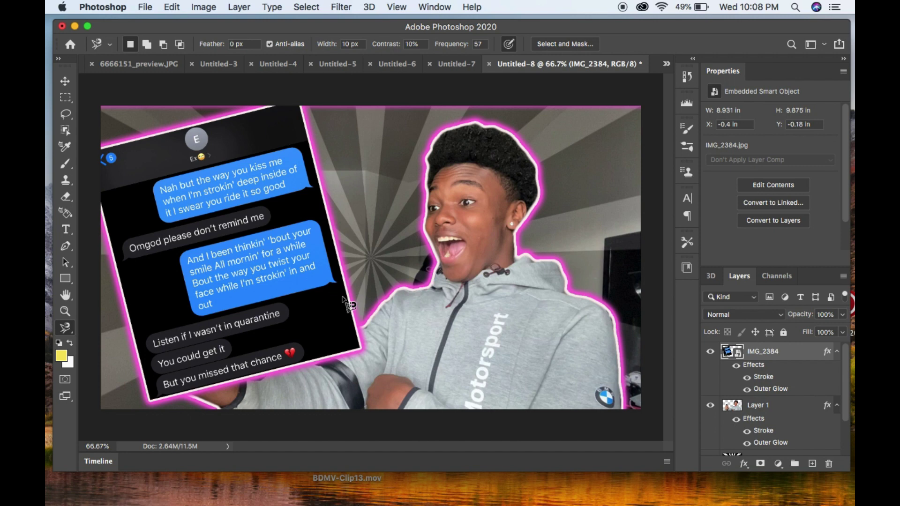
Find IMG_2964.JPG in Finder's Downloads and drag the hearts image onto the canvas.
{"action": "mouse_move", "coordinate": [532, 502]}
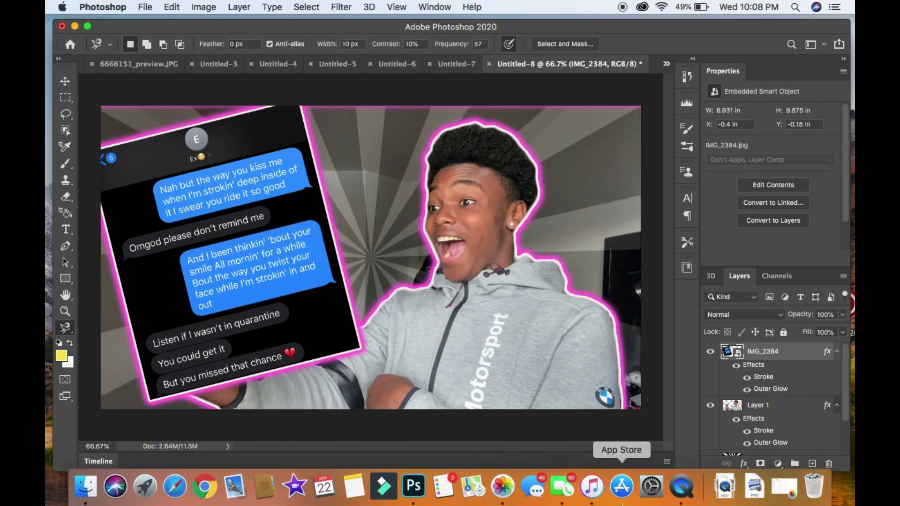
{"action": "left_click", "coordinate": [722, 503]}
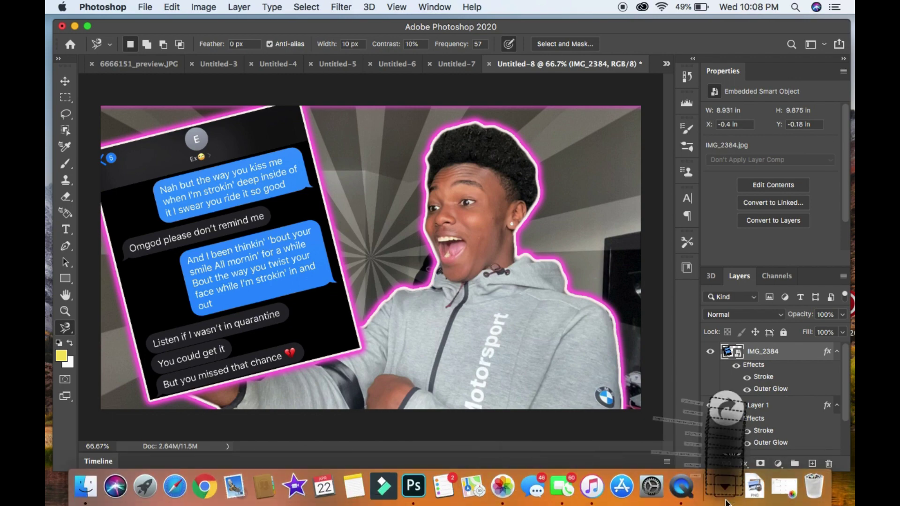
{"action": "left_click", "coordinate": [757, 147]}
{"action": "left_click", "coordinate": [589, 331]}
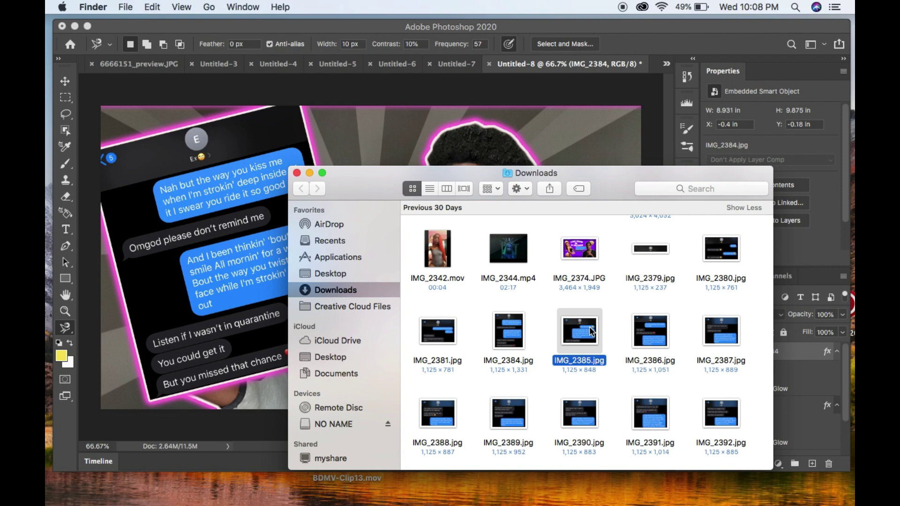
{"action": "key", "text": "Up"}
{"action": "key", "text": "Up"}
{"action": "key", "text": "Up"}
{"action": "key", "text": "Up"}
{"action": "key", "text": "Up"}
{"action": "key", "text": "Up"}
{"action": "key", "text": "Up"}
{"action": "key", "text": "Up"}
{"action": "key", "text": "Up"}
{"action": "key", "text": "Up"}
{"action": "key", "text": "Up"}
{"action": "key", "text": "Up"}
{"action": "key", "text": "Up"}
{"action": "key", "text": "Up"}
{"action": "key", "text": "Up"}
{"action": "key", "text": "Up"}
{"action": "key", "text": "Up"}
{"action": "key", "text": "Up"}
{"action": "key", "text": "Up"}
{"action": "key", "text": "Up"}
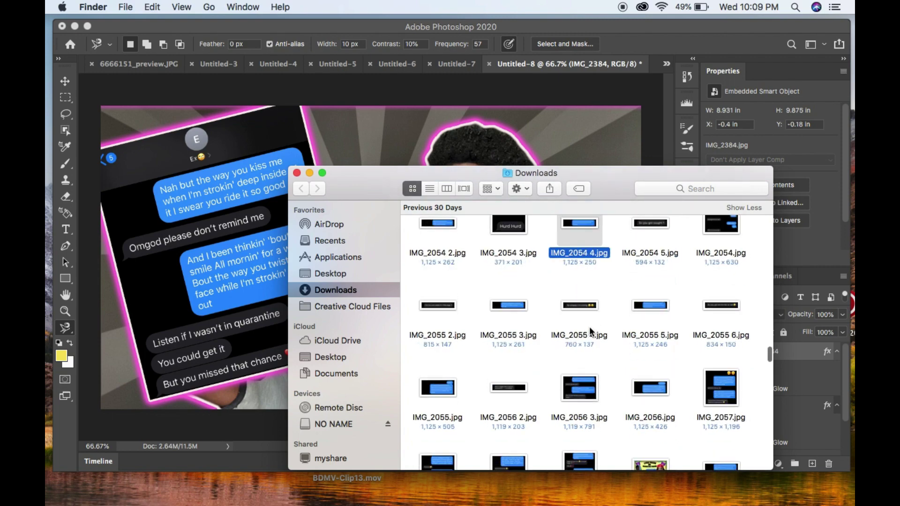
{"action": "key", "text": "Up"}
{"action": "key", "text": "Up"}
{"action": "key", "text": "Up"}
{"action": "key", "text": "Up"}
{"action": "key", "text": "Up"}
{"action": "key", "text": "Up"}
{"action": "key", "text": "Up"}
{"action": "key", "text": "Up"}
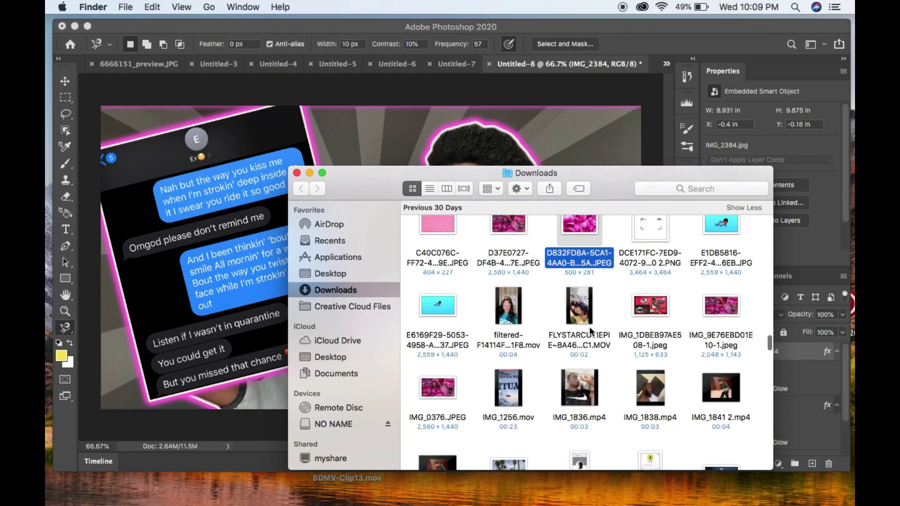
{"action": "key", "text": "Up"}
{"action": "key", "text": "Up"}
{"action": "key", "text": "Up"}
{"action": "key", "text": "Up"}
{"action": "key", "text": "Up"}
{"action": "key", "text": "Up"}
{"action": "key", "text": "Up"}
{"action": "key", "text": "Up"}
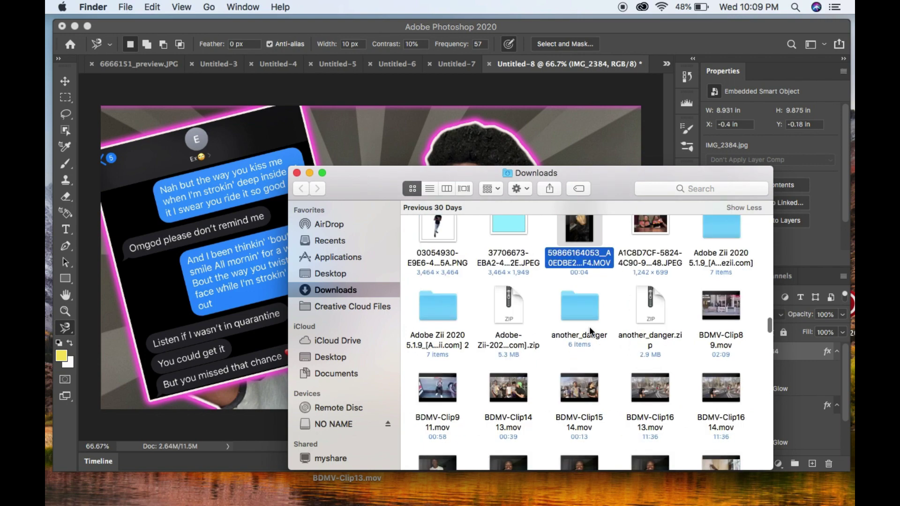
{"action": "key", "text": "Down"}
{"action": "key", "text": "Down"}
{"action": "key", "text": "Down"}
{"action": "key", "text": "Down"}
{"action": "key", "text": "Down"}
{"action": "key", "text": "Down"}
{"action": "key", "text": "Down"}
{"action": "key", "text": "Down"}
{"action": "key", "text": "Down"}
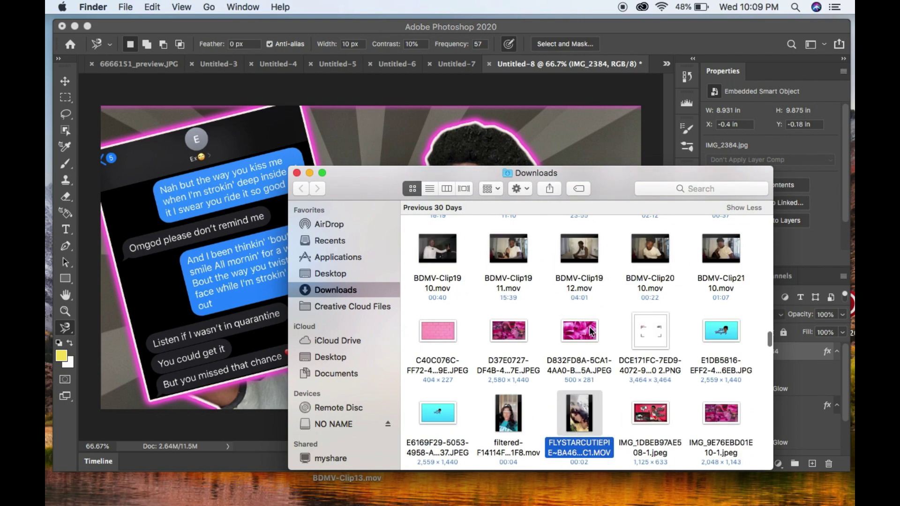
{"action": "key", "text": "Down"}
{"action": "key", "text": "Down"}
{"action": "key", "text": "Down"}
{"action": "key", "text": "Down"}
{"action": "key", "text": "Down"}
{"action": "key", "text": "Down"}
{"action": "key", "text": "Down"}
{"action": "key", "text": "Down"}
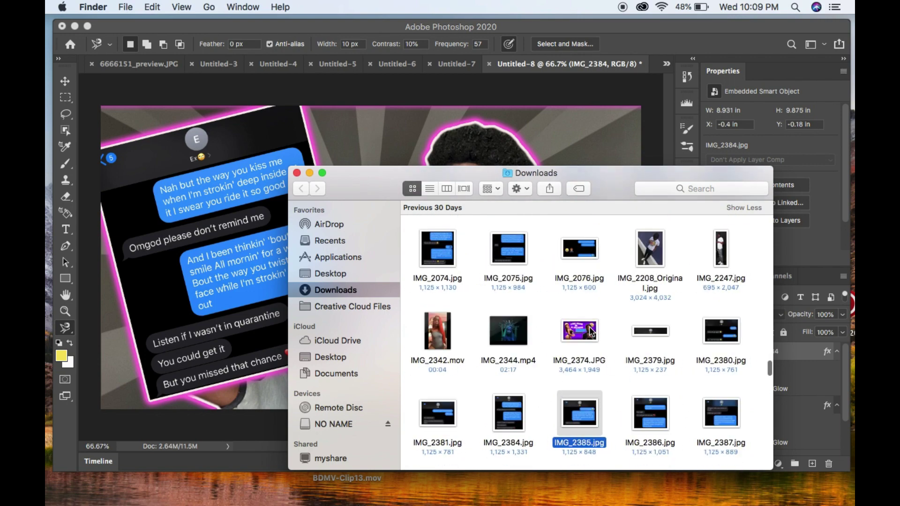
{"action": "key", "text": "Down"}
{"action": "key", "text": "Down"}
{"action": "key", "text": "Down"}
{"action": "key", "text": "Down"}
{"action": "key", "text": "Down"}
{"action": "key", "text": "Down"}
{"action": "key", "text": "Down"}
{"action": "key", "text": "Down"}
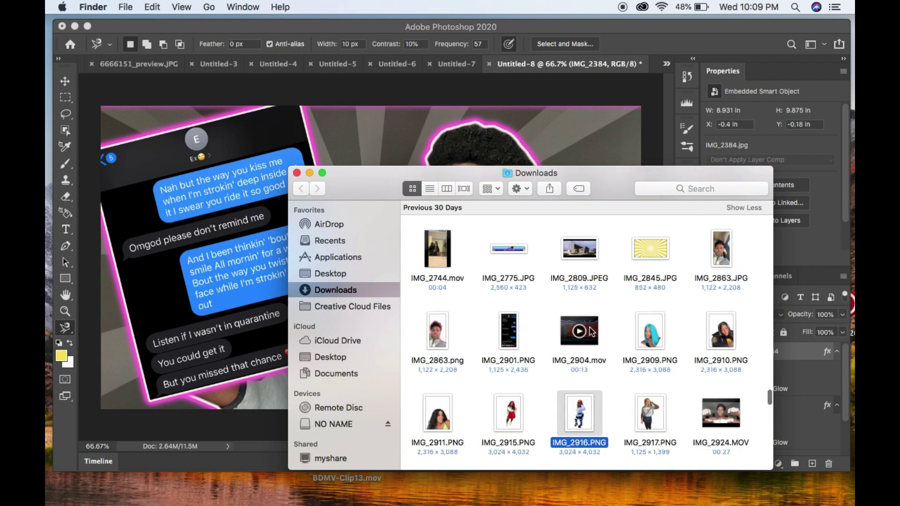
{"action": "key", "text": "Down"}
{"action": "key", "text": "Down"}
{"action": "key", "text": "Down"}
{"action": "key", "text": "Down"}
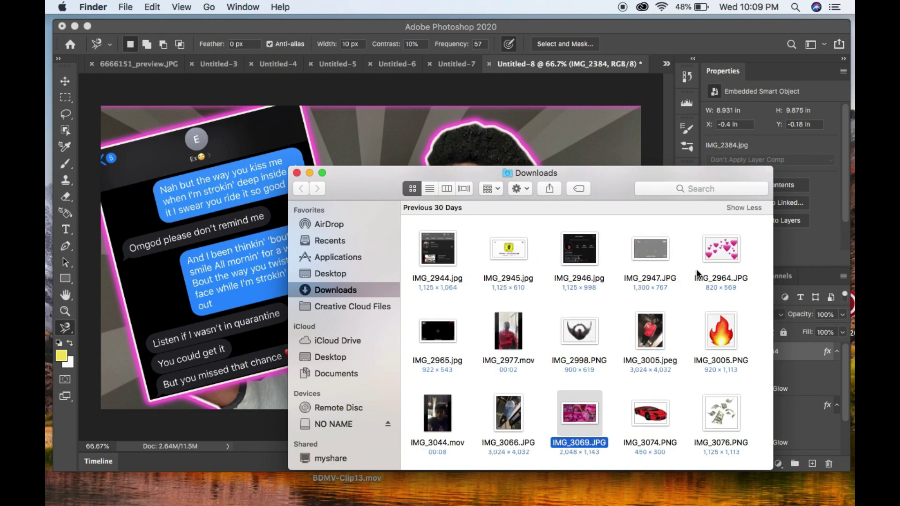
{"action": "left_click_drag", "start_coordinate": [718, 248], "coordinate": [371, 240]}
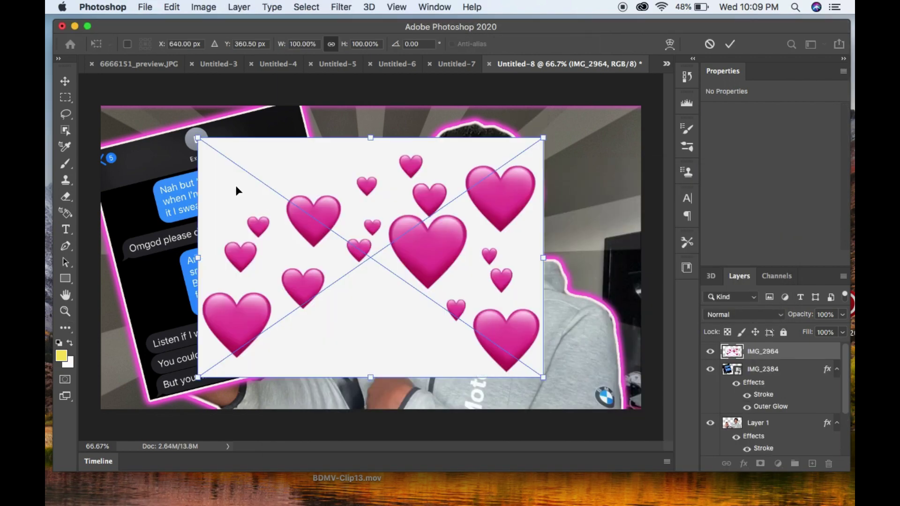
Commit the placed hearts image and set the Quick Selection Tool to Add to selection.
{"action": "left_click", "coordinate": [64, 331]}
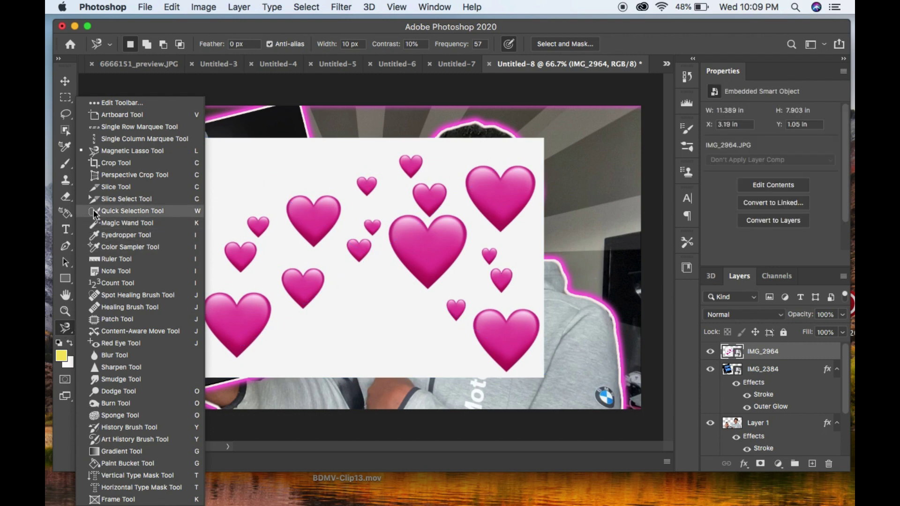
{"action": "left_click", "coordinate": [140, 211]}
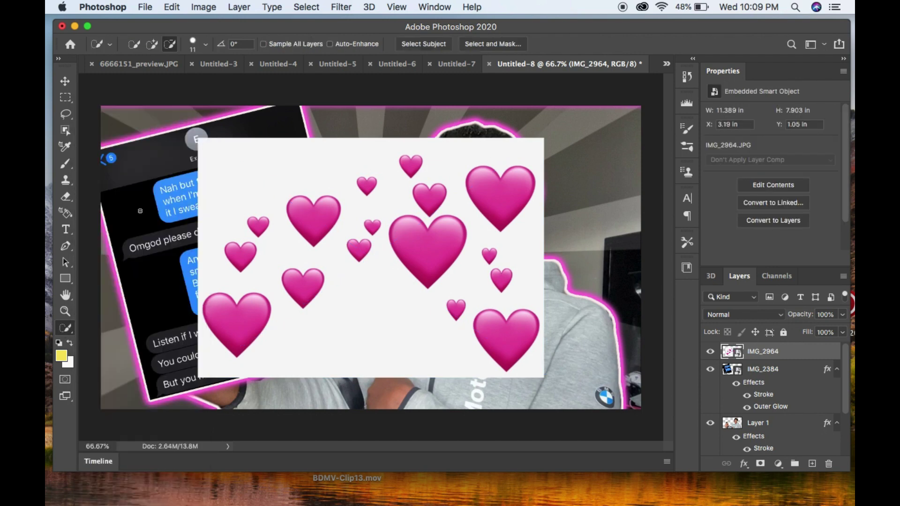
{"action": "left_click", "coordinate": [151, 44]}
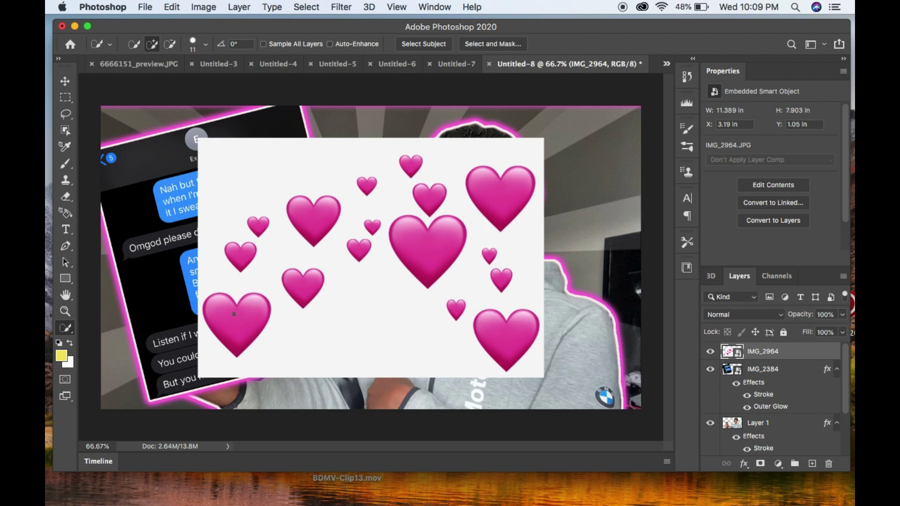
Brush over each pink heart, bottom-left through bottom-right, to select them all.
{"action": "left_click_drag", "start_coordinate": [234, 314], "coordinate": [222, 309]}
{"action": "left_click_drag", "start_coordinate": [243, 256], "coordinate": [245, 254]}
{"action": "left_click_drag", "start_coordinate": [245, 254], "coordinate": [313, 220]}
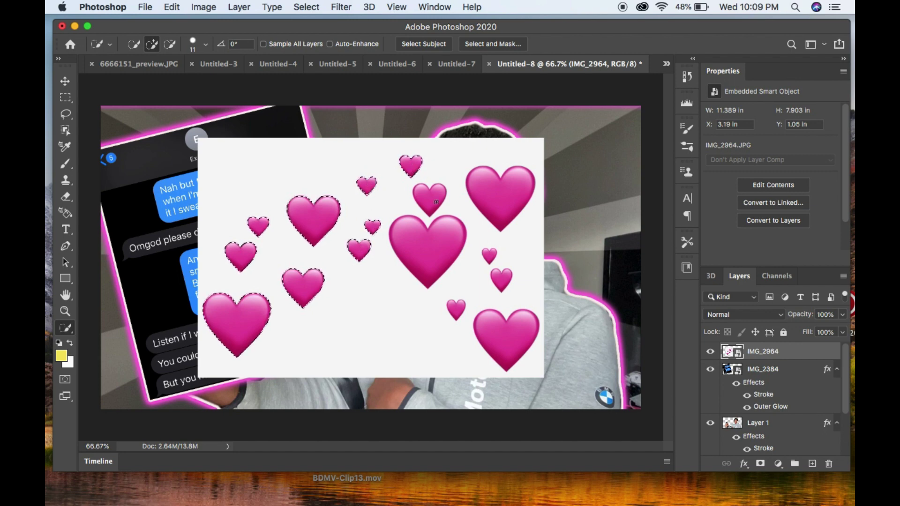
{"action": "mouse_move", "coordinate": [429, 230]}
{"action": "left_mouse_down"}
{"action": "mouse_move", "coordinate": [487, 214]}
{"action": "mouse_move", "coordinate": [487, 257]}
{"action": "mouse_move", "coordinate": [500, 280]}
{"action": "left_mouse_up"}
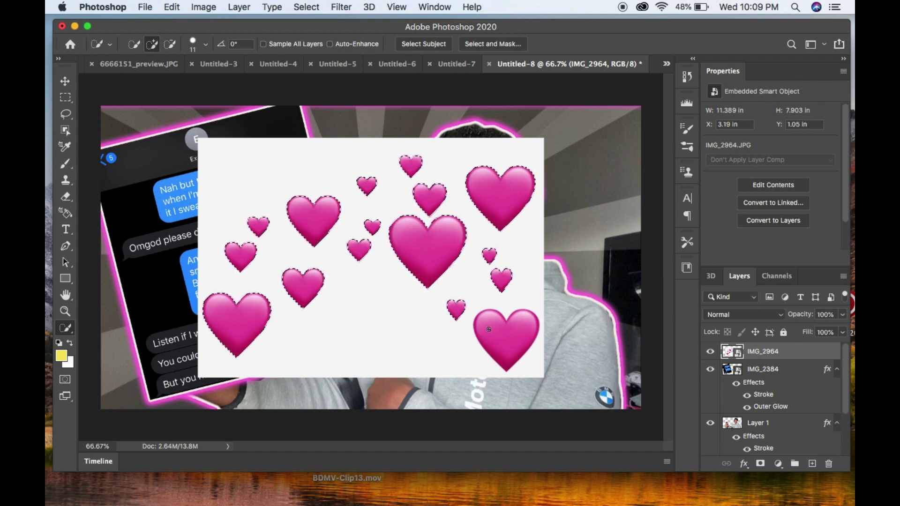
{"action": "left_click_drag", "start_coordinate": [479, 301], "coordinate": [506, 340]}
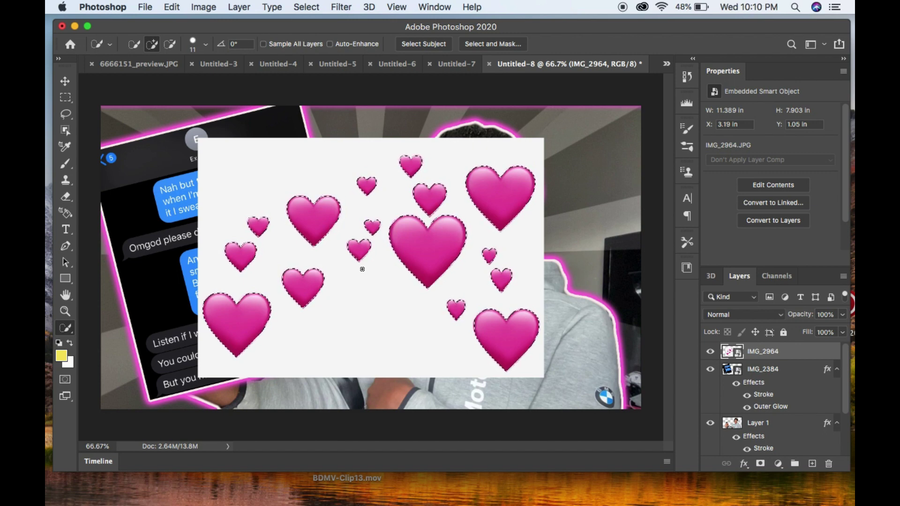
Invert the selection to the white background, then invert it back to the hearts.
{"action": "right_click", "coordinate": [365, 269]}
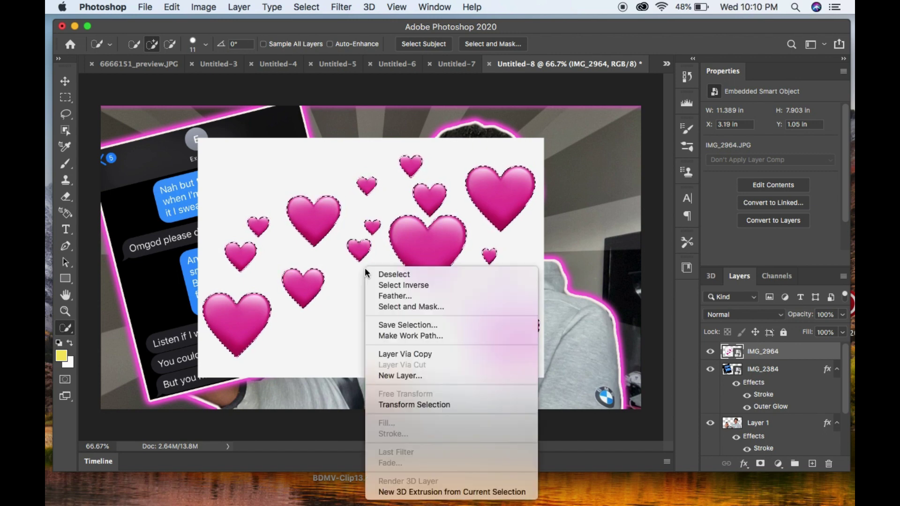
{"action": "left_click", "coordinate": [387, 283]}
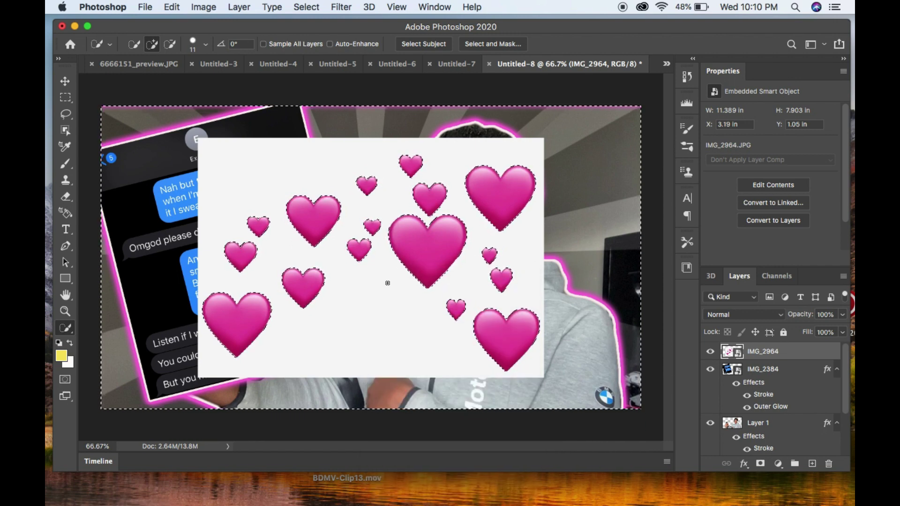
{"action": "right_click", "coordinate": [387, 281]}
{"action": "left_click", "coordinate": [405, 284]}
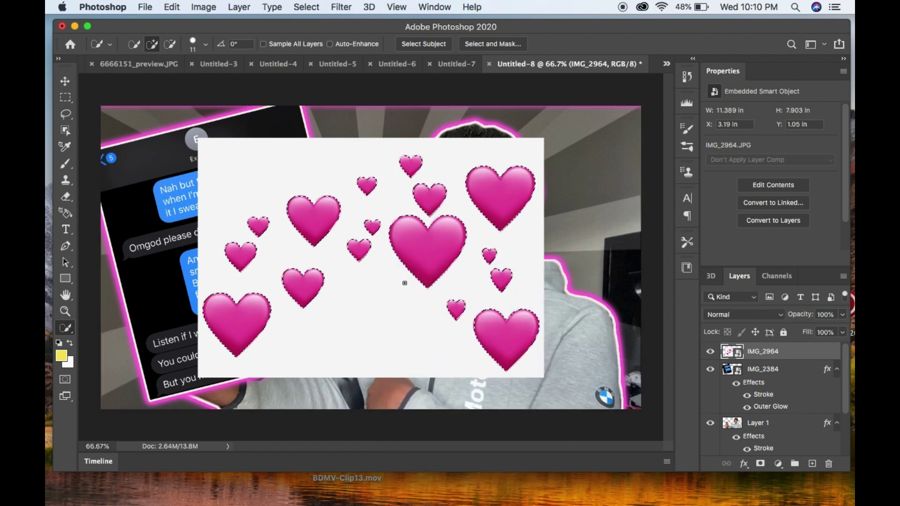
Smooth the hearts selection with a 10 px radius and copy it to a new Layer 2.
{"action": "left_click", "coordinate": [306, 6]}
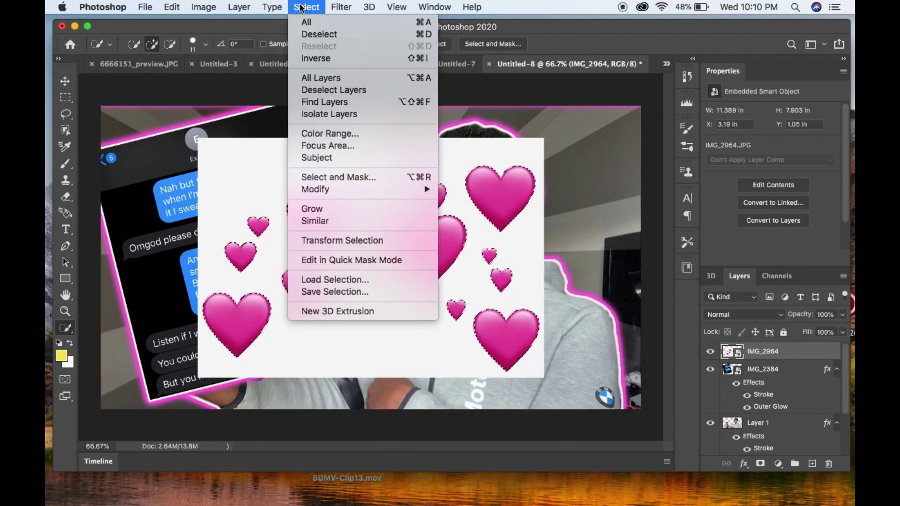
{"action": "mouse_move", "coordinate": [330, 191]}
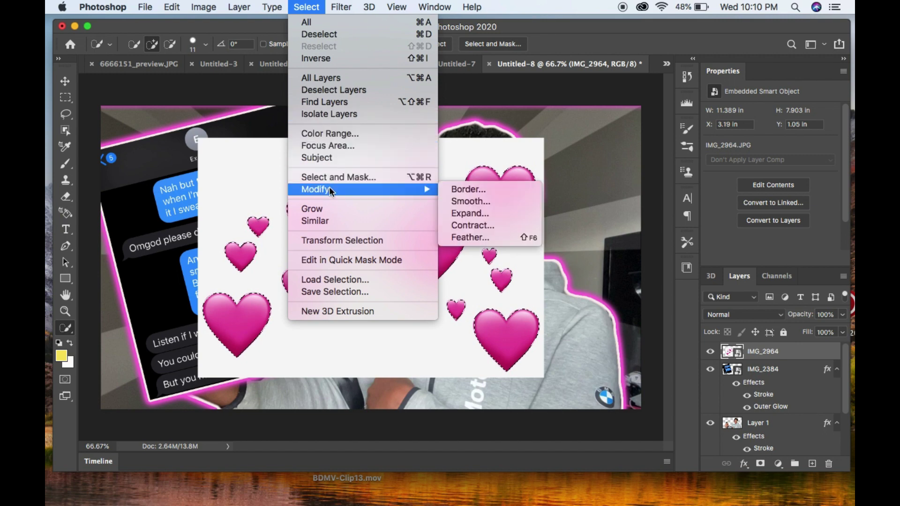
{"action": "left_click", "coordinate": [450, 202]}
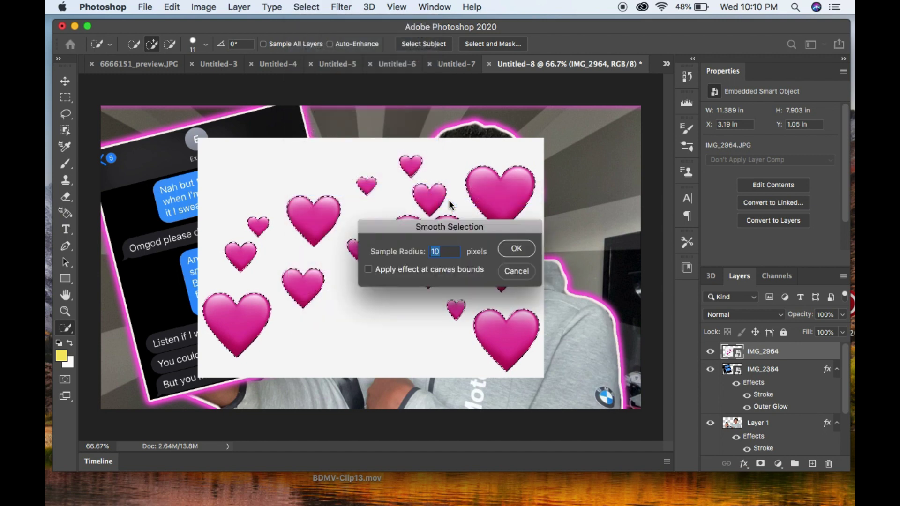
{"action": "left_click", "coordinate": [502, 249]}
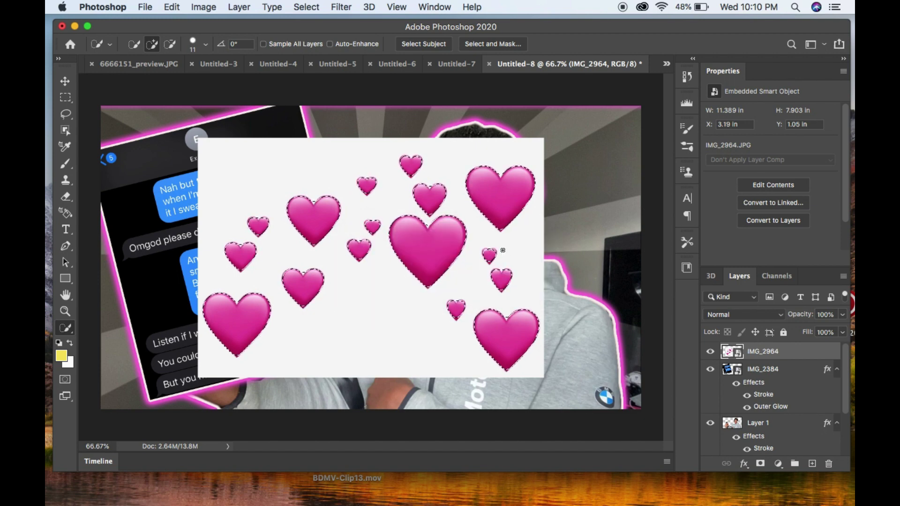
{"action": "key", "text": "super+j"}
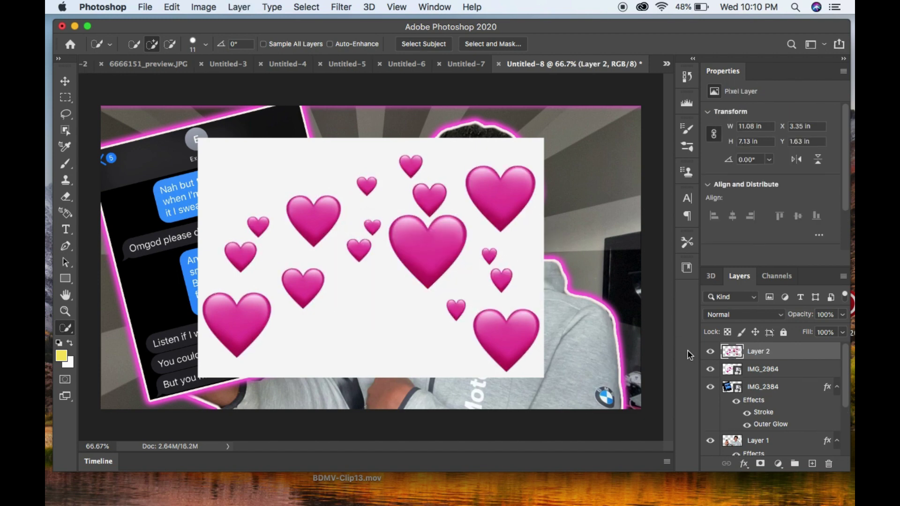
Hide the IMG_2964 layer and drag Layer 2 below Layer 1 so the hearts sit behind the selfie.
{"action": "left_click", "coordinate": [710, 369]}
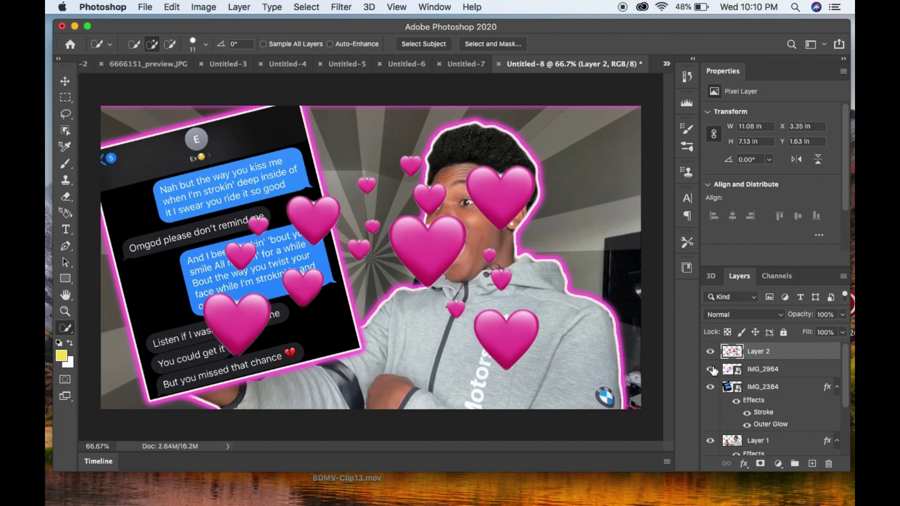
{"action": "left_click", "coordinate": [712, 371]}
{"action": "left_click", "coordinate": [711, 370]}
{"action": "left_click", "coordinate": [712, 371]}
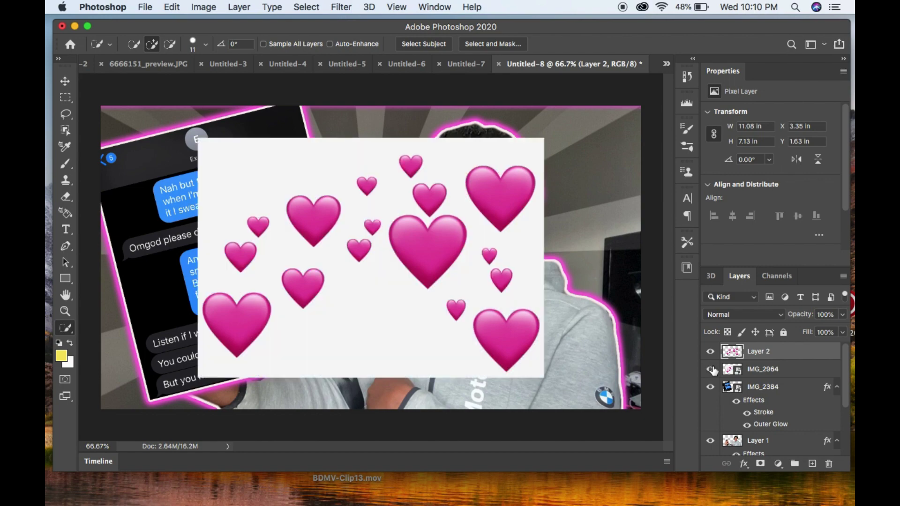
{"action": "left_click", "coordinate": [711, 370]}
{"action": "left_click", "coordinate": [712, 370]}
{"action": "left_click", "coordinate": [711, 370]}
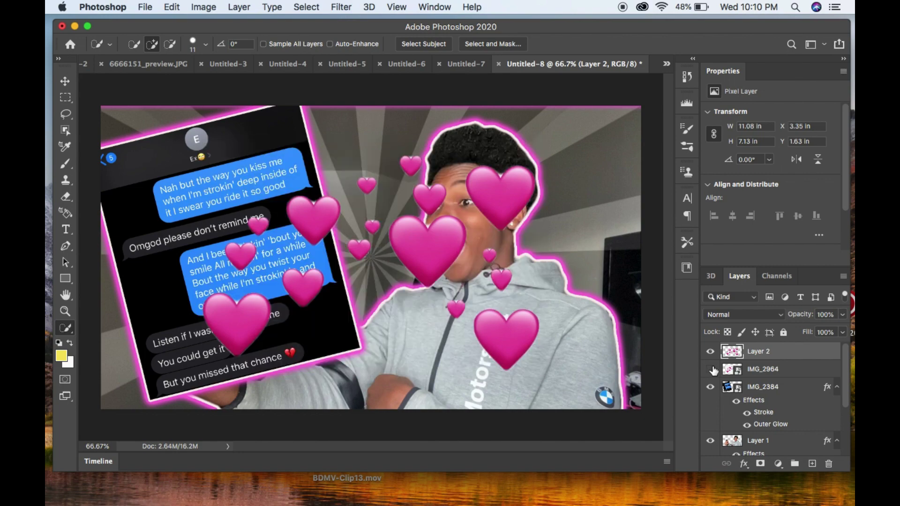
{"action": "left_click", "coordinate": [711, 370]}
{"action": "left_click", "coordinate": [711, 370]}
{"action": "left_click", "coordinate": [711, 370]}
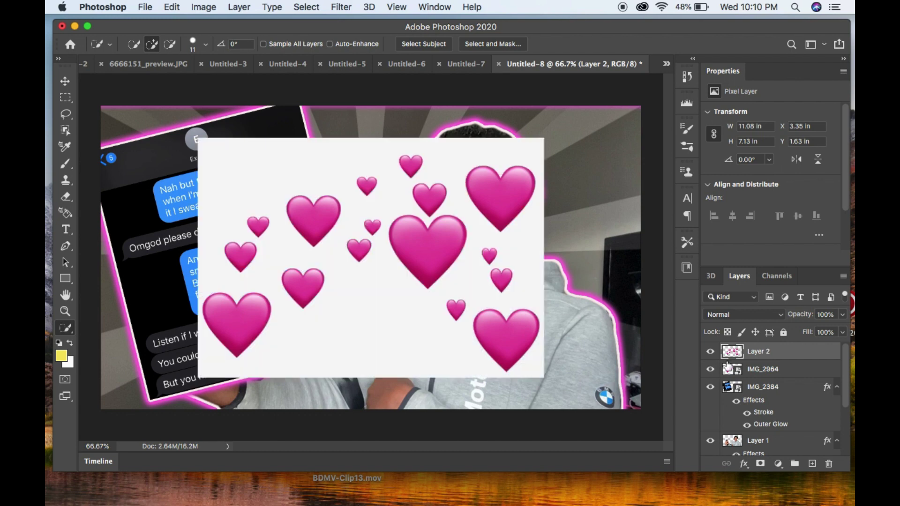
{"action": "left_click", "coordinate": [711, 370]}
{"action": "left_click_drag", "start_coordinate": [787, 351], "coordinate": [792, 423]}
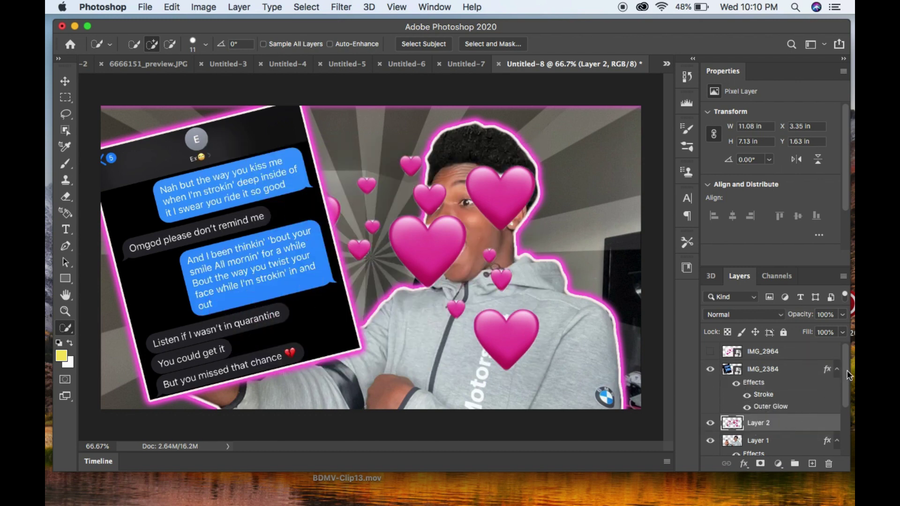
{"action": "left_click_drag", "start_coordinate": [845, 381], "coordinate": [794, 457]}
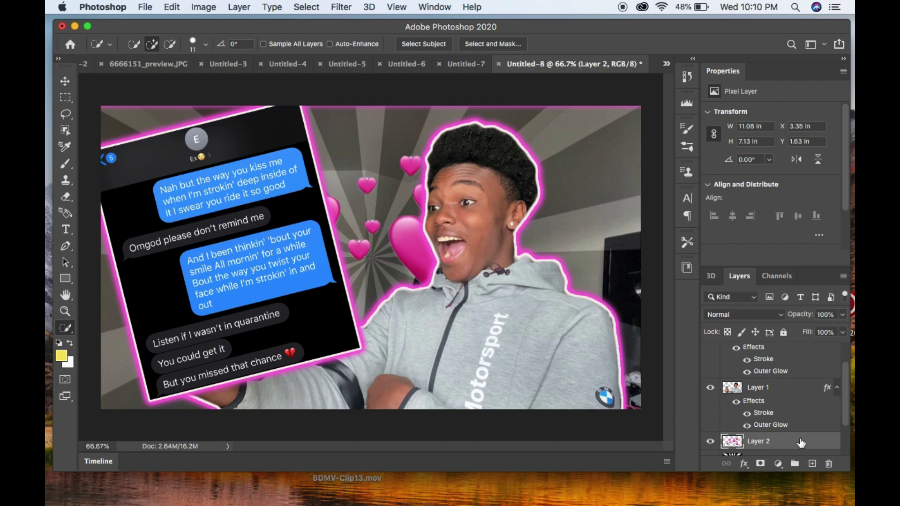
Enlarge the Layer 2 hearts behind the selfie with Free Transform.
{"action": "left_click", "coordinate": [65, 81]}
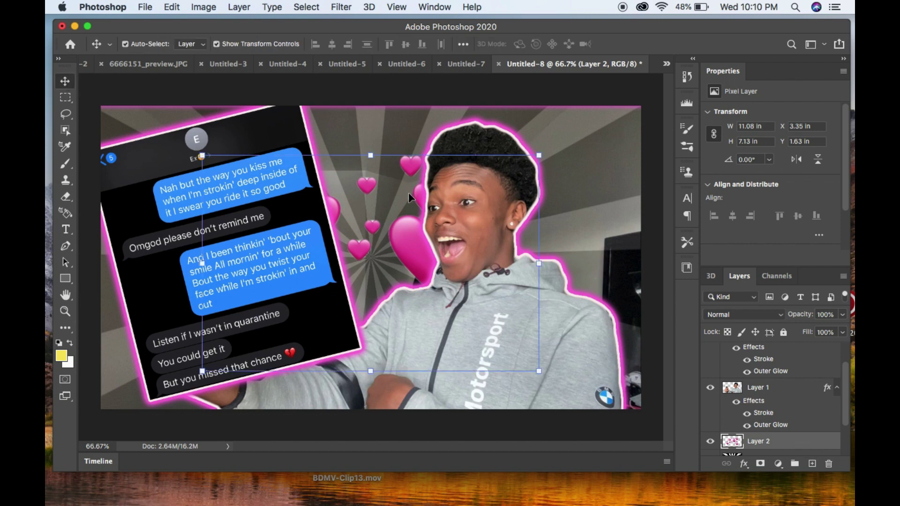
{"action": "mouse_move", "coordinate": [409, 192]}
{"action": "left_mouse_down"}
{"action": "mouse_move", "coordinate": [412, 165]}
{"action": "mouse_move", "coordinate": [406, 195]}
{"action": "left_mouse_up"}
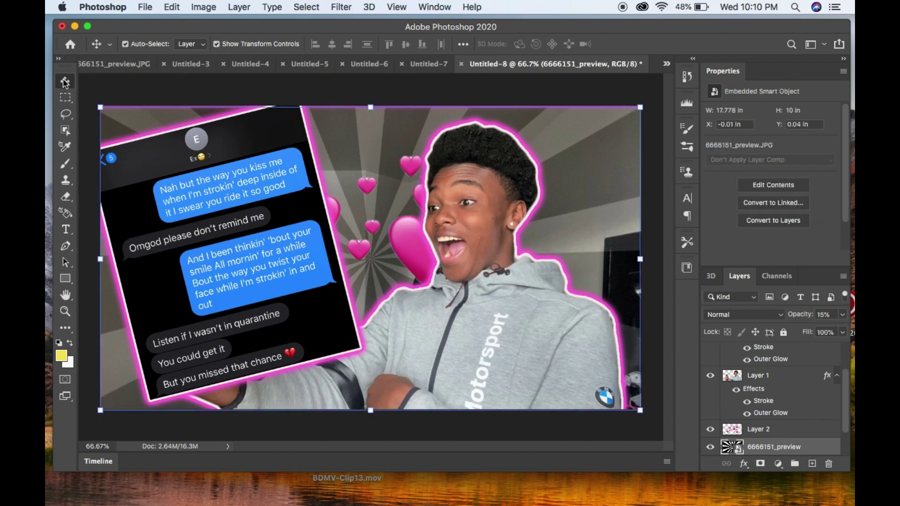
{"action": "left_click", "coordinate": [770, 429]}
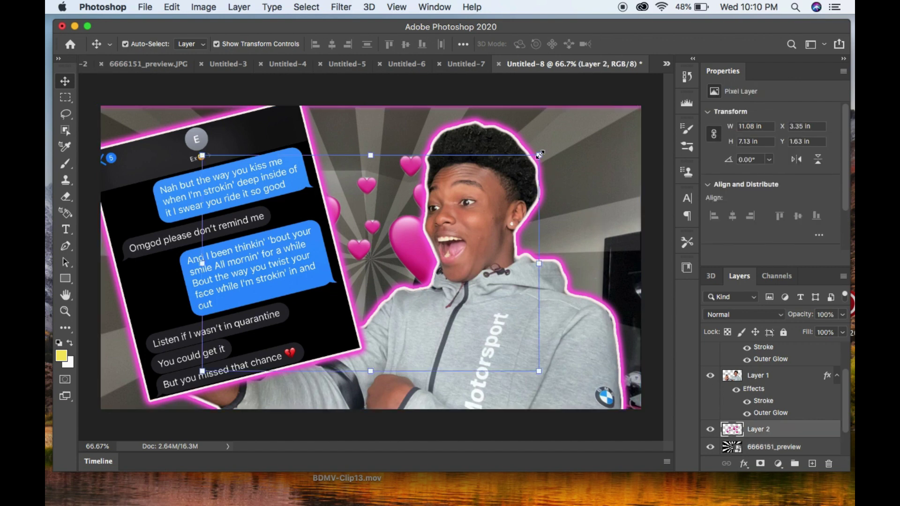
{"action": "left_click_drag", "start_coordinate": [539, 155], "coordinate": [617, 136]}
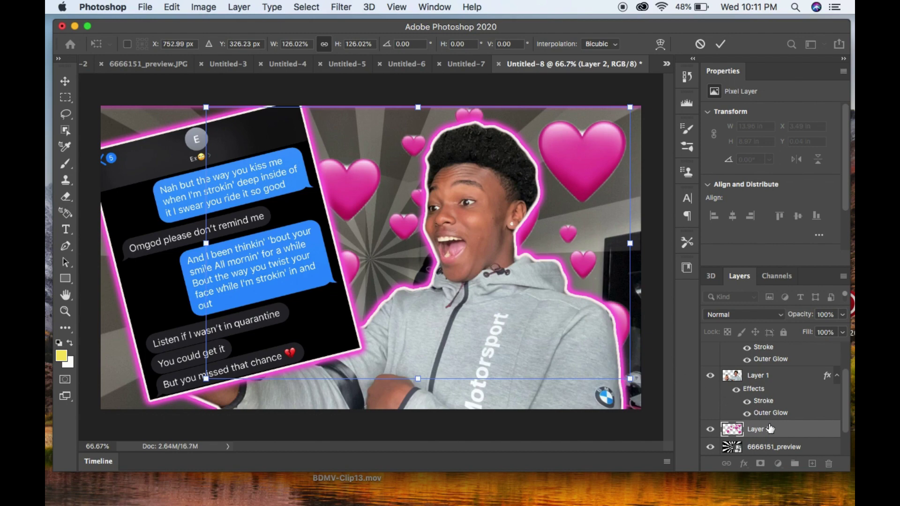
{"action": "key", "text": "Return"}
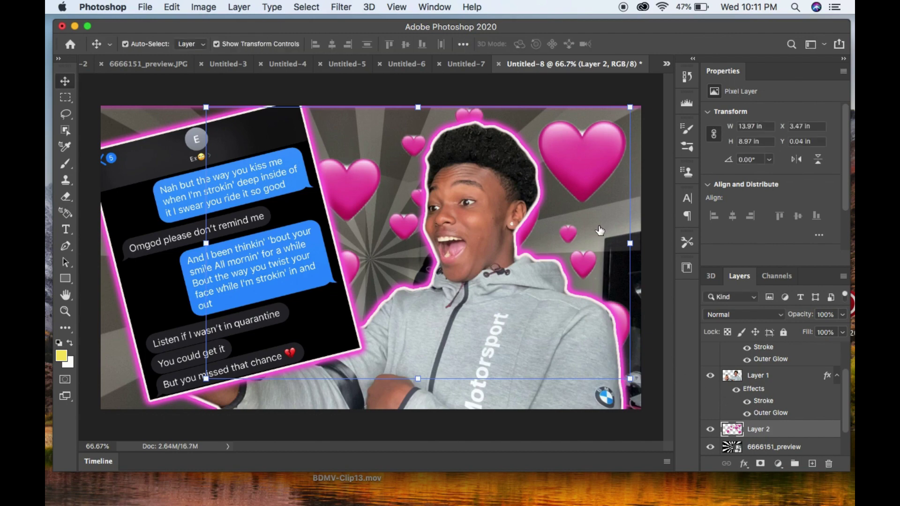
Duplicate the hearts as Layer 3 on top, scaled to 79.59% and moved over the hoodie.
{"action": "left_click", "coordinate": [171, 7]}
{"action": "left_click", "coordinate": [184, 98]}
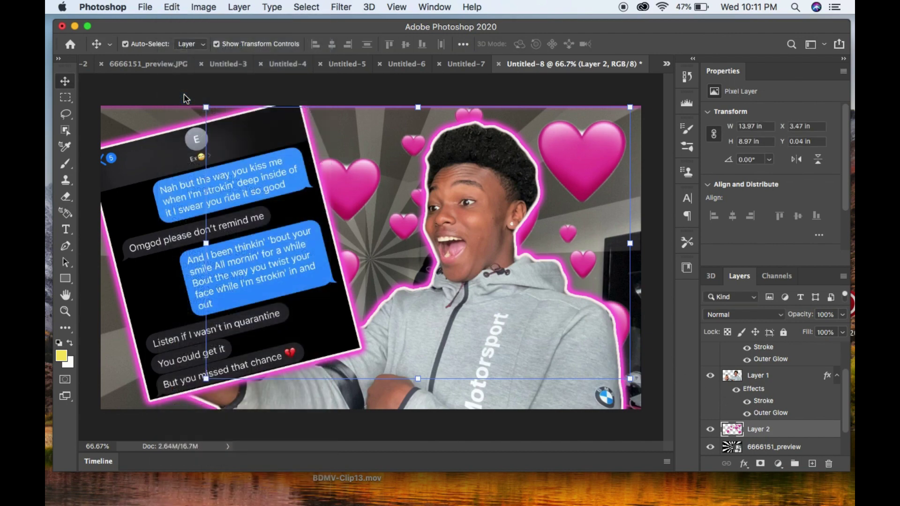
{"action": "left_click", "coordinate": [177, 7]}
{"action": "left_click", "coordinate": [185, 122]}
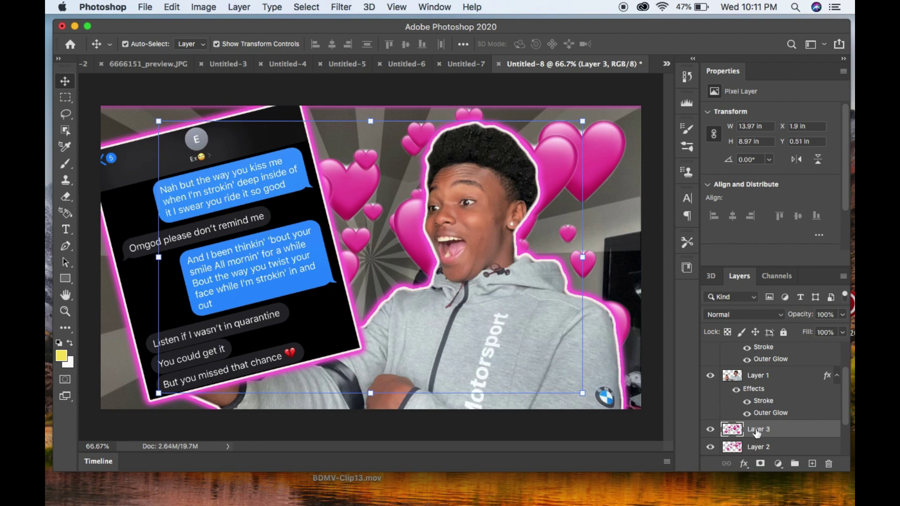
{"action": "left_click_drag", "start_coordinate": [758, 432], "coordinate": [758, 349]}
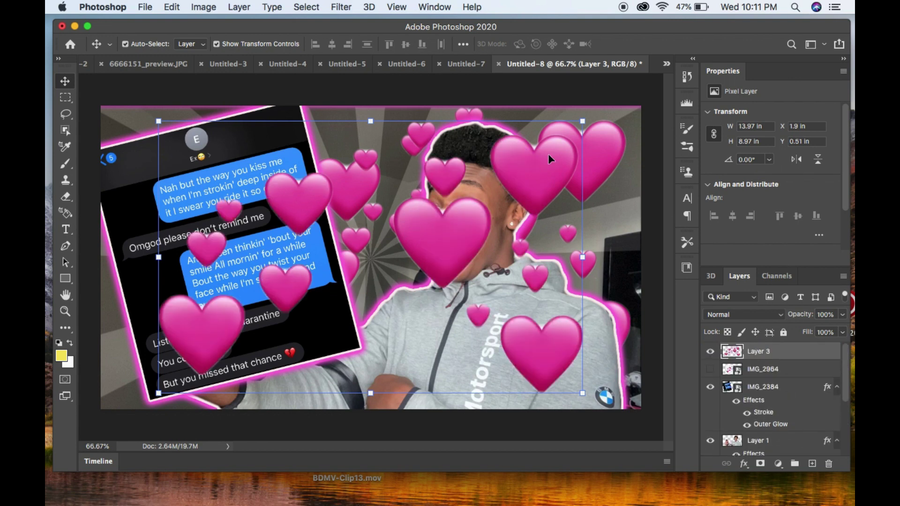
{"action": "left_click_drag", "start_coordinate": [579, 121], "coordinate": [496, 177]}
{"action": "left_click_drag", "start_coordinate": [460, 229], "coordinate": [602, 333]}
{"action": "key", "text": "Return"}
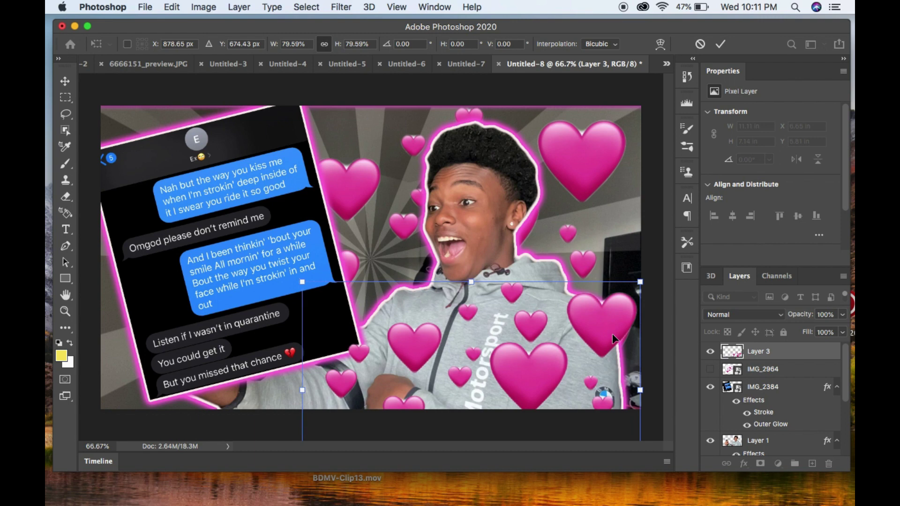
{"action": "key", "text": "l"}
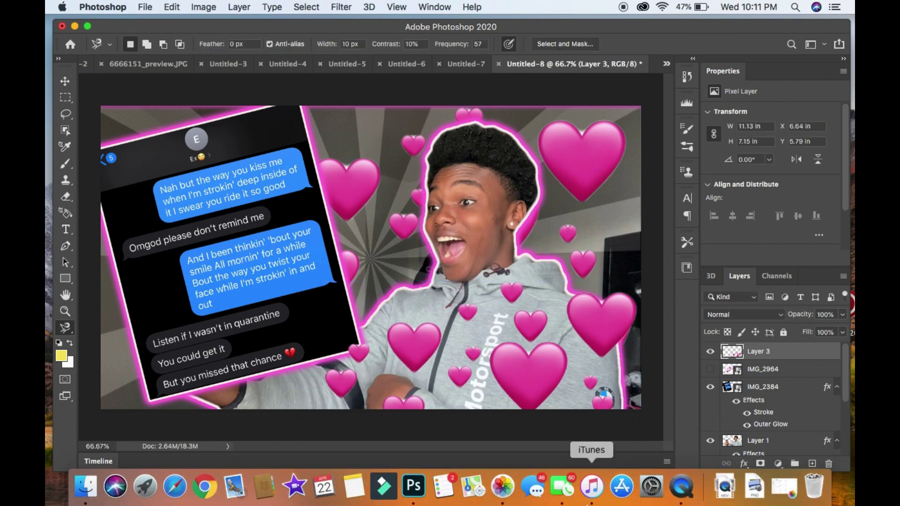
Start a new text layer on the chat screenshot and clear its placeholder text.
{"action": "left_click", "coordinate": [68, 229]}
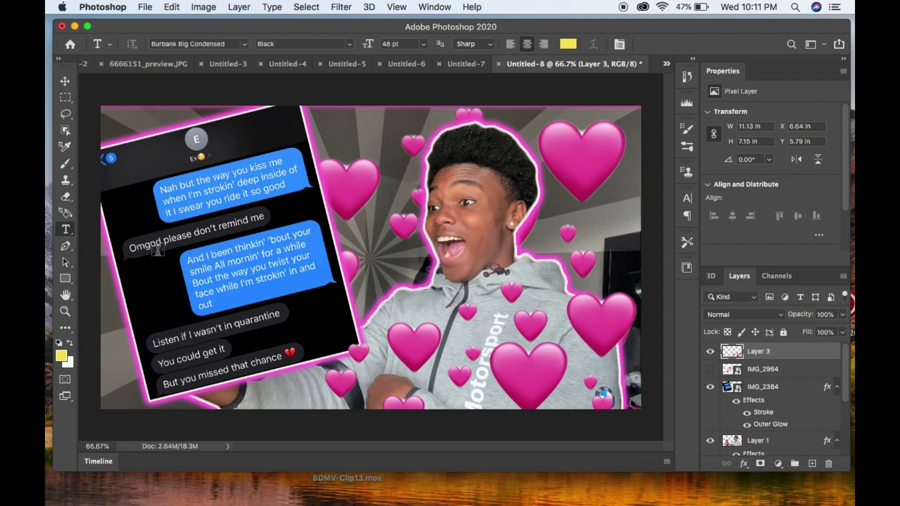
{"action": "left_click", "coordinate": [146, 295]}
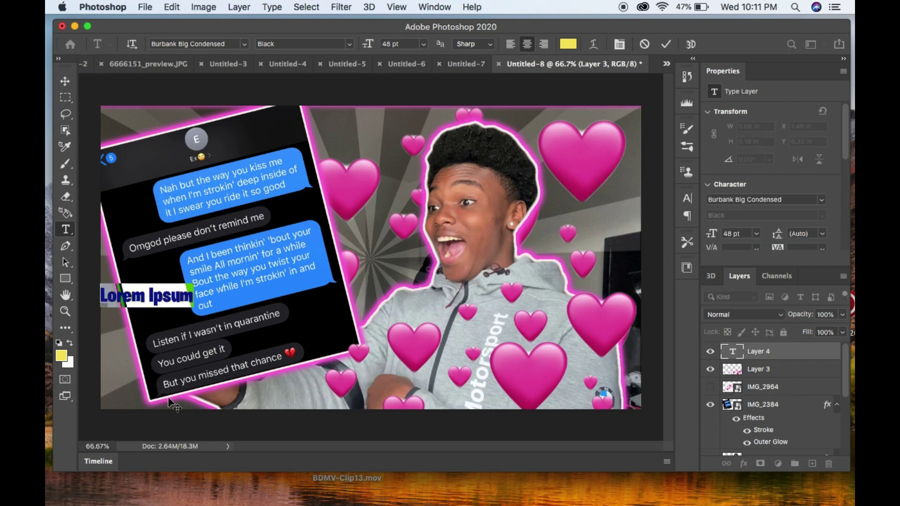
{"action": "key", "text": "BackSpace"}
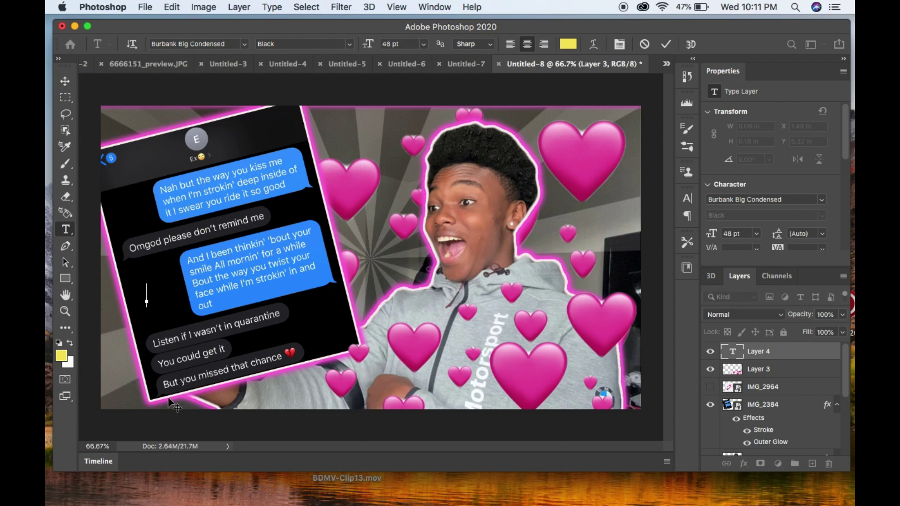
{"action": "type", "text": "ON"}
{"action": "key", "text": "BackSpace"}
{"action": "key", "text": "BackSpace"}
Set the title font to Another Danger - Demo.
{"action": "left_click", "coordinate": [241, 45]}
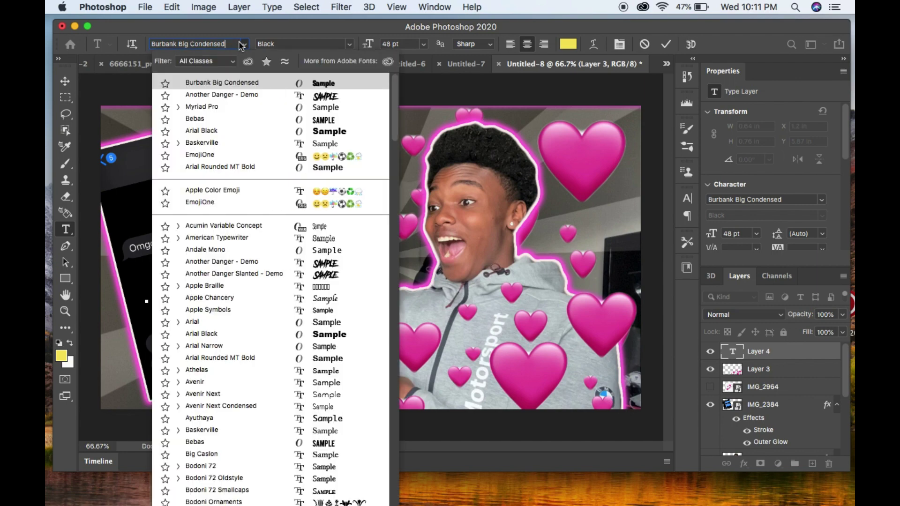
{"action": "left_click", "coordinate": [241, 93]}
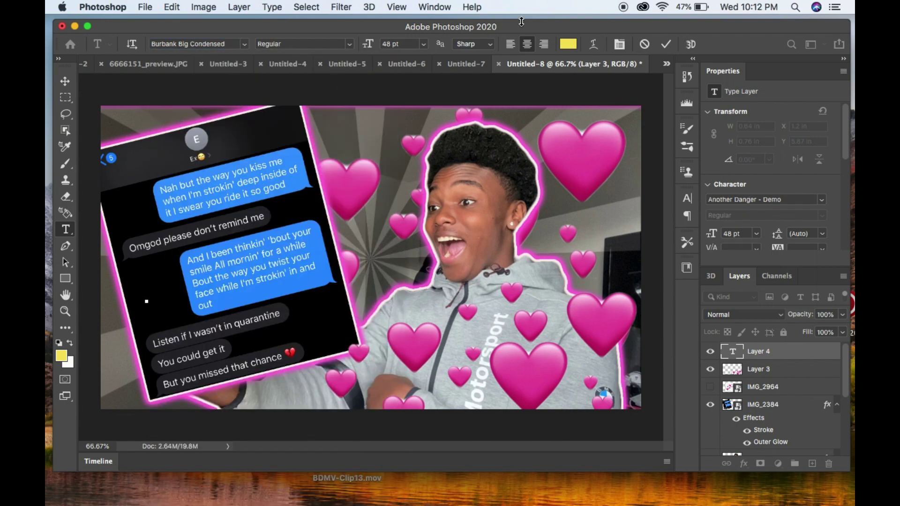
{"action": "left_click", "coordinate": [242, 44]}
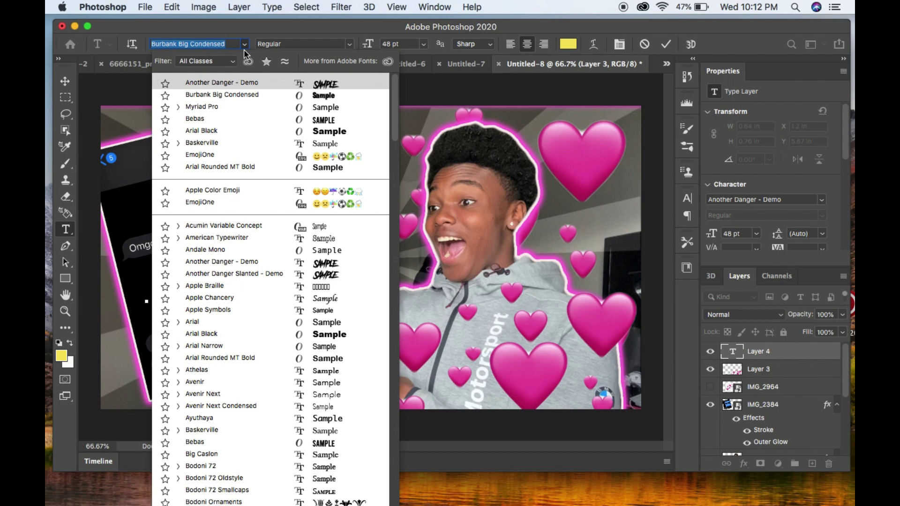
{"action": "left_click", "coordinate": [244, 82]}
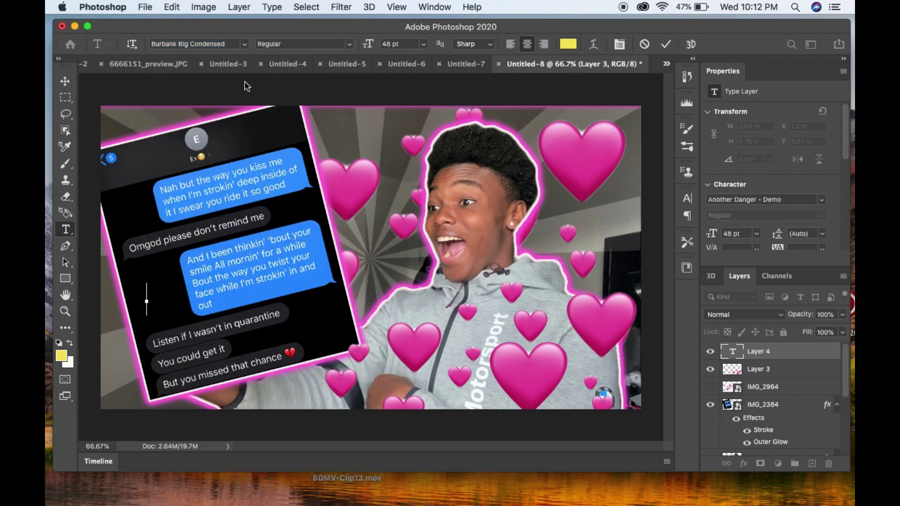
{"action": "left_click", "coordinate": [242, 44]}
{"action": "left_click", "coordinate": [236, 105]}
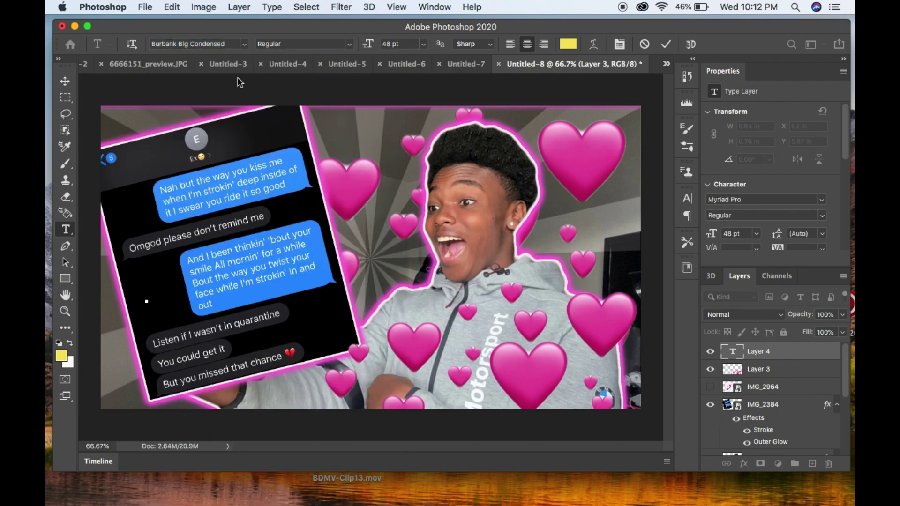
{"action": "left_click", "coordinate": [244, 44]}
{"action": "left_click", "coordinate": [244, 96]}
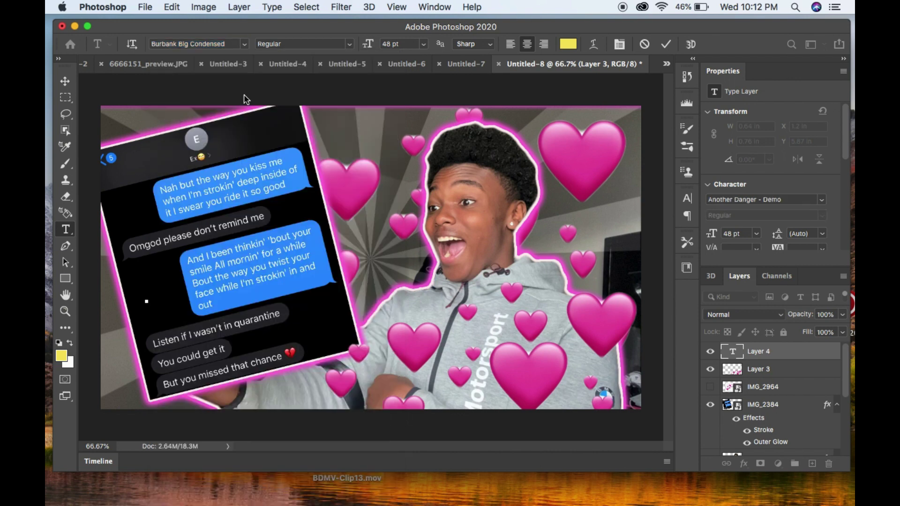
Set the text colour to pink fa54d5 and type the ON CRUSH title.
{"action": "left_click", "coordinate": [571, 46]}
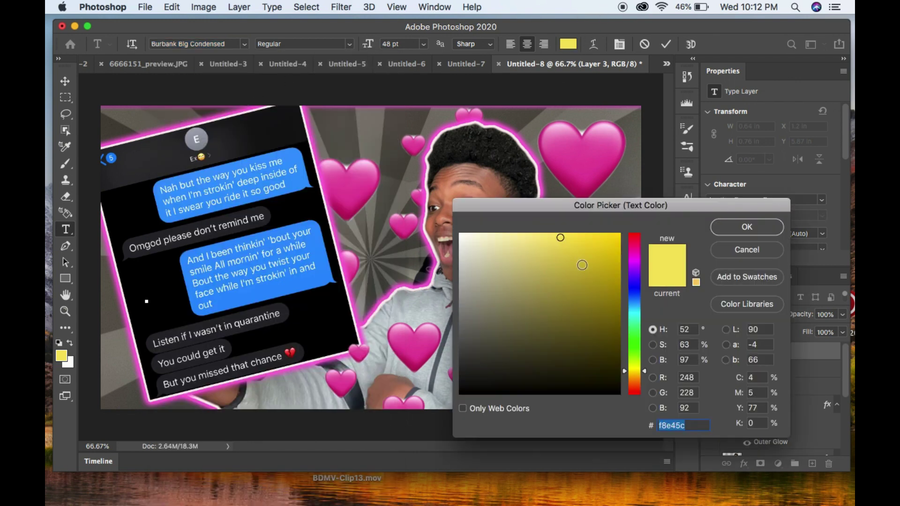
{"action": "left_click_drag", "start_coordinate": [633, 274], "coordinate": [635, 253]}
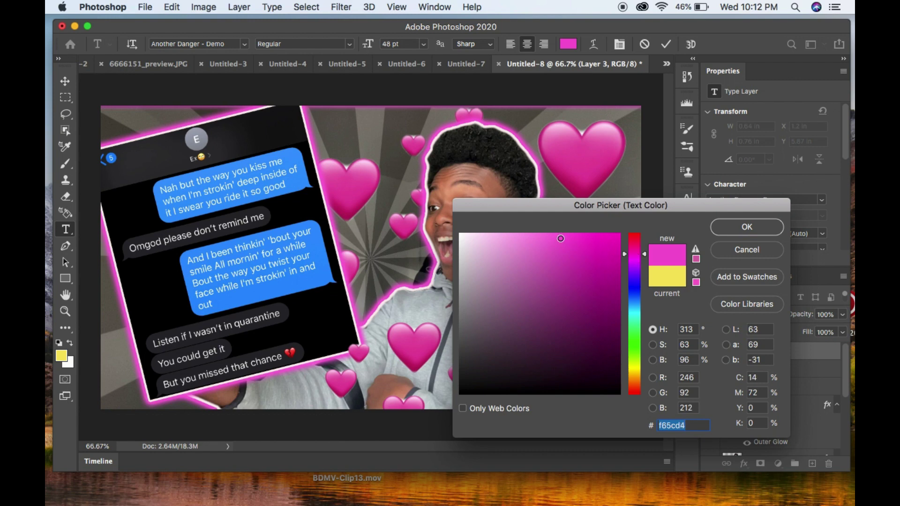
{"action": "left_click_drag", "start_coordinate": [560, 238], "coordinate": [566, 236]}
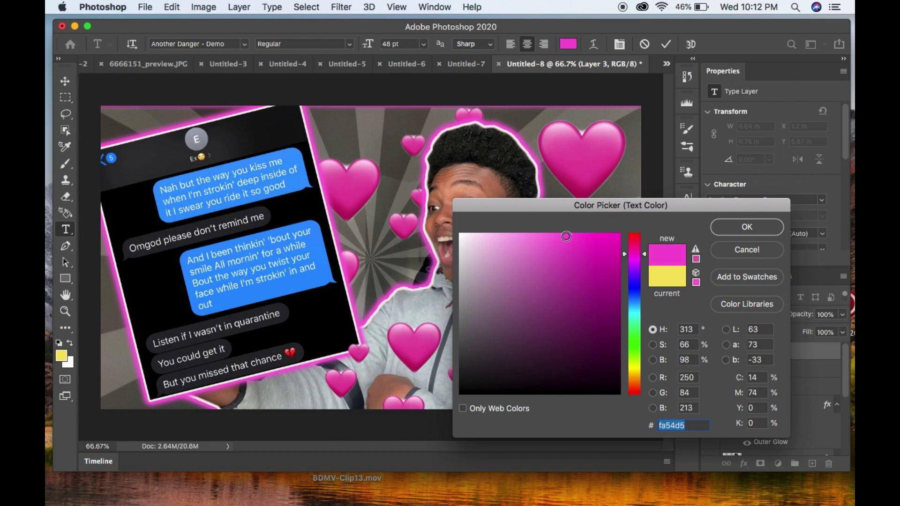
{"action": "left_click", "coordinate": [717, 236]}
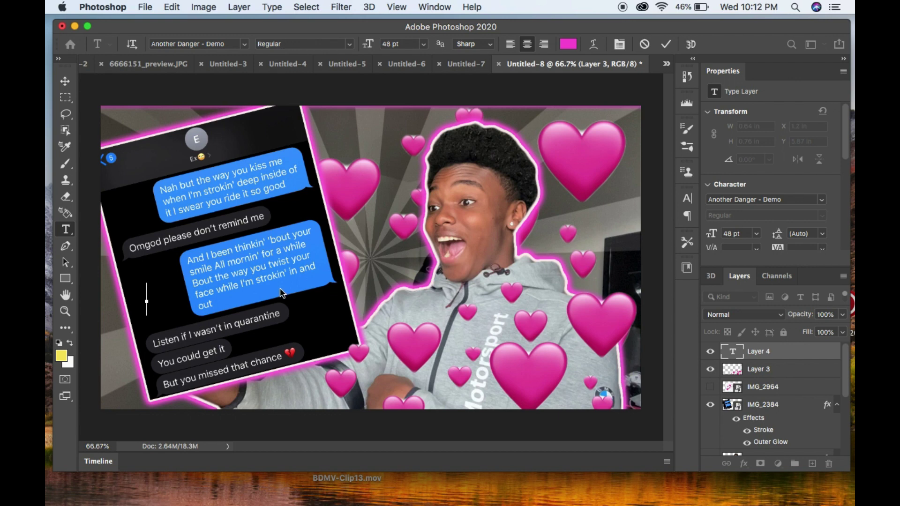
{"action": "type", "text": "CW"}
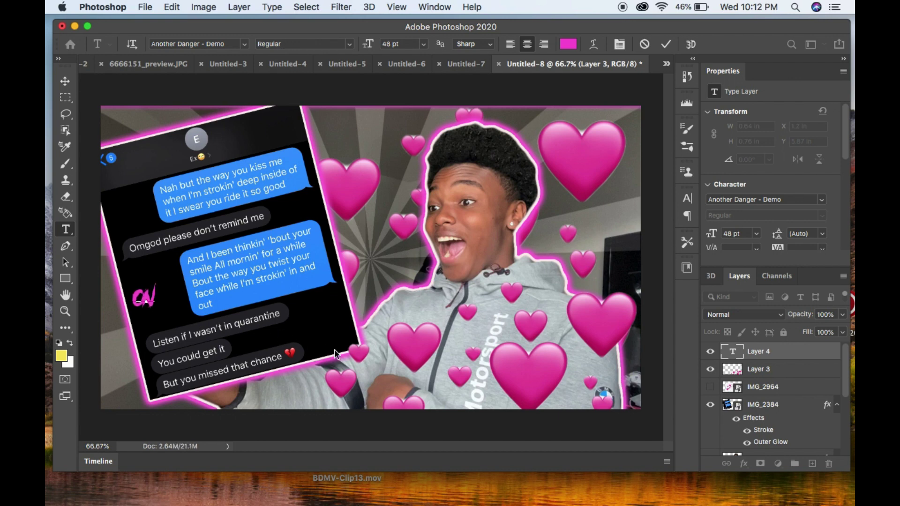
{"action": "type", "text": " CRUSH"}
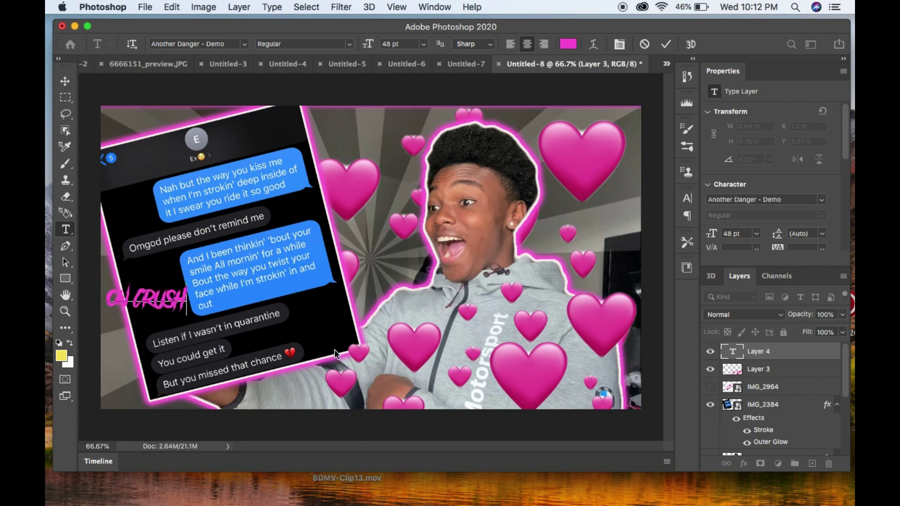
Enlarge the ON CRUSH title, tilt it -9.54°, and move it to the lower left.
{"action": "left_click", "coordinate": [65, 81]}
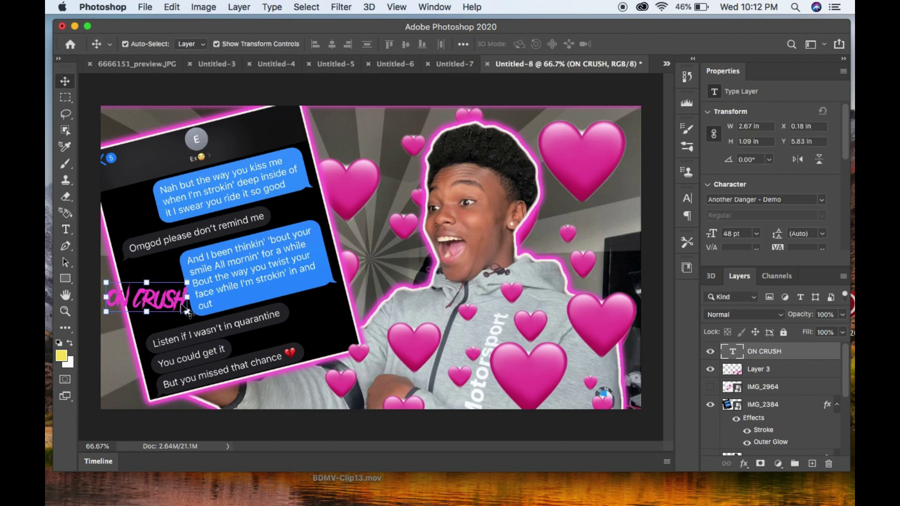
{"action": "left_click_drag", "start_coordinate": [186, 310], "coordinate": [420, 344]}
{"action": "left_click_drag", "start_coordinate": [340, 336], "coordinate": [305, 347]}
{"action": "left_click_drag", "start_coordinate": [379, 300], "coordinate": [367, 280]}
{"action": "left_click_drag", "start_coordinate": [285, 355], "coordinate": [270, 355]}
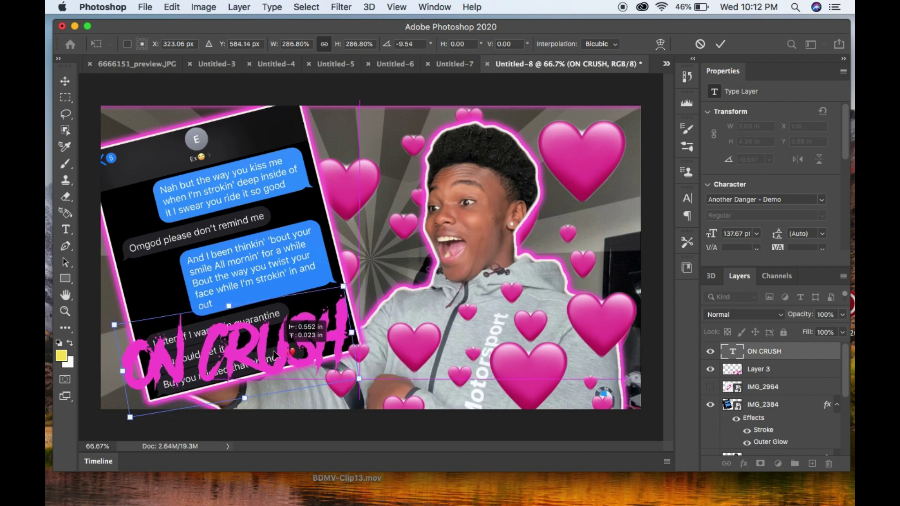
Add Stroke and Outer Glow layer styles to the title and raise it slightly.
{"action": "right_click", "coordinate": [796, 351]}
{"action": "left_click", "coordinate": [766, 352]}
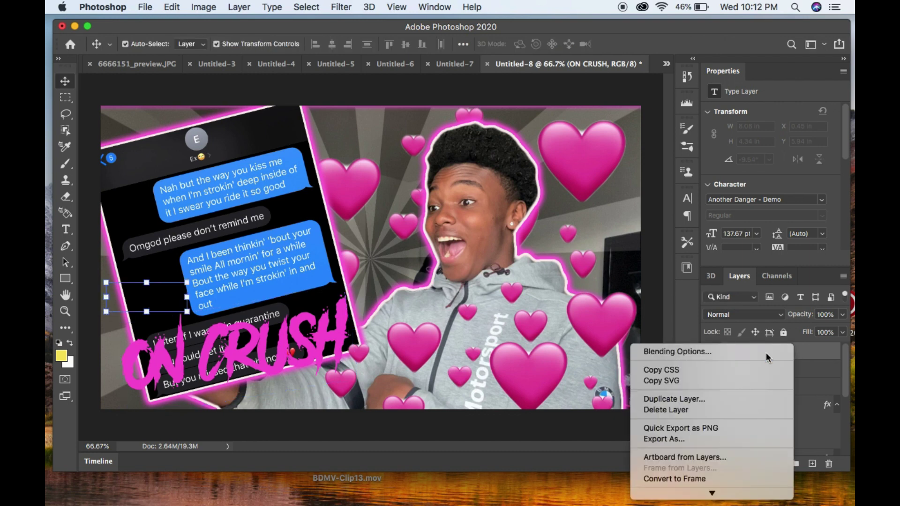
{"action": "left_click", "coordinate": [374, 312]}
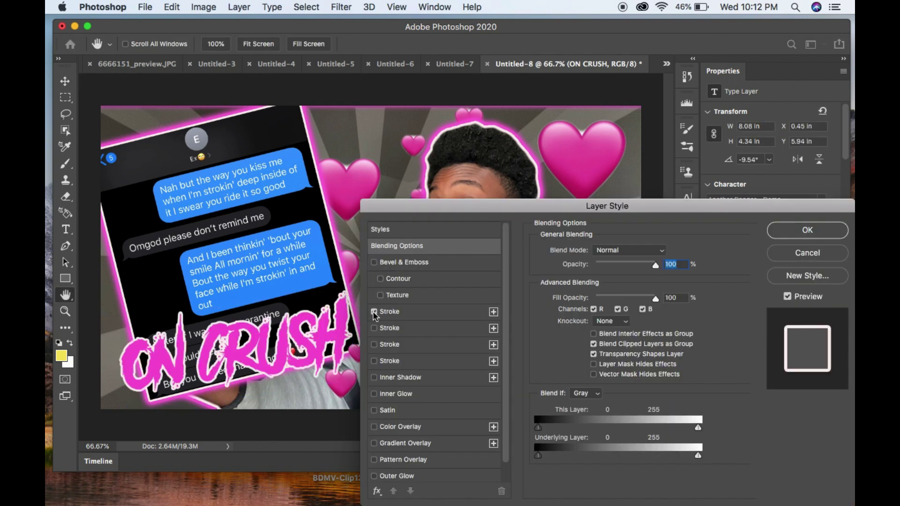
{"action": "left_click", "coordinate": [374, 476]}
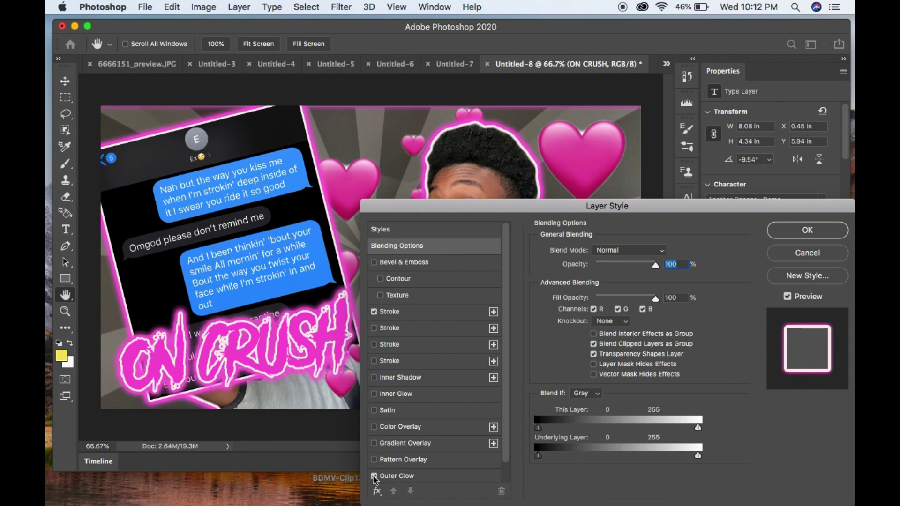
{"action": "left_click", "coordinate": [780, 230]}
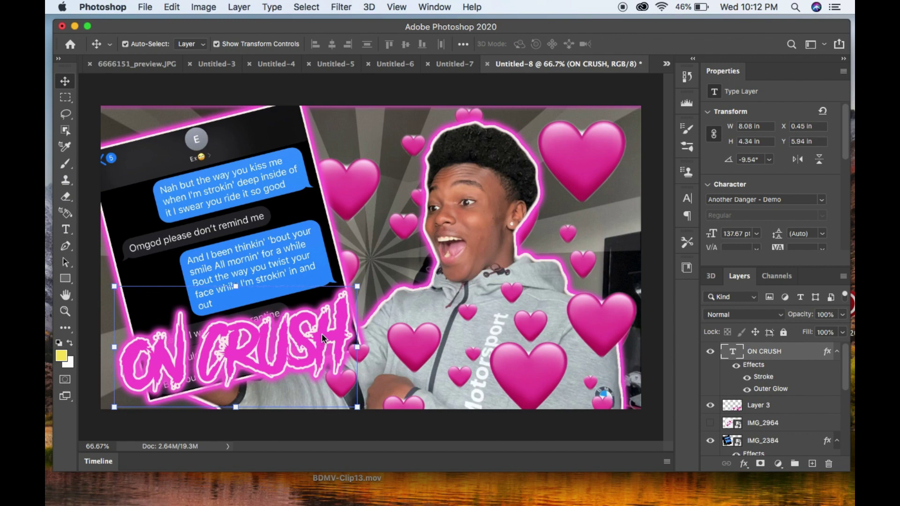
{"action": "left_click_drag", "start_coordinate": [322, 334], "coordinate": [321, 326]}
Open the Downloads folder in a full Finder window.
{"action": "mouse_move", "coordinate": [754, 504]}
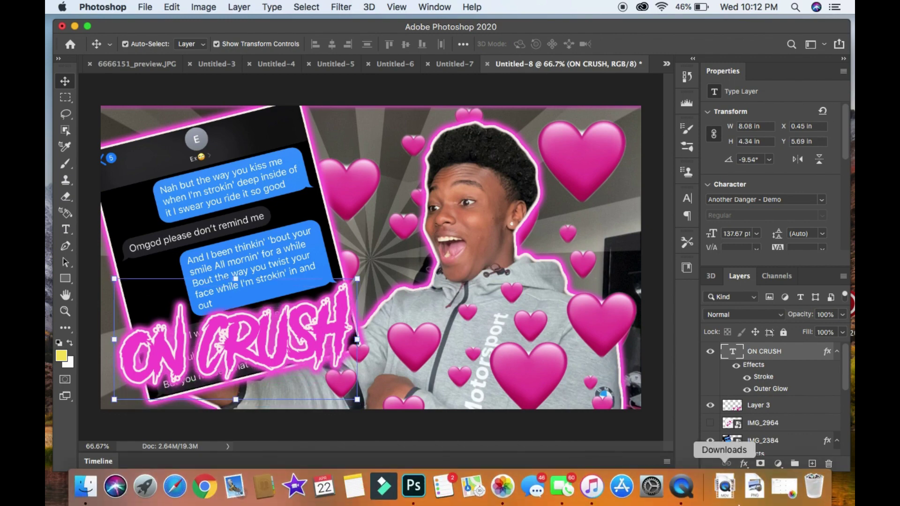
{"action": "left_click", "coordinate": [754, 487]}
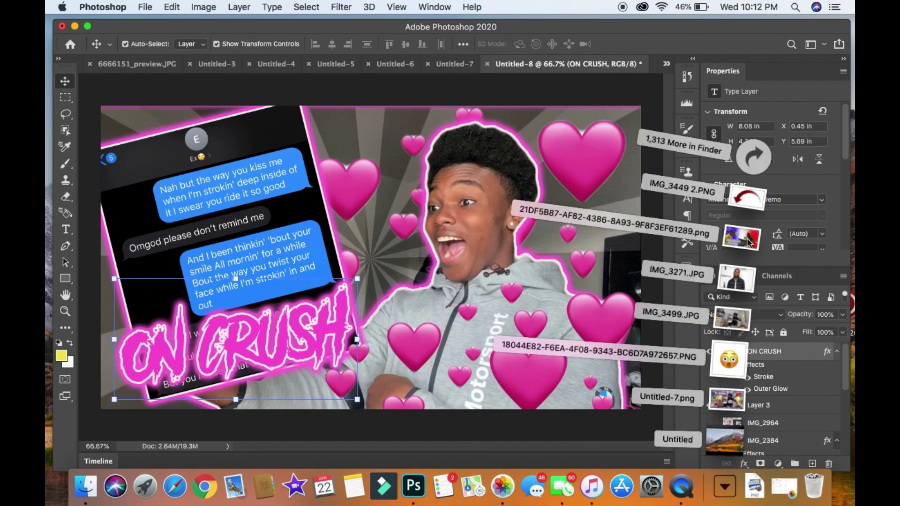
{"action": "left_click", "coordinate": [753, 158]}
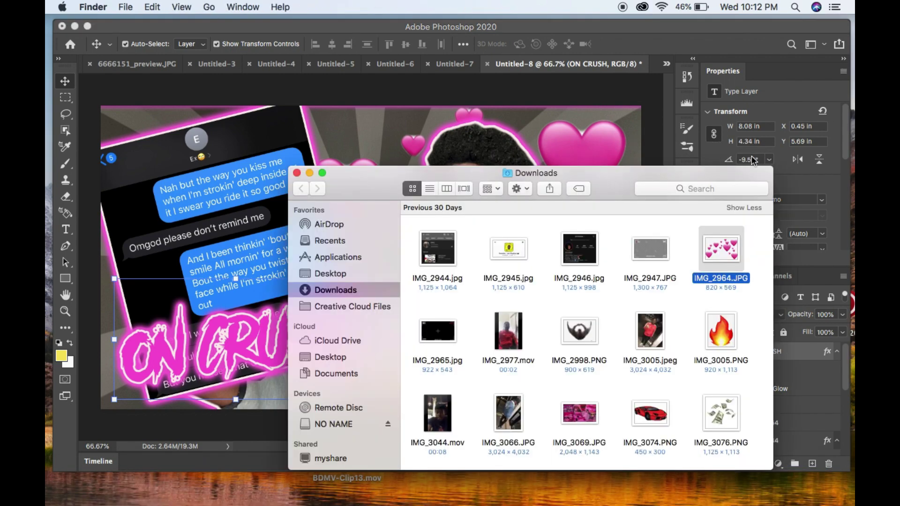
{"action": "left_click", "coordinate": [650, 328]}
Browse up through the downloads to IMG_3171 2.PNG and drag it onto the thumbnail.
{"action": "key", "text": "Up"}
{"action": "key", "text": "Up"}
{"action": "key", "text": "Up"}
{"action": "key", "text": "Up"}
{"action": "key", "text": "Up"}
{"action": "key", "text": "Up"}
{"action": "key", "text": "Up"}
{"action": "key", "text": "Up"}
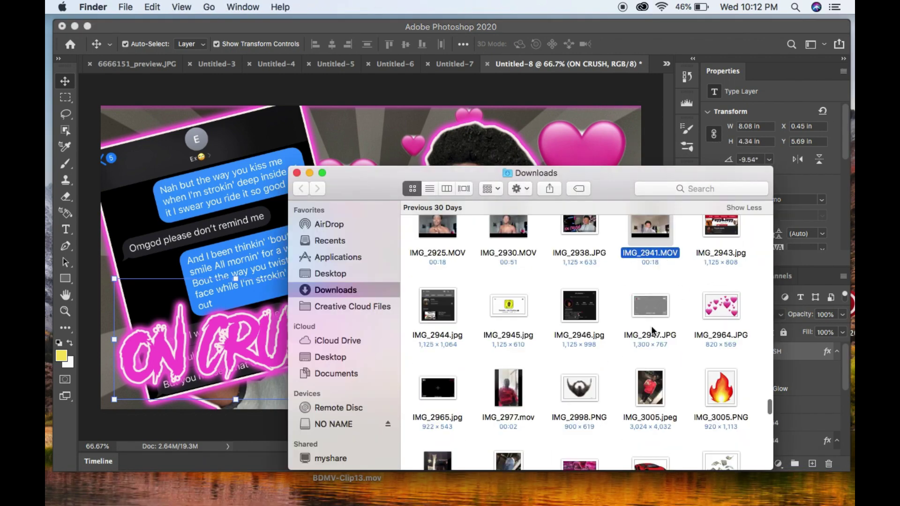
{"action": "key", "text": "Up"}
{"action": "key", "text": "Up"}
{"action": "key", "text": "Up"}
{"action": "key", "text": "Up"}
{"action": "key", "text": "Up"}
{"action": "key", "text": "Up"}
{"action": "key", "text": "Up"}
{"action": "key", "text": "Up"}
{"action": "key", "text": "Up"}
{"action": "key", "text": "Up"}
{"action": "key", "text": "Up"}
{"action": "key", "text": "Up"}
{"action": "key", "text": "Up"}
{"action": "key", "text": "Up"}
{"action": "key", "text": "Up"}
{"action": "key", "text": "Up"}
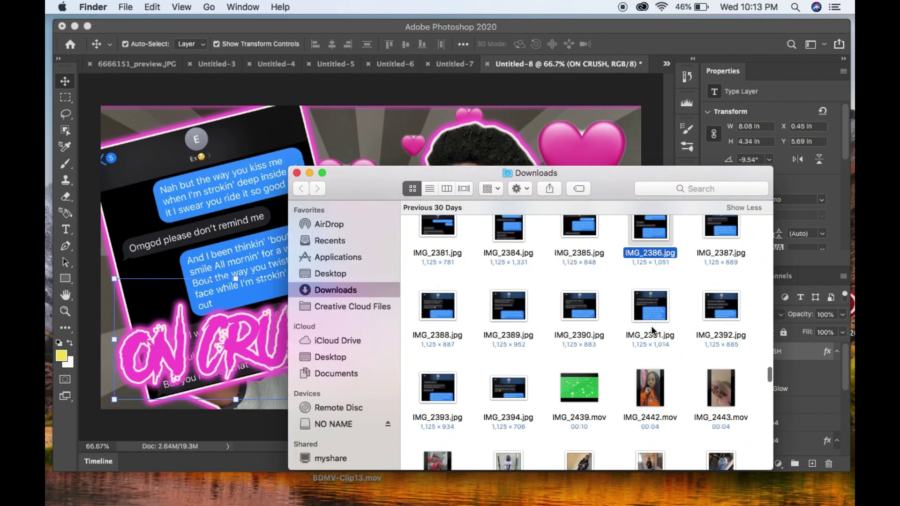
{"action": "key", "text": "Up"}
{"action": "key", "text": "Up"}
{"action": "key", "text": "Up"}
{"action": "key", "text": "Up"}
{"action": "key", "text": "Up"}
{"action": "key", "text": "Up"}
{"action": "key", "text": "Up"}
{"action": "key", "text": "Up"}
{"action": "key", "text": "Up"}
{"action": "key", "text": "Up"}
{"action": "key", "text": "Up"}
{"action": "key", "text": "Up"}
{"action": "key", "text": "Up"}
{"action": "key", "text": "Up"}
{"action": "key", "text": "Up"}
{"action": "key", "text": "Up"}
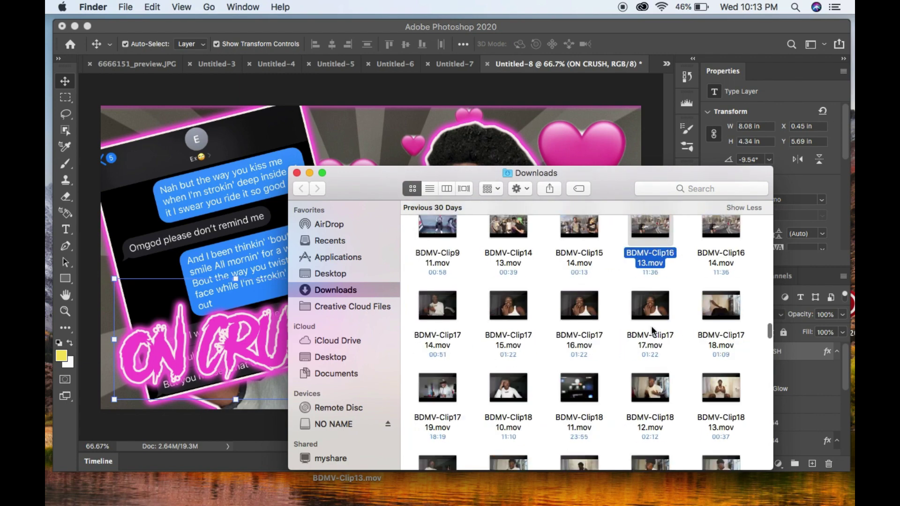
{"action": "key", "text": "Up"}
{"action": "key", "text": "Up"}
{"action": "key", "text": "Up"}
{"action": "key", "text": "Up"}
{"action": "key", "text": "Up"}
{"action": "key", "text": "Up"}
{"action": "key", "text": "Up"}
{"action": "key", "text": "Up"}
{"action": "key", "text": "Up"}
{"action": "key", "text": "Up"}
{"action": "key", "text": "Up"}
{"action": "key", "text": "Up"}
{"action": "key", "text": "Up"}
{"action": "key", "text": "Up"}
{"action": "key", "text": "Up"}
{"action": "key", "text": "Up"}
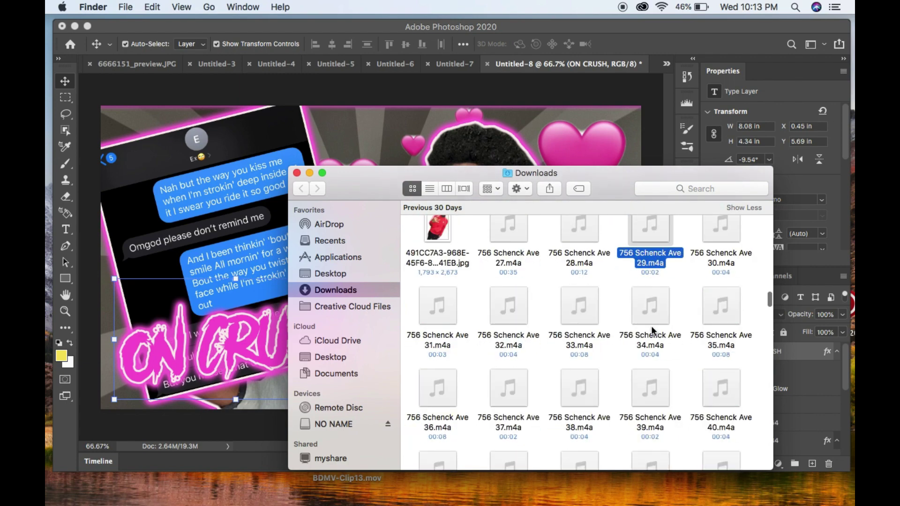
{"action": "key", "text": "Up"}
{"action": "key", "text": "Up"}
{"action": "key", "text": "Up"}
{"action": "key", "text": "Up"}
{"action": "key", "text": "Up"}
{"action": "key", "text": "Up"}
{"action": "key", "text": "Up"}
{"action": "key", "text": "Up"}
{"action": "key", "text": "Up"}
{"action": "key", "text": "Up"}
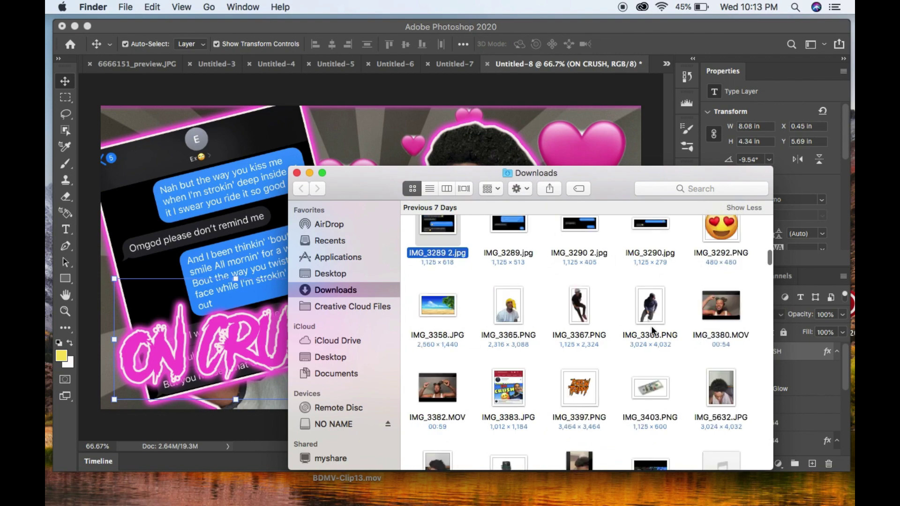
{"action": "key", "text": "Up"}
{"action": "key", "text": "Up"}
{"action": "key", "text": "Up"}
{"action": "key", "text": "Up"}
{"action": "key", "text": "Up"}
{"action": "key", "text": "Up"}
{"action": "key", "text": "Up"}
{"action": "key", "text": "Up"}
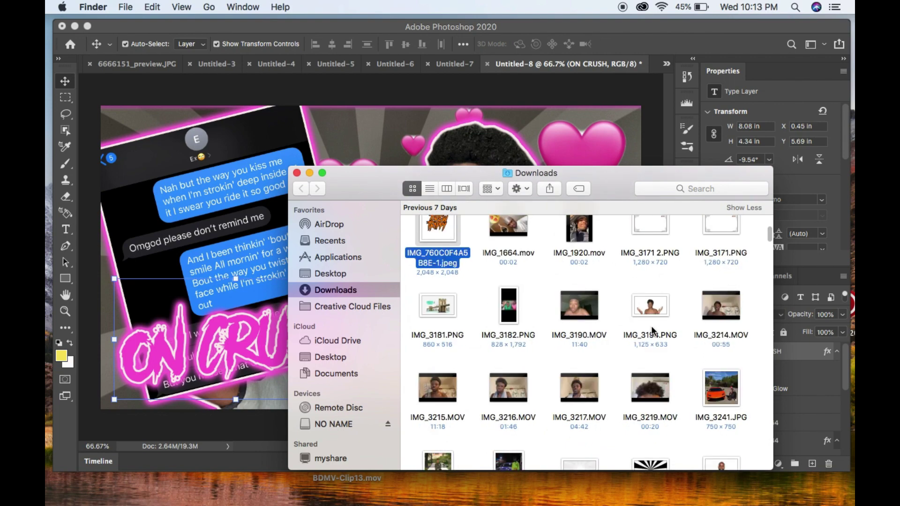
{"action": "key", "text": "Up"}
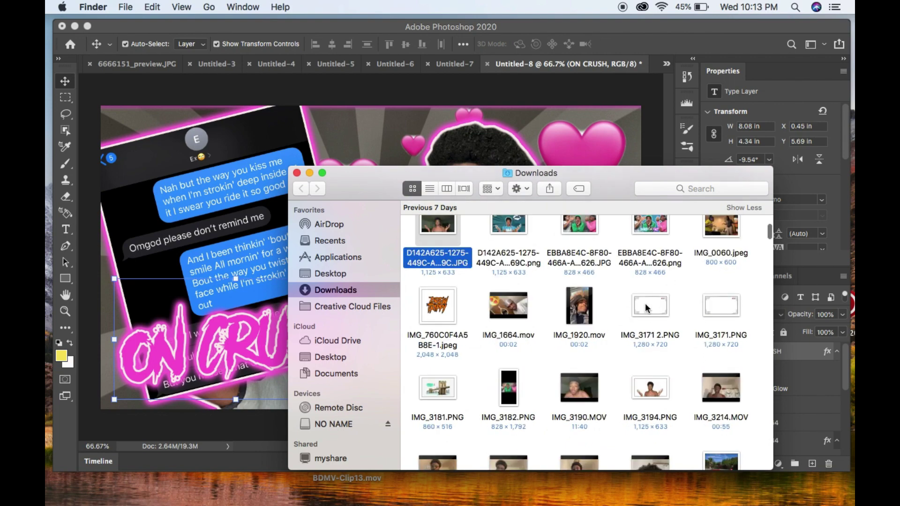
{"action": "left_click_drag", "start_coordinate": [645, 303], "coordinate": [355, 228]}
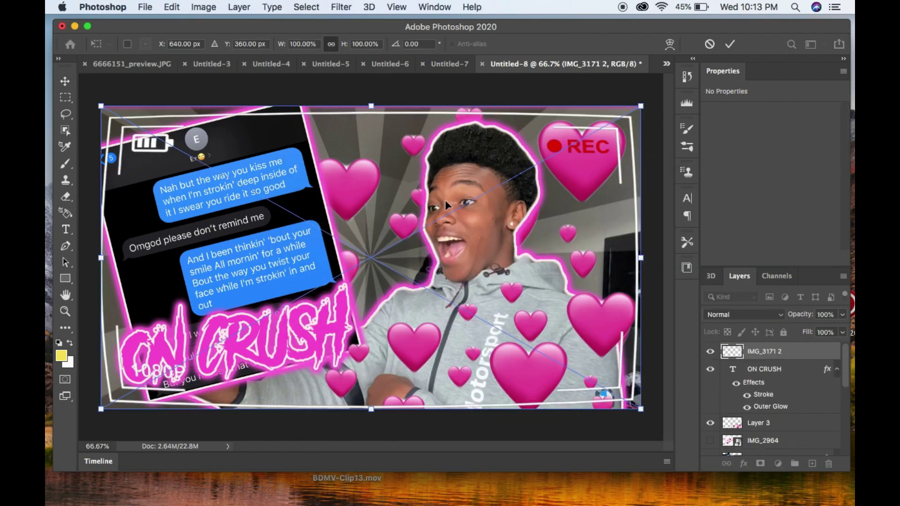
Commit the placed IMG_3171 2 camera REC overlay across the whole thumbnail.
{"action": "key", "text": "Return"}
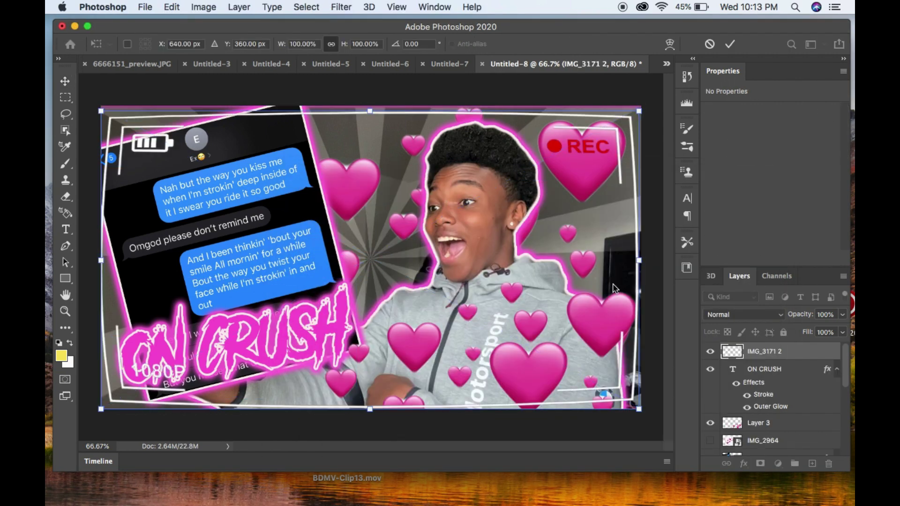